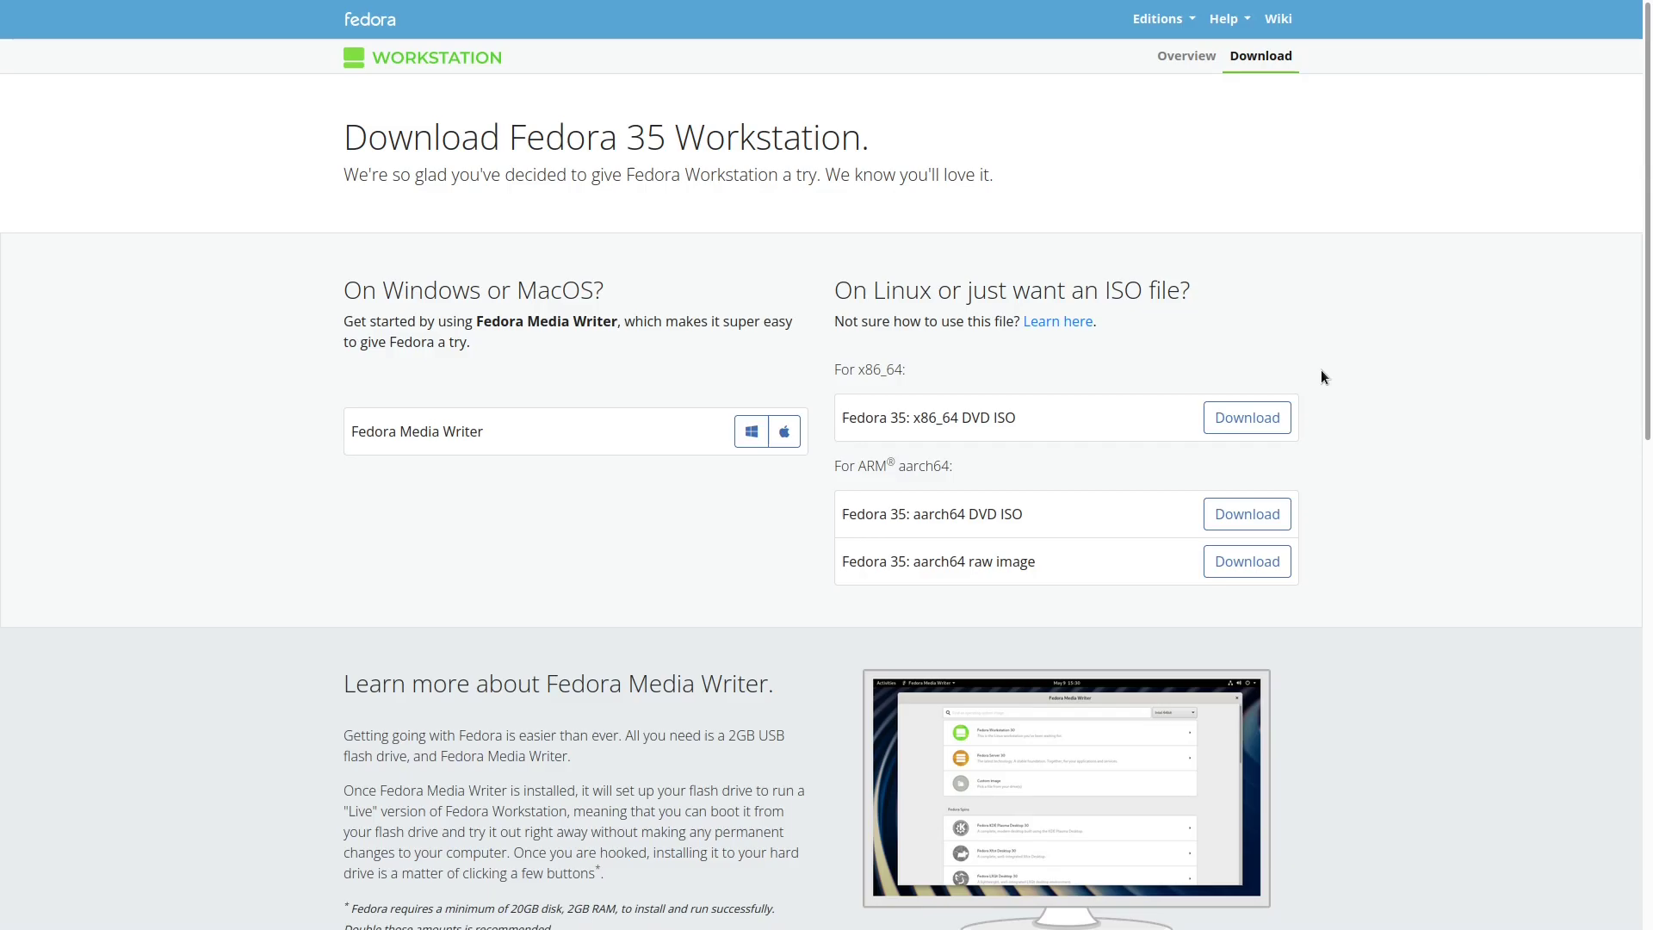
Step: Switch to the Arch Linux package search tab showing 174 results for 'gnome'
{"action": "key", "text": "ctrl+Tab"}
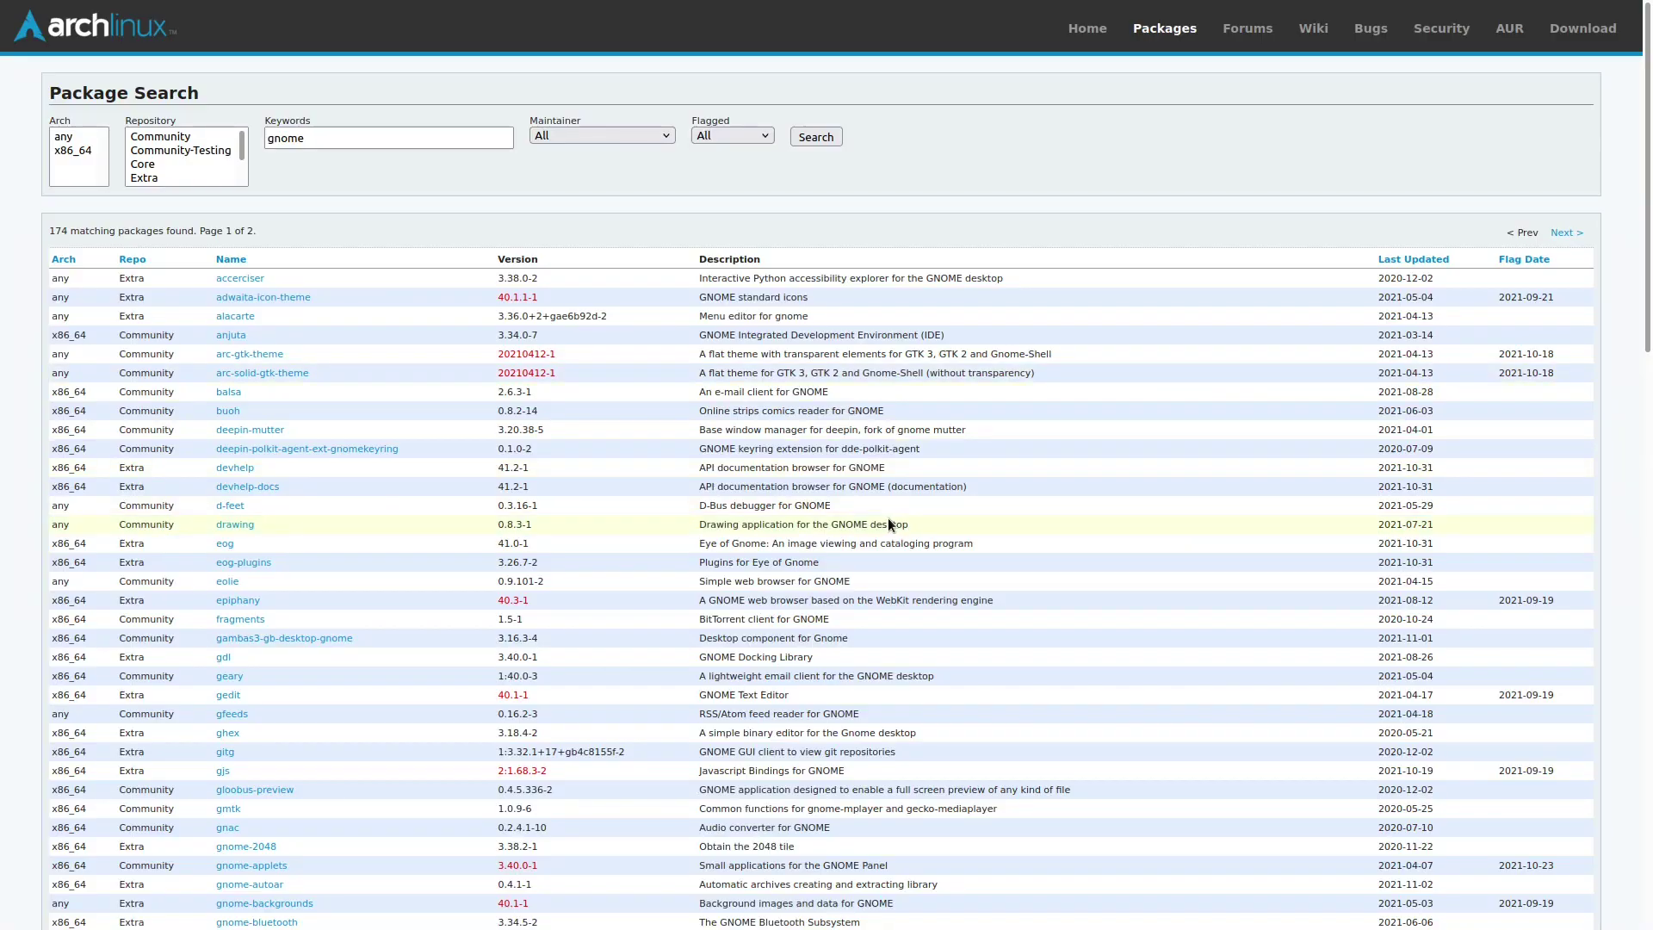
Step: Scroll through the Arch 'gnome' package results, then return to the Fedora 35 download tab
{"action": "scroll", "coordinate": [556, 587], "scroll_direction": "down", "scroll_amount": 2}
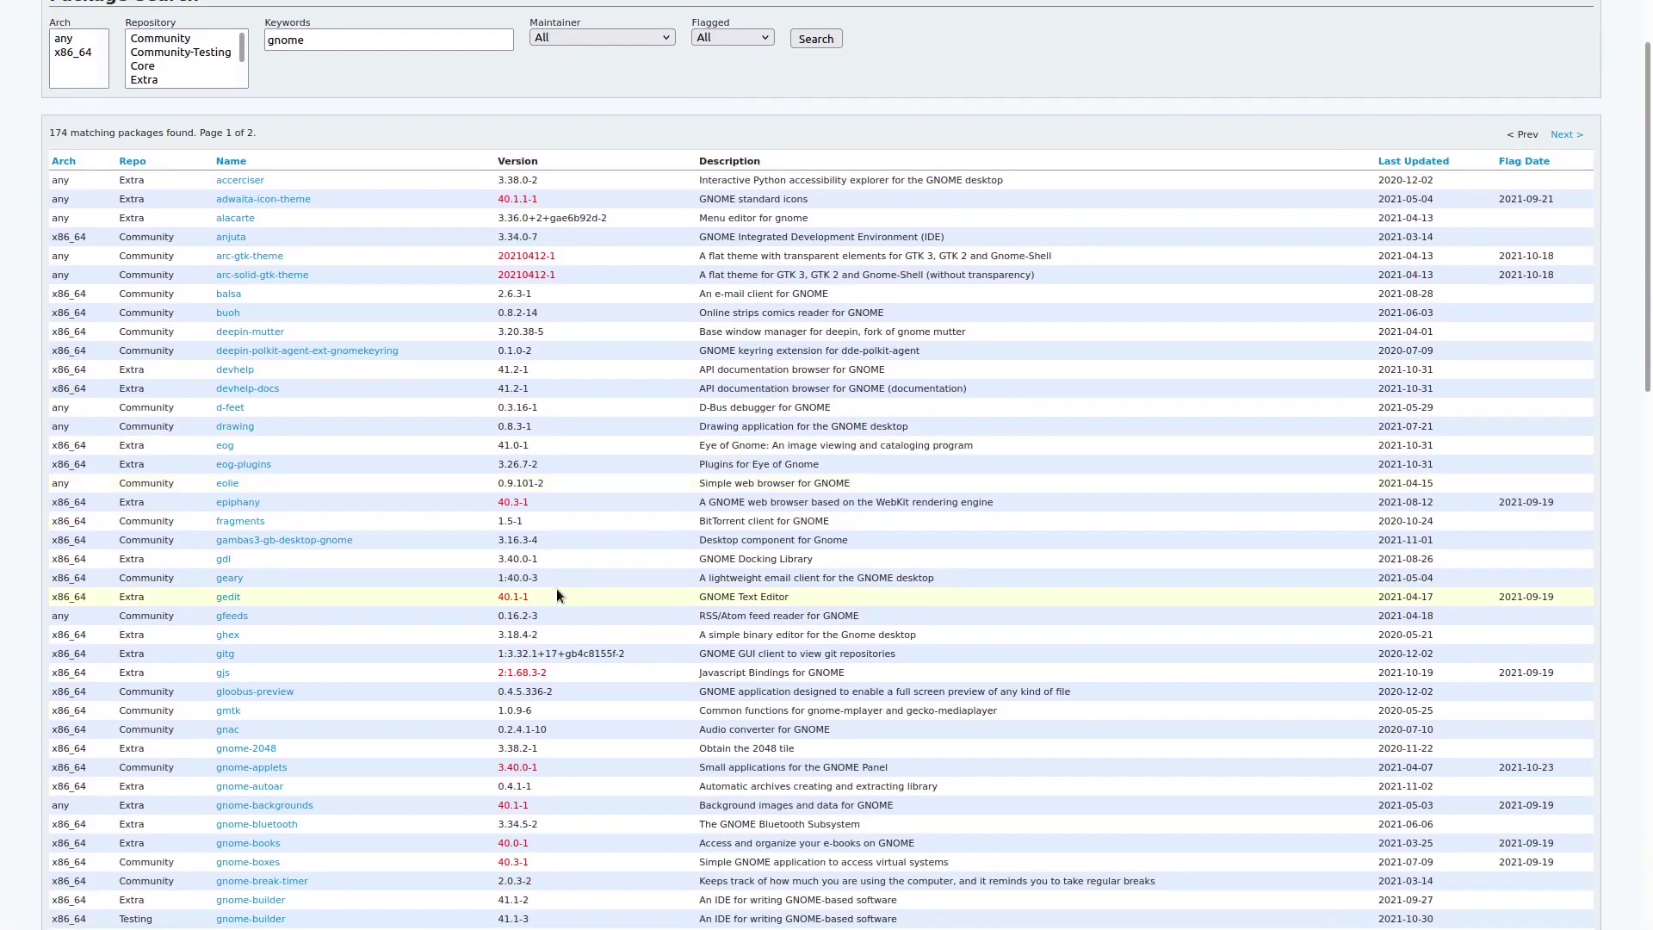
{"action": "scroll", "coordinate": [557, 587], "scroll_direction": "up", "scroll_amount": 2}
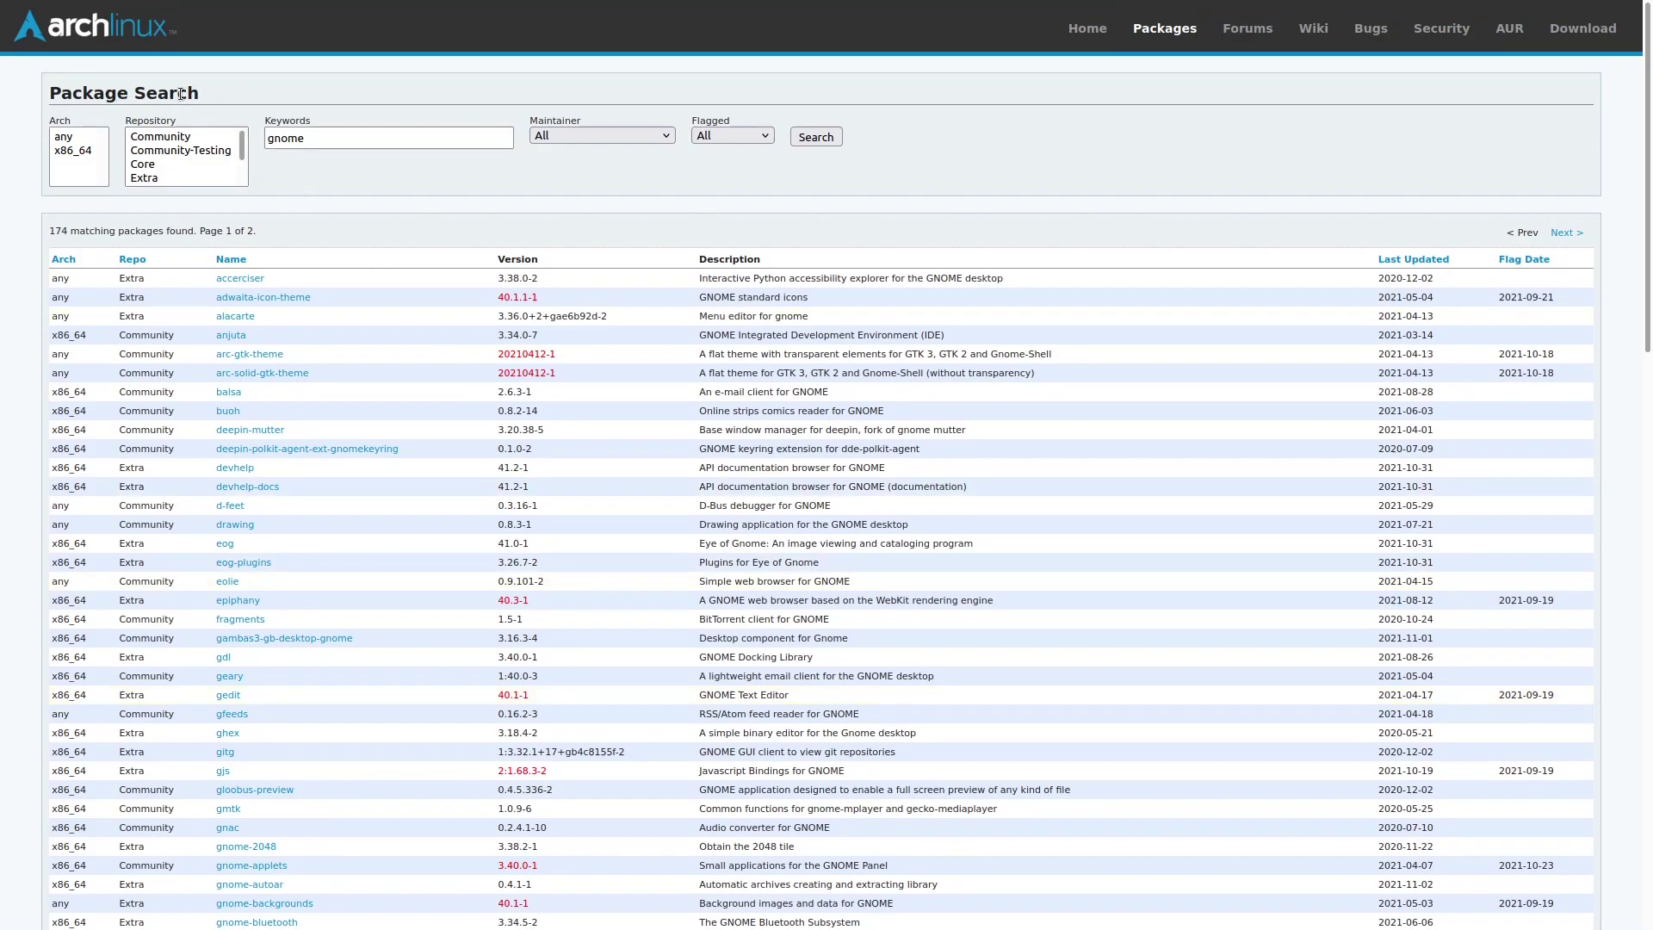
{"action": "scroll", "coordinate": [458, 282], "scroll_direction": "down", "scroll_amount": 4}
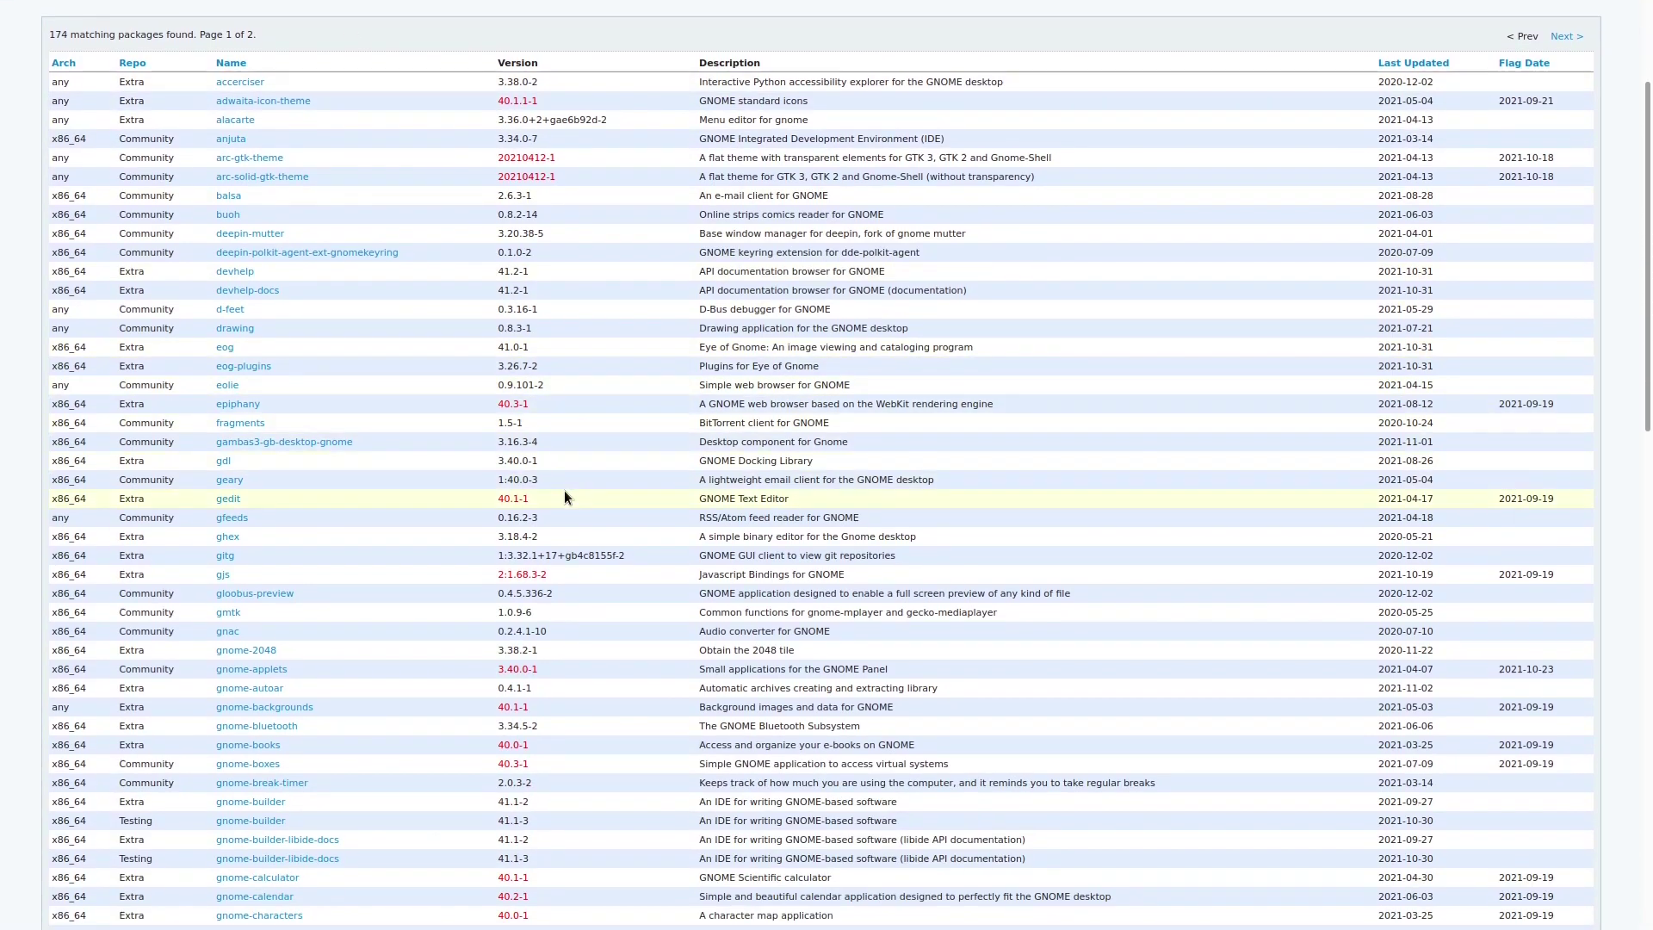
{"action": "scroll", "coordinate": [565, 492], "scroll_direction": "down", "scroll_amount": 7}
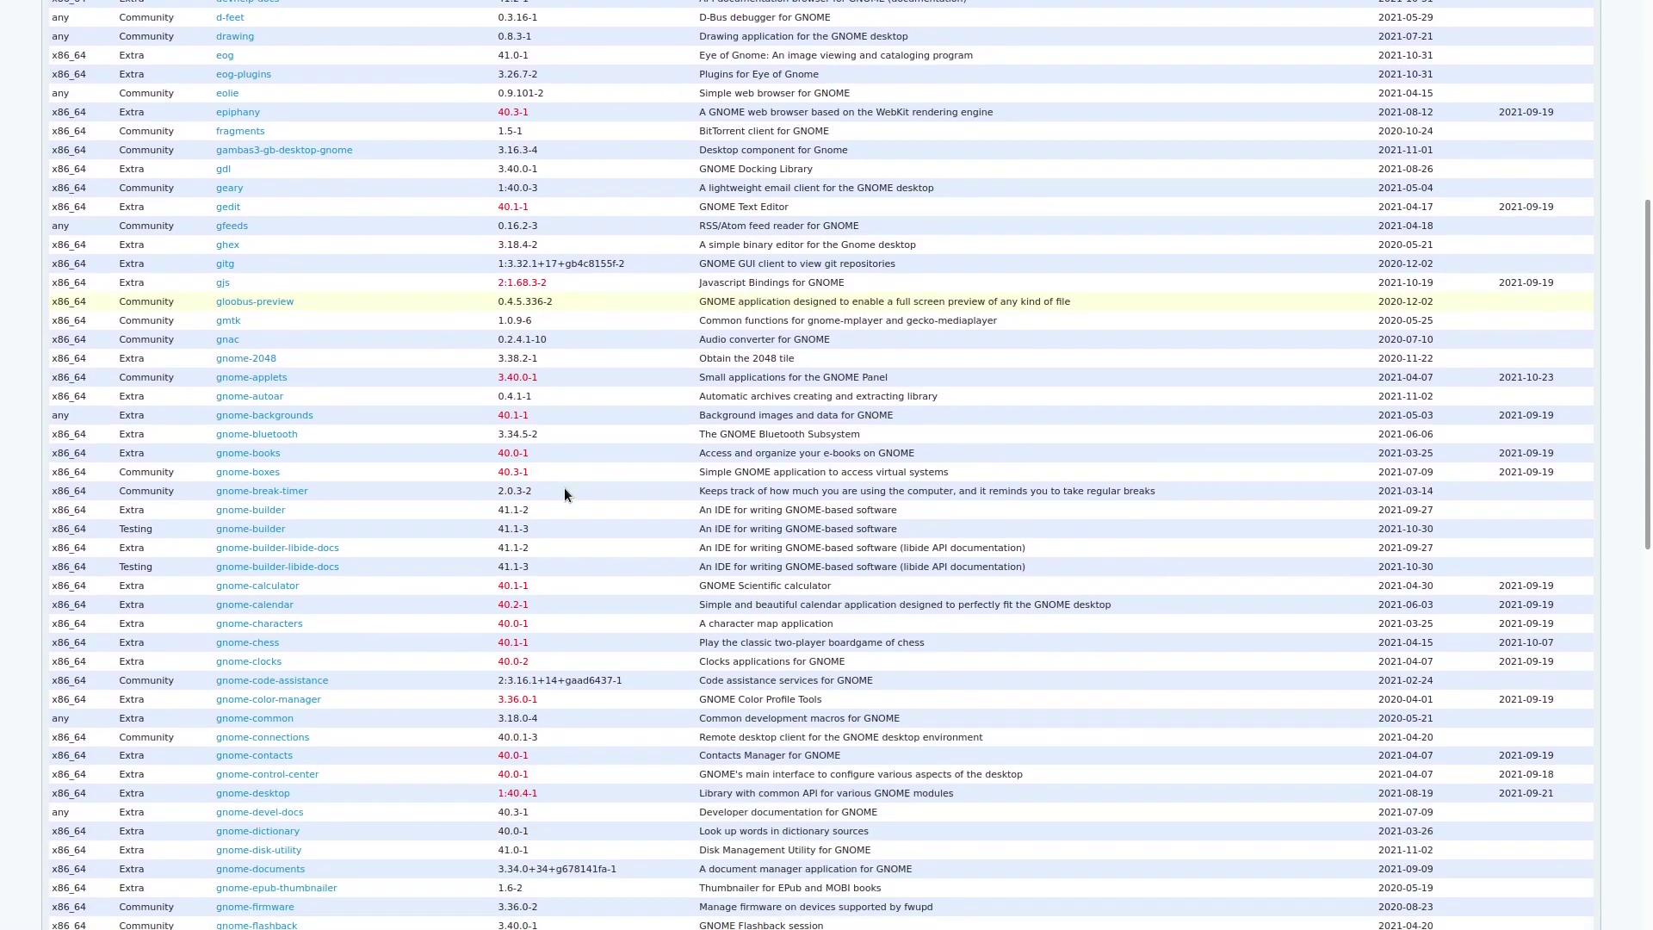
{"action": "scroll", "coordinate": [565, 494], "scroll_direction": "down", "scroll_amount": 1}
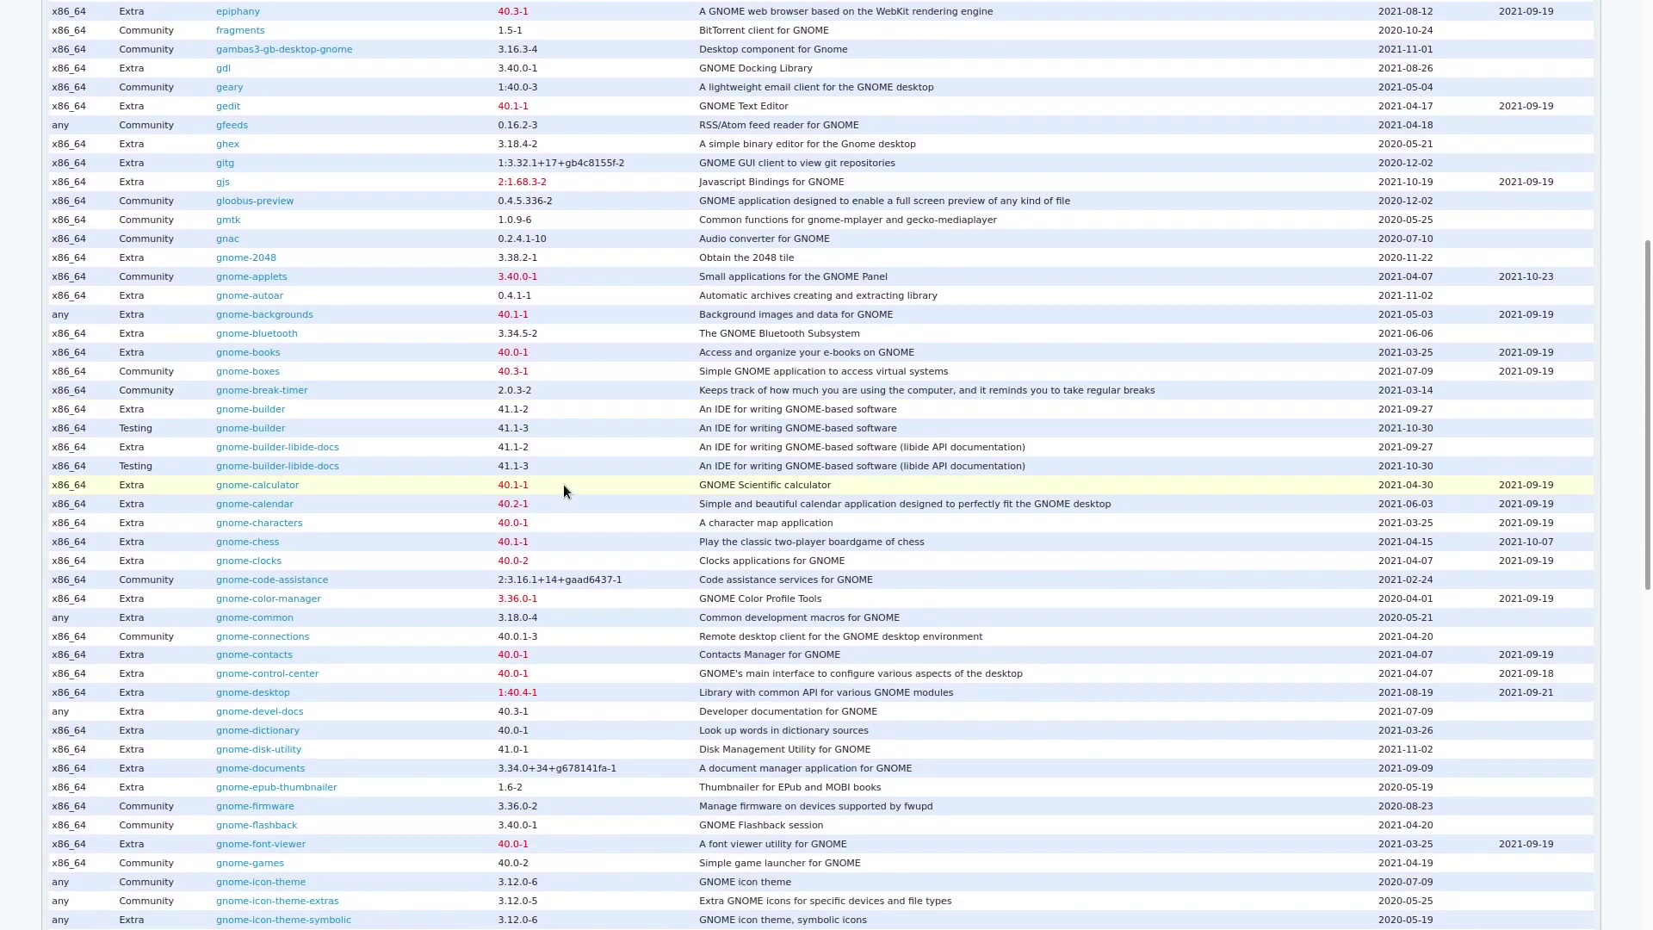
{"action": "scroll", "coordinate": [565, 488], "scroll_direction": "up", "scroll_amount": 10}
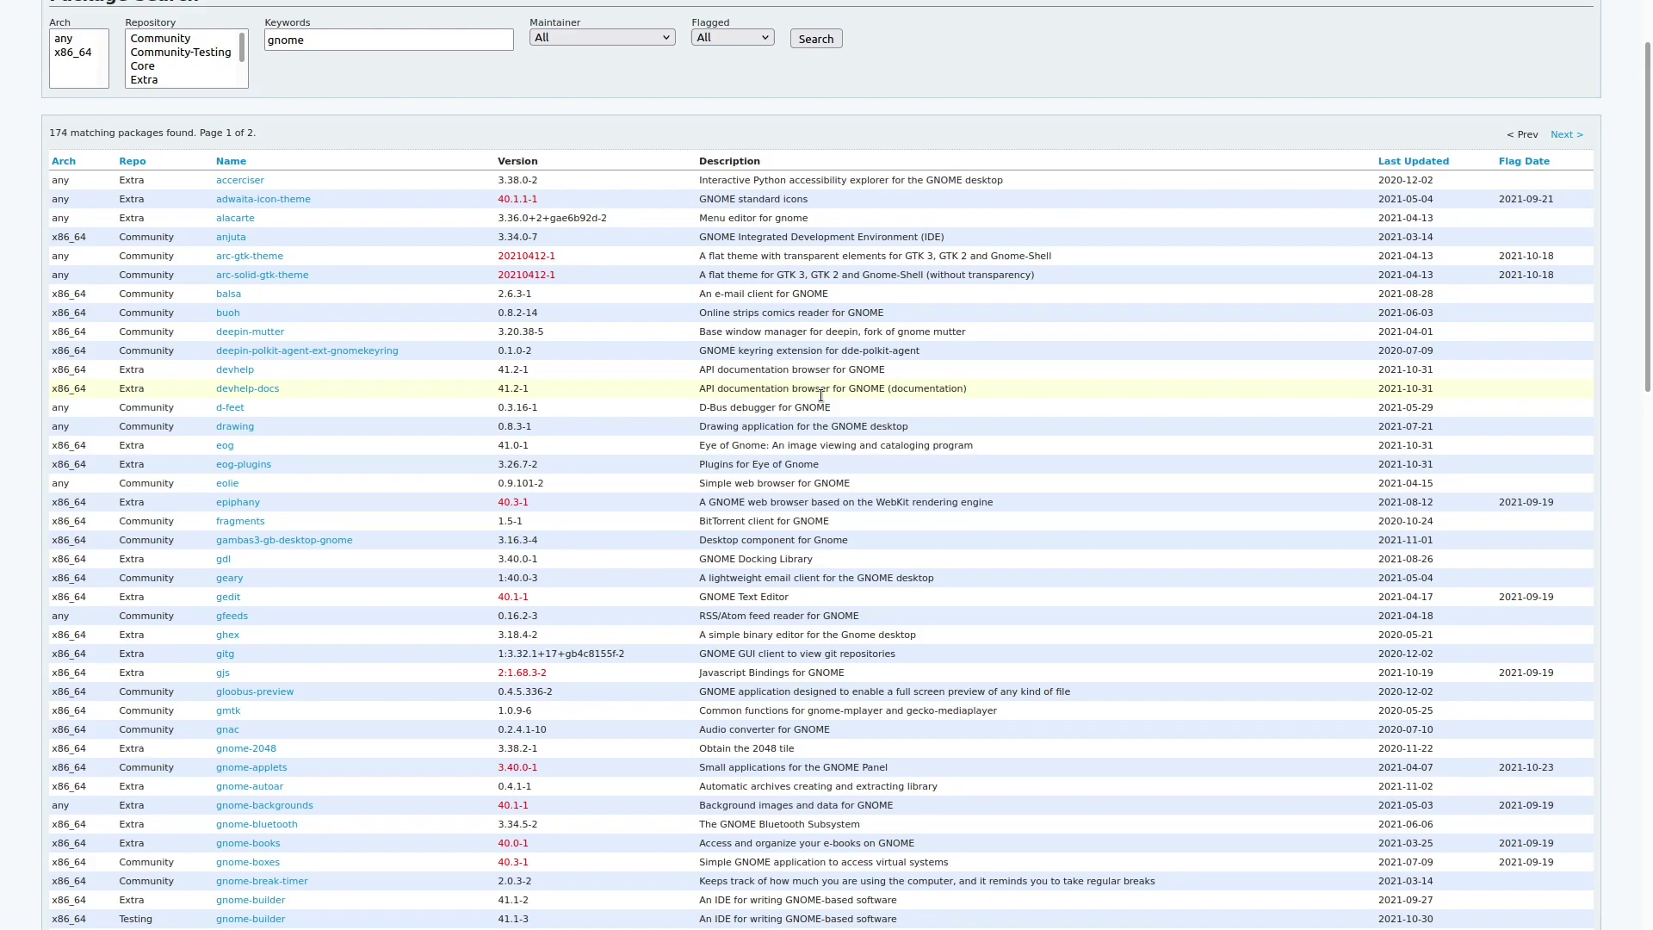
{"action": "key", "text": "ctrl+Tab"}
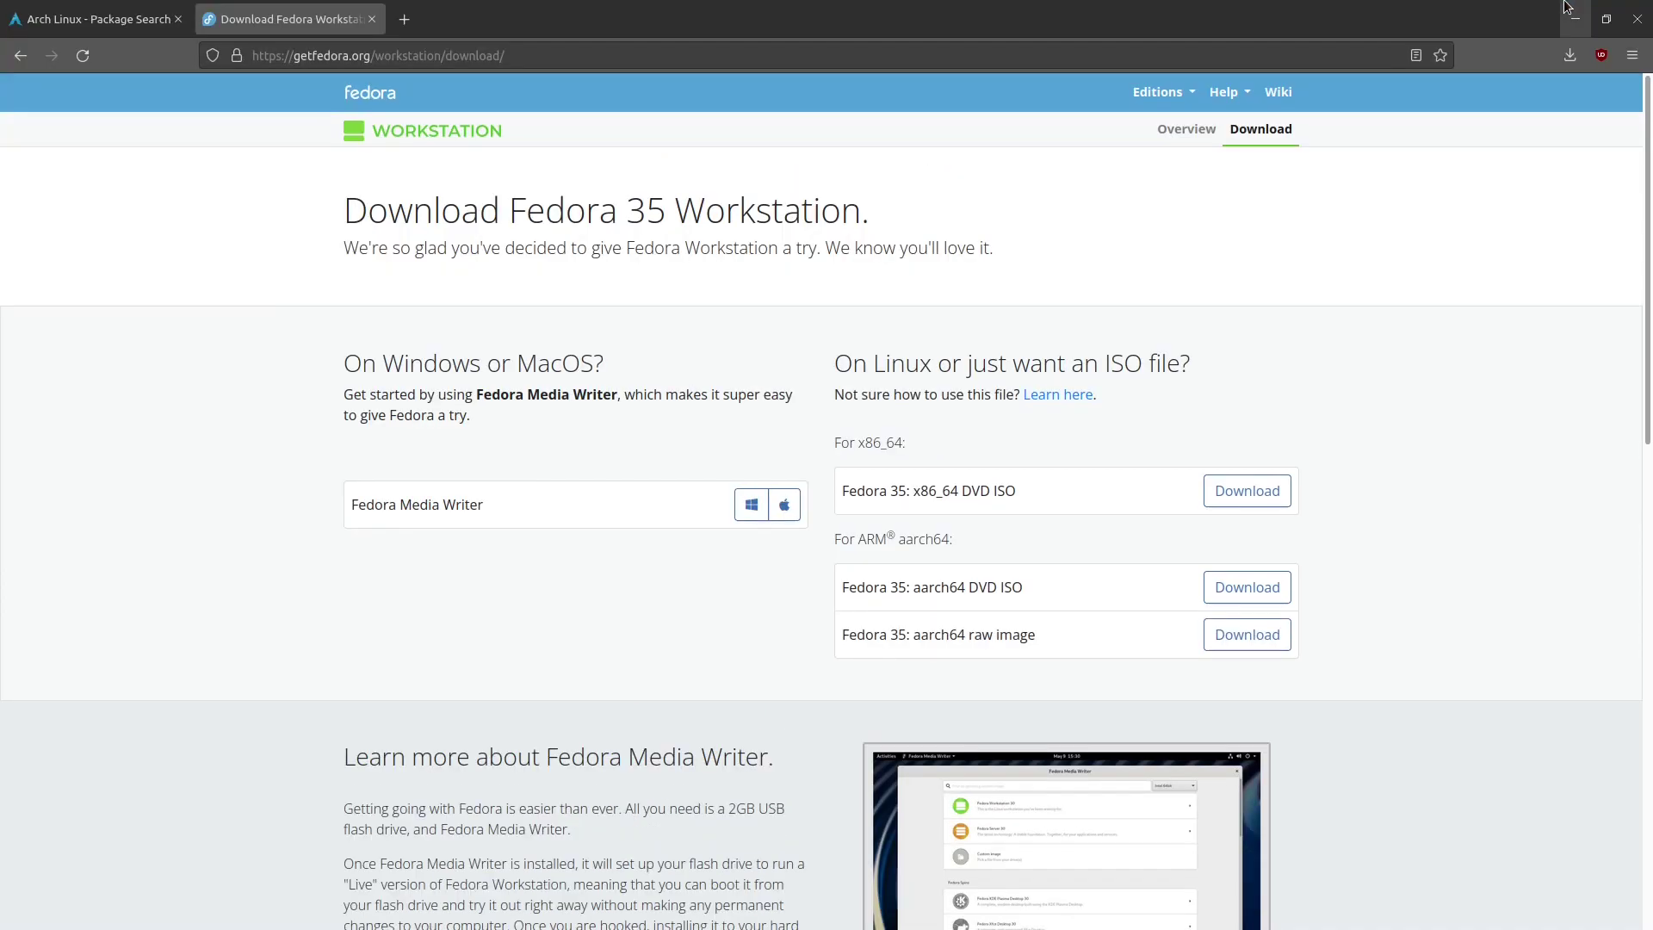
Step: Minimize Firefox and bring up the Power page in Settings
{"action": "left_click", "coordinate": [1568, 8]}
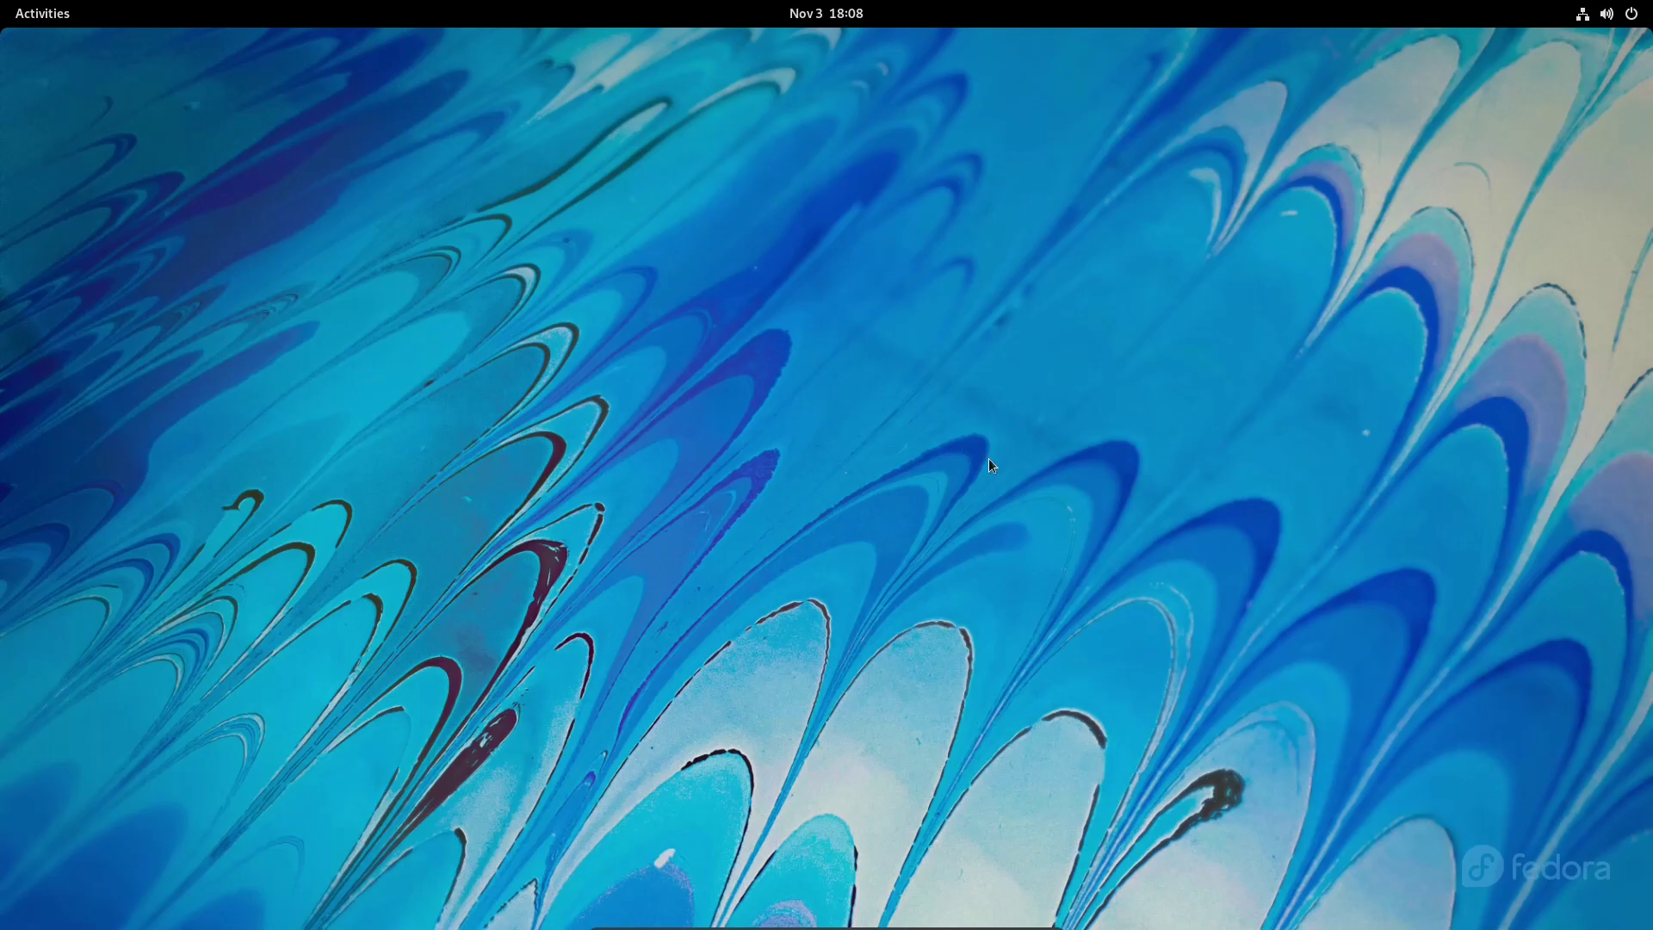
{"action": "left_click", "coordinate": [1607, 12]}
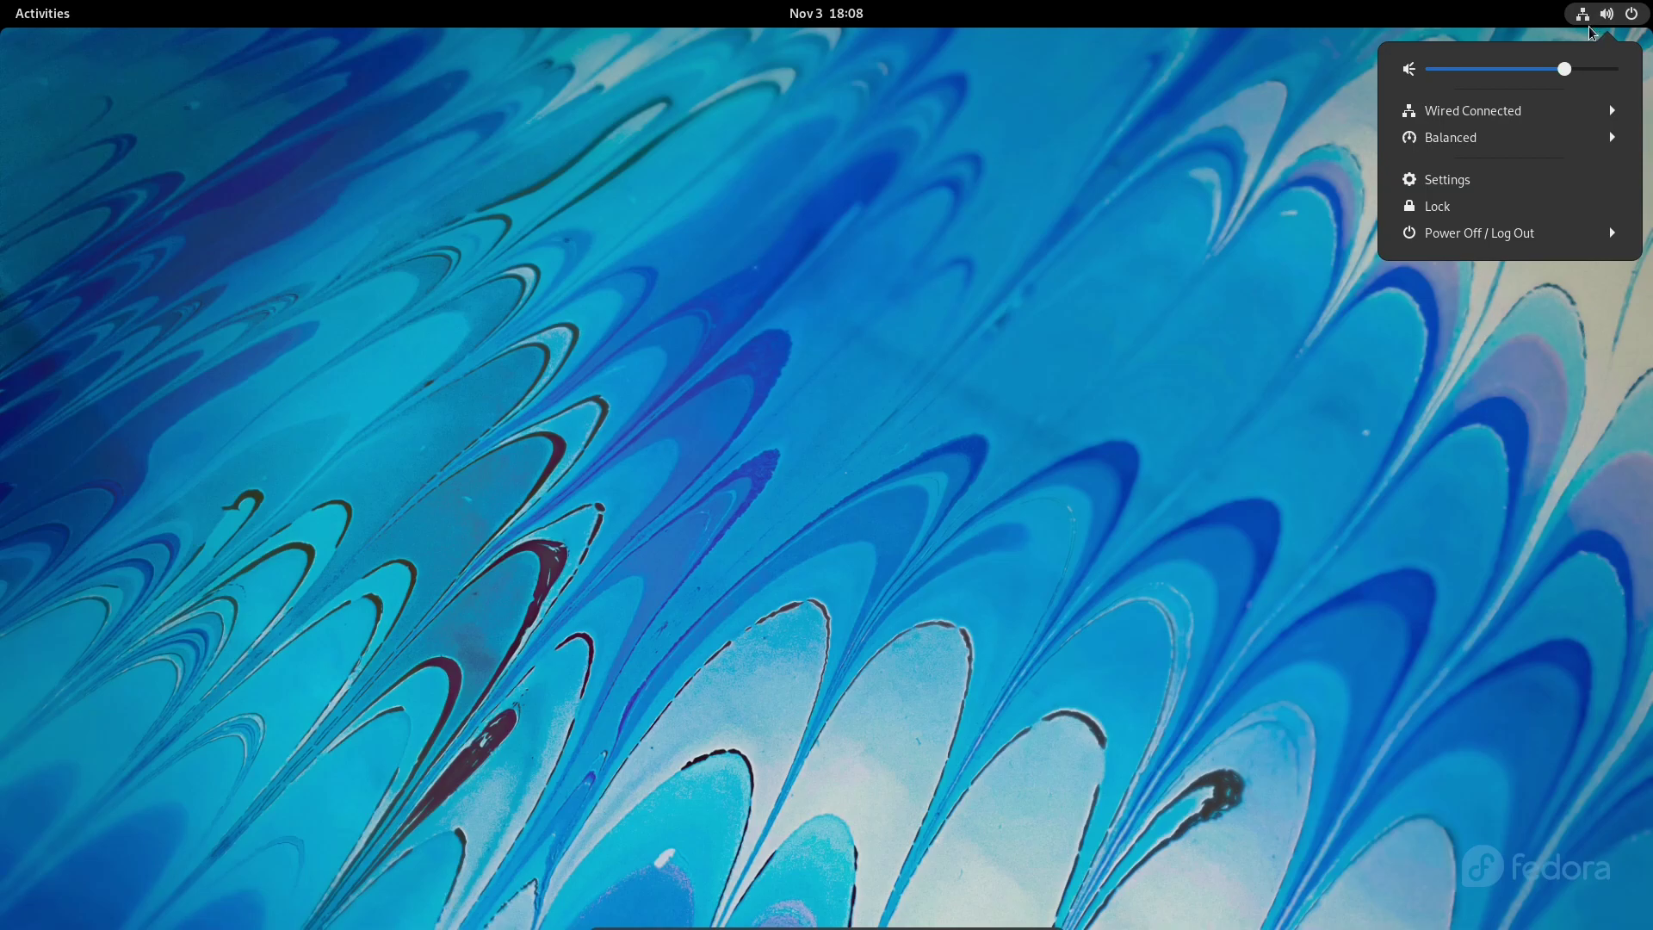
{"action": "left_click", "coordinate": [1591, 17]}
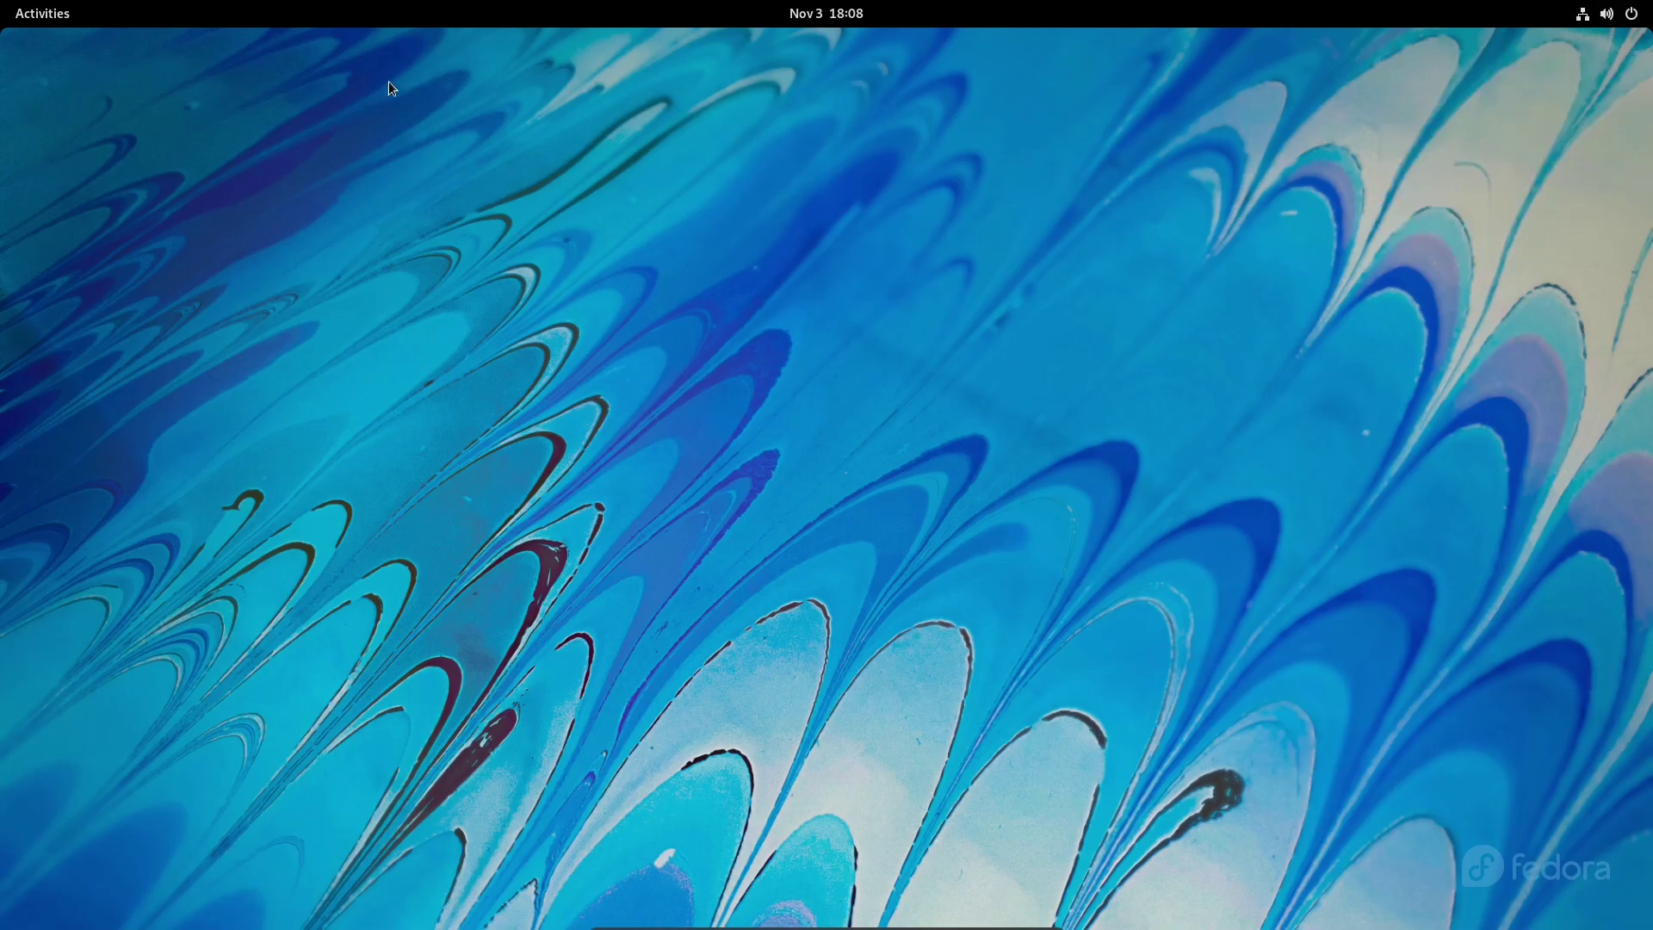
{"action": "key", "text": "super"}
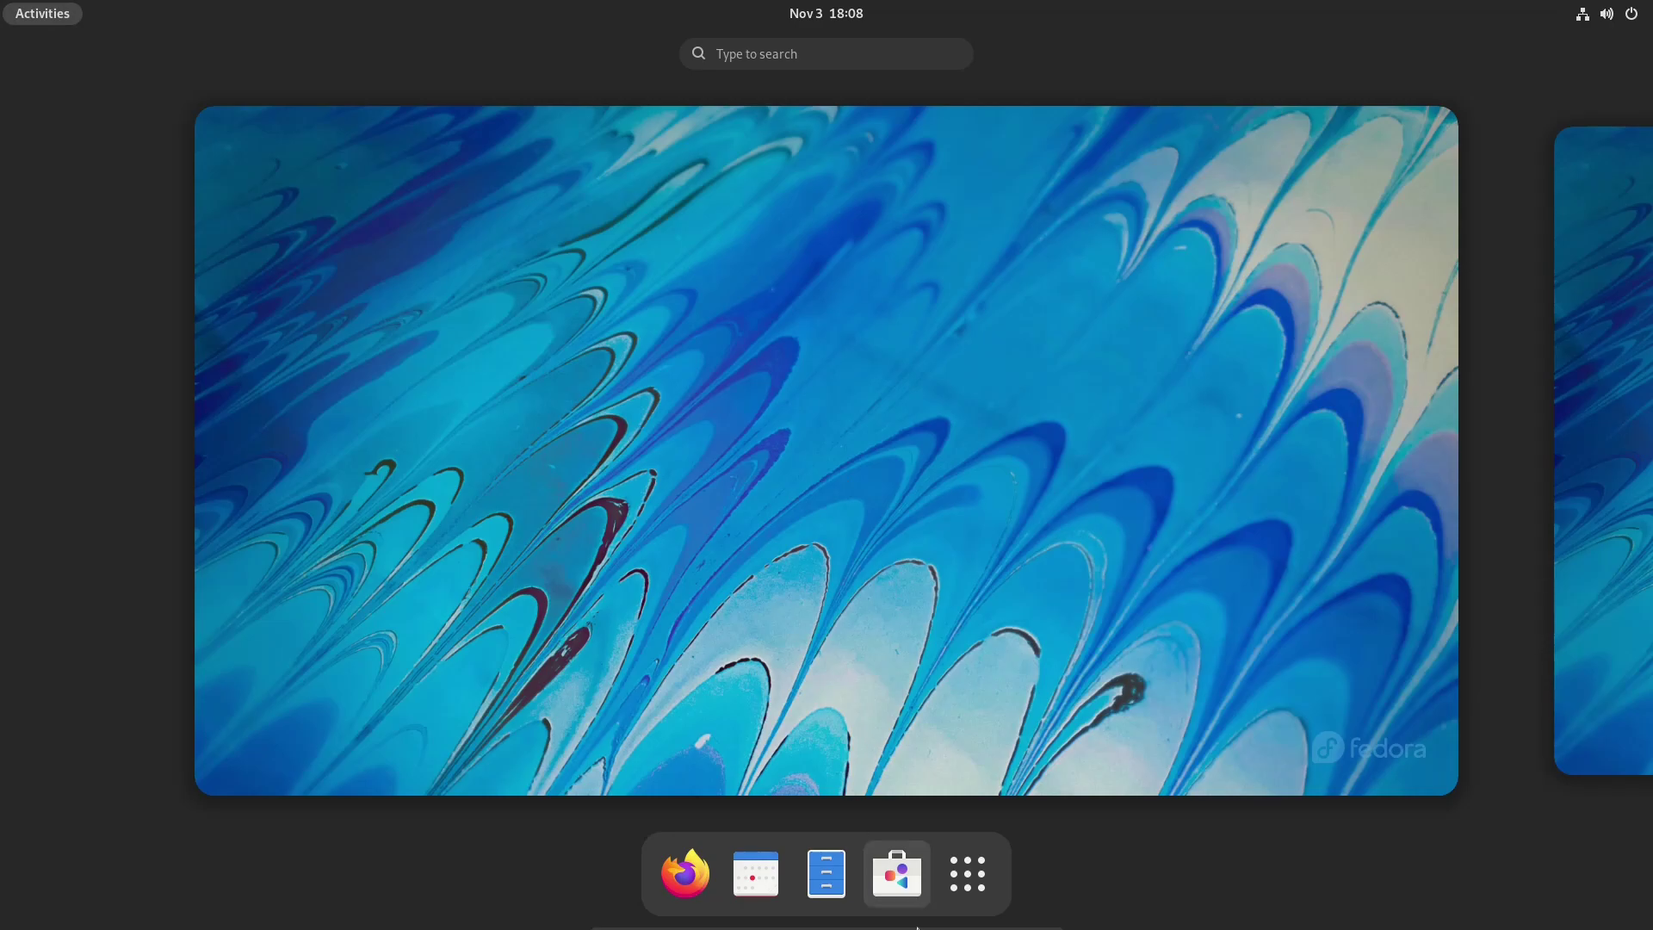
{"action": "left_click", "coordinate": [968, 874]}
{"action": "left_click", "coordinate": [434, 551]}
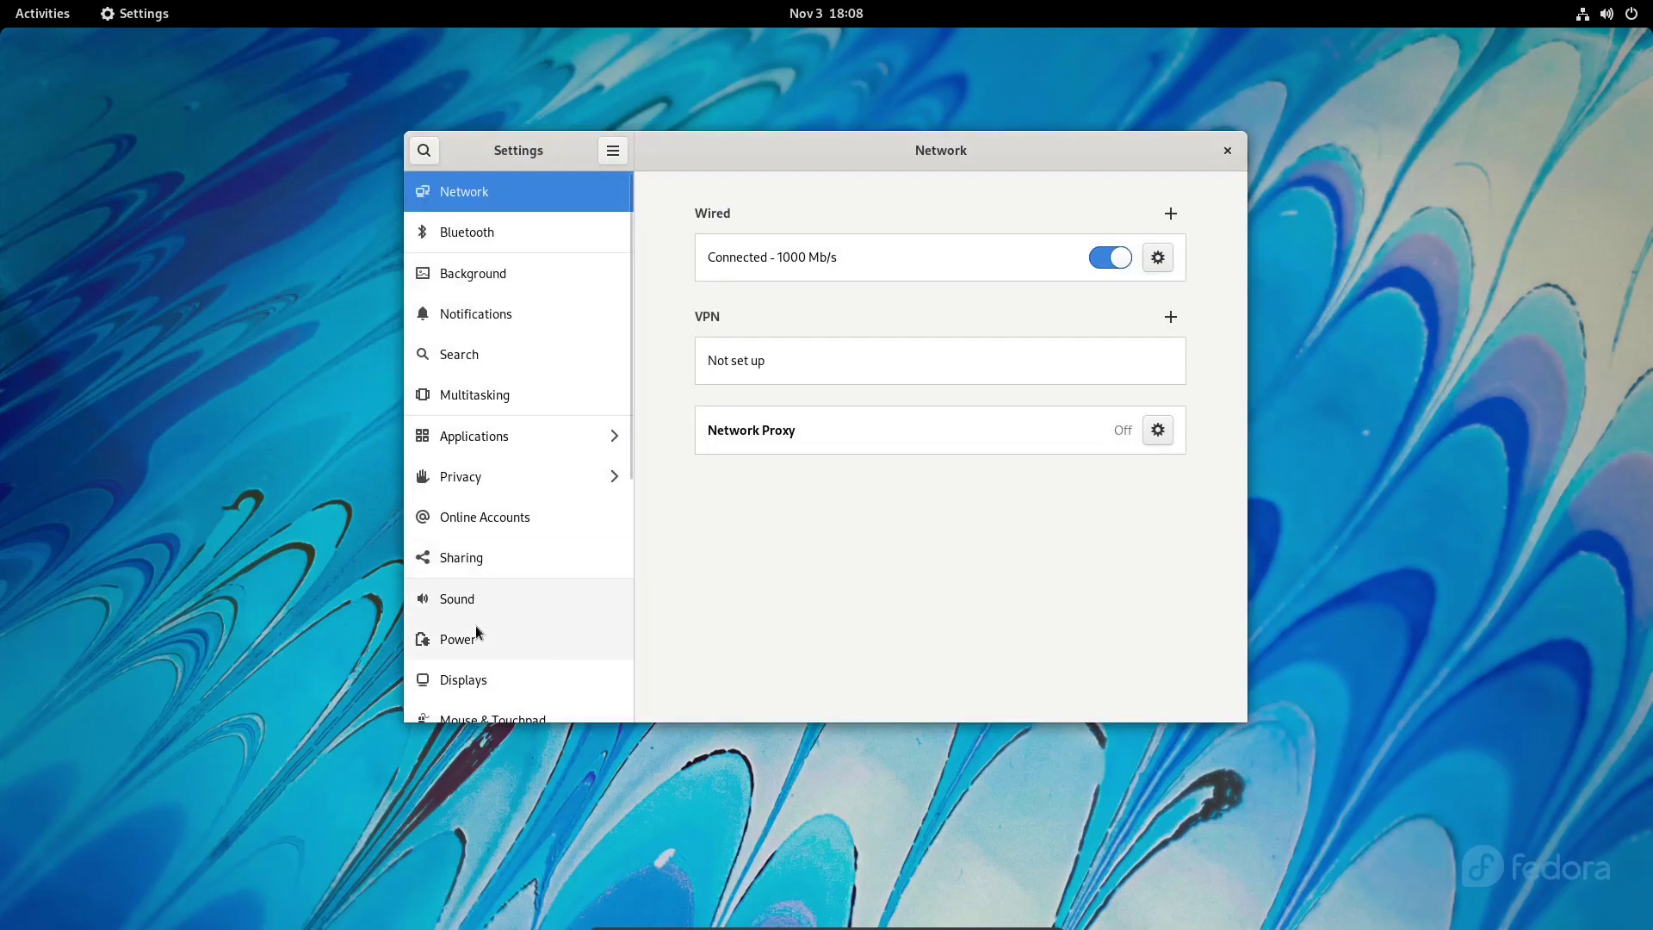
{"action": "left_click", "coordinate": [476, 633]}
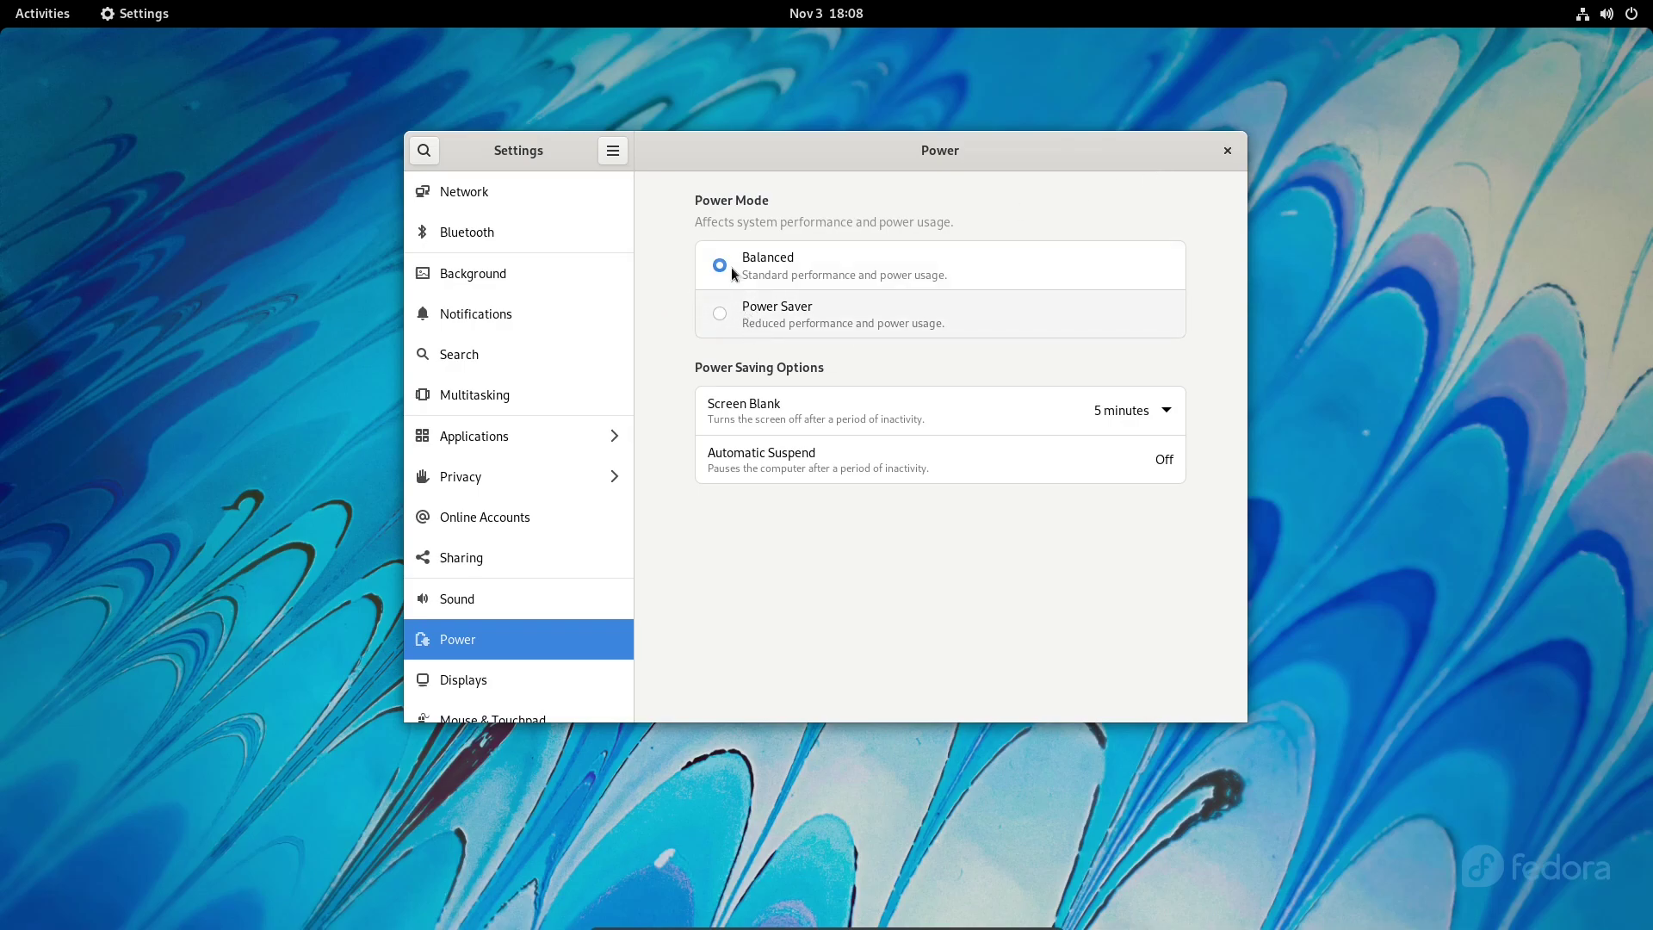
Step: Switch the power mode to Power Saver from the system menu, then close Settings
{"action": "left_click", "coordinate": [1607, 16]}
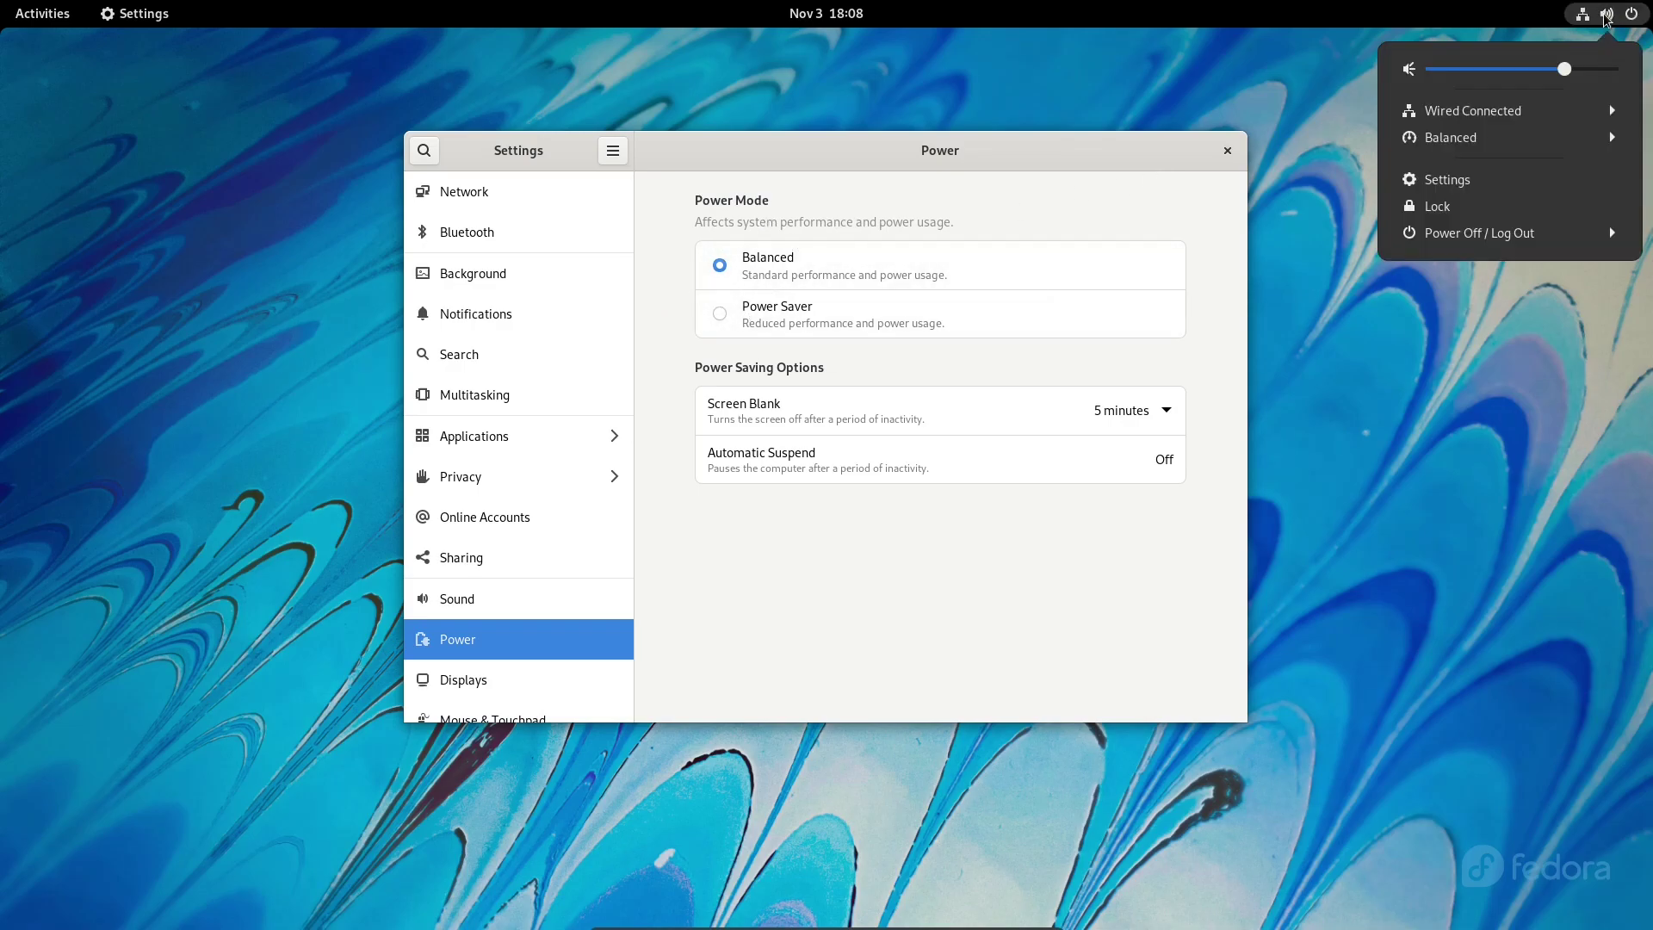
{"action": "left_click", "coordinate": [1435, 145]}
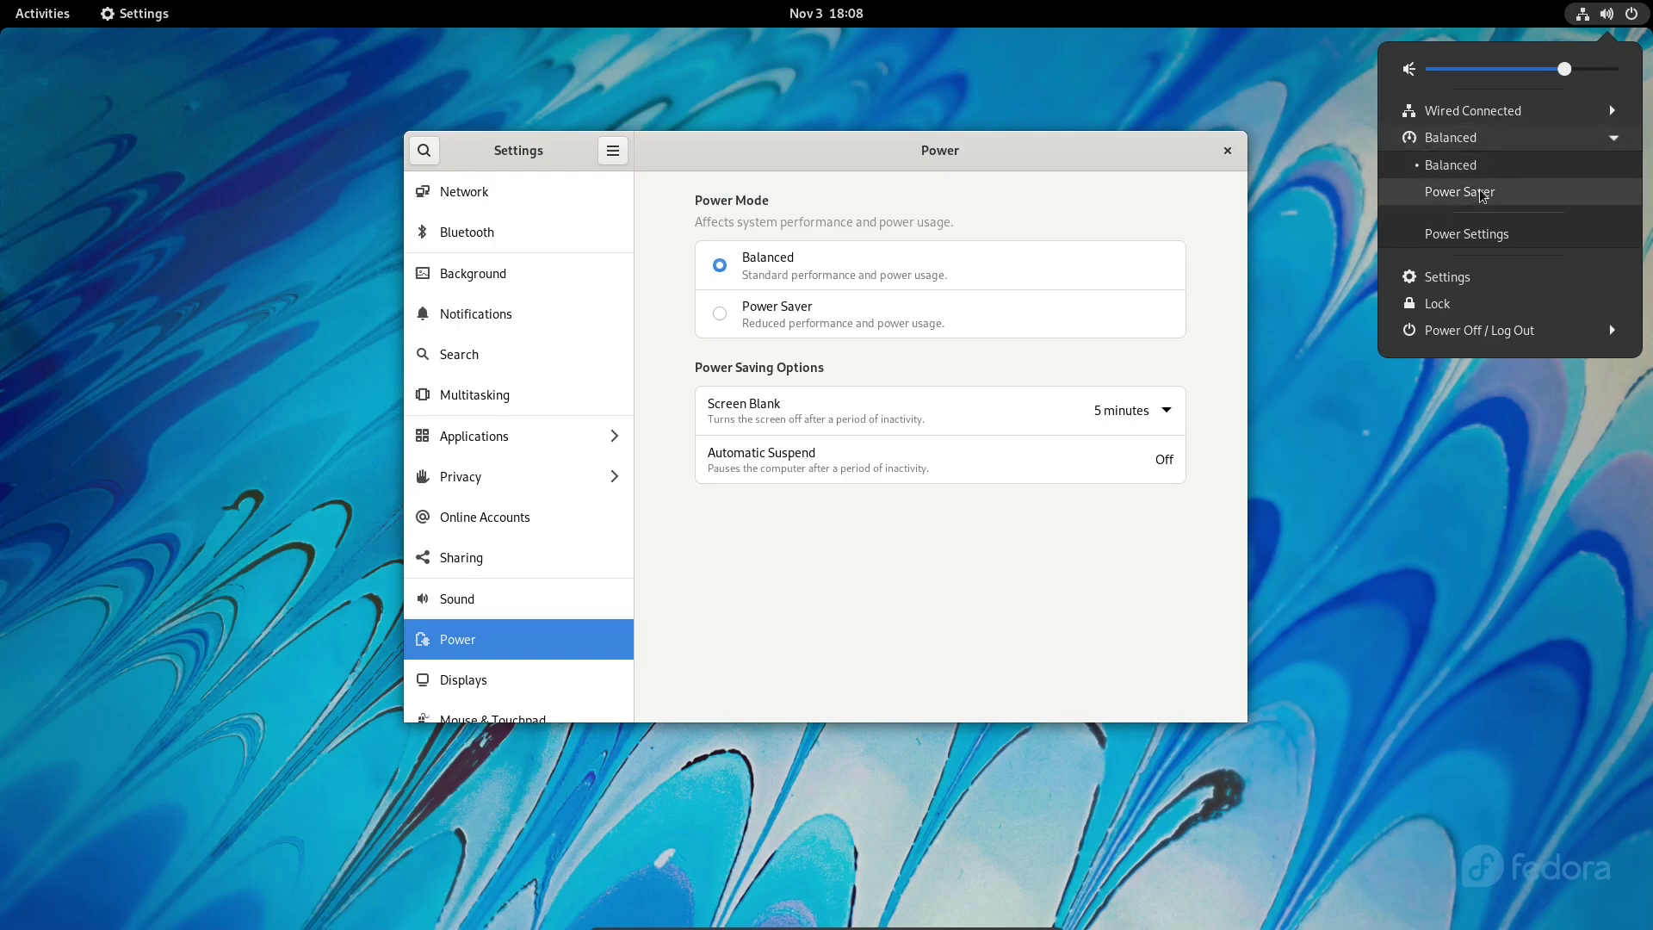
{"action": "left_click", "coordinate": [1610, 138]}
{"action": "left_click", "coordinate": [1610, 138]}
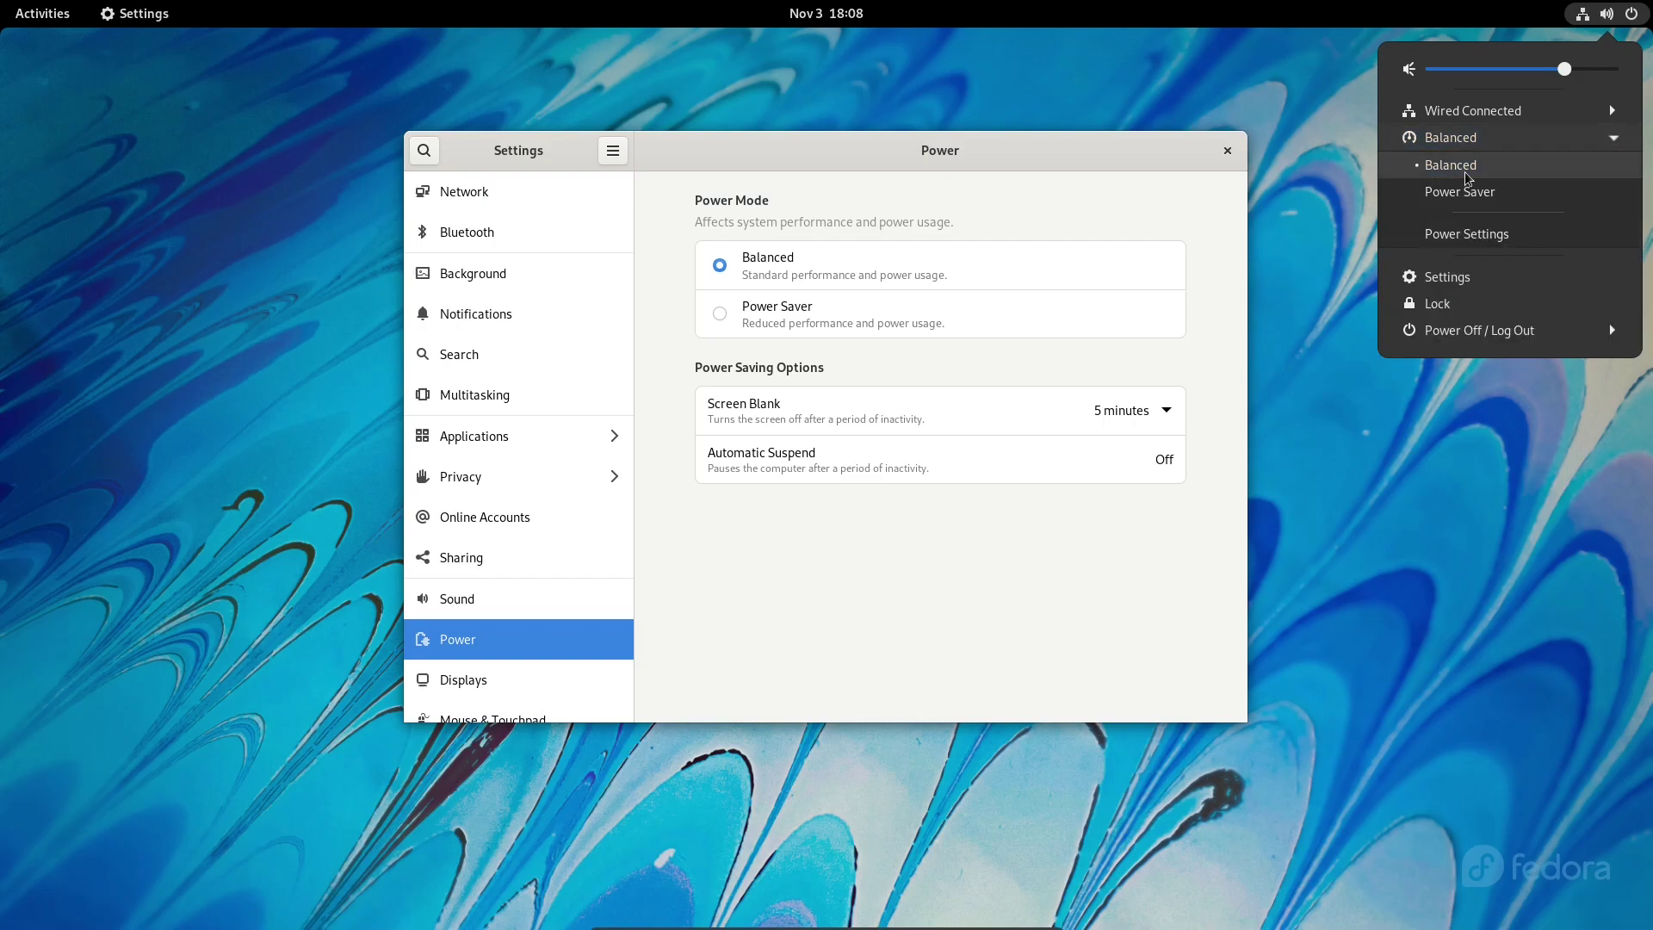
{"action": "left_click", "coordinate": [1464, 192]}
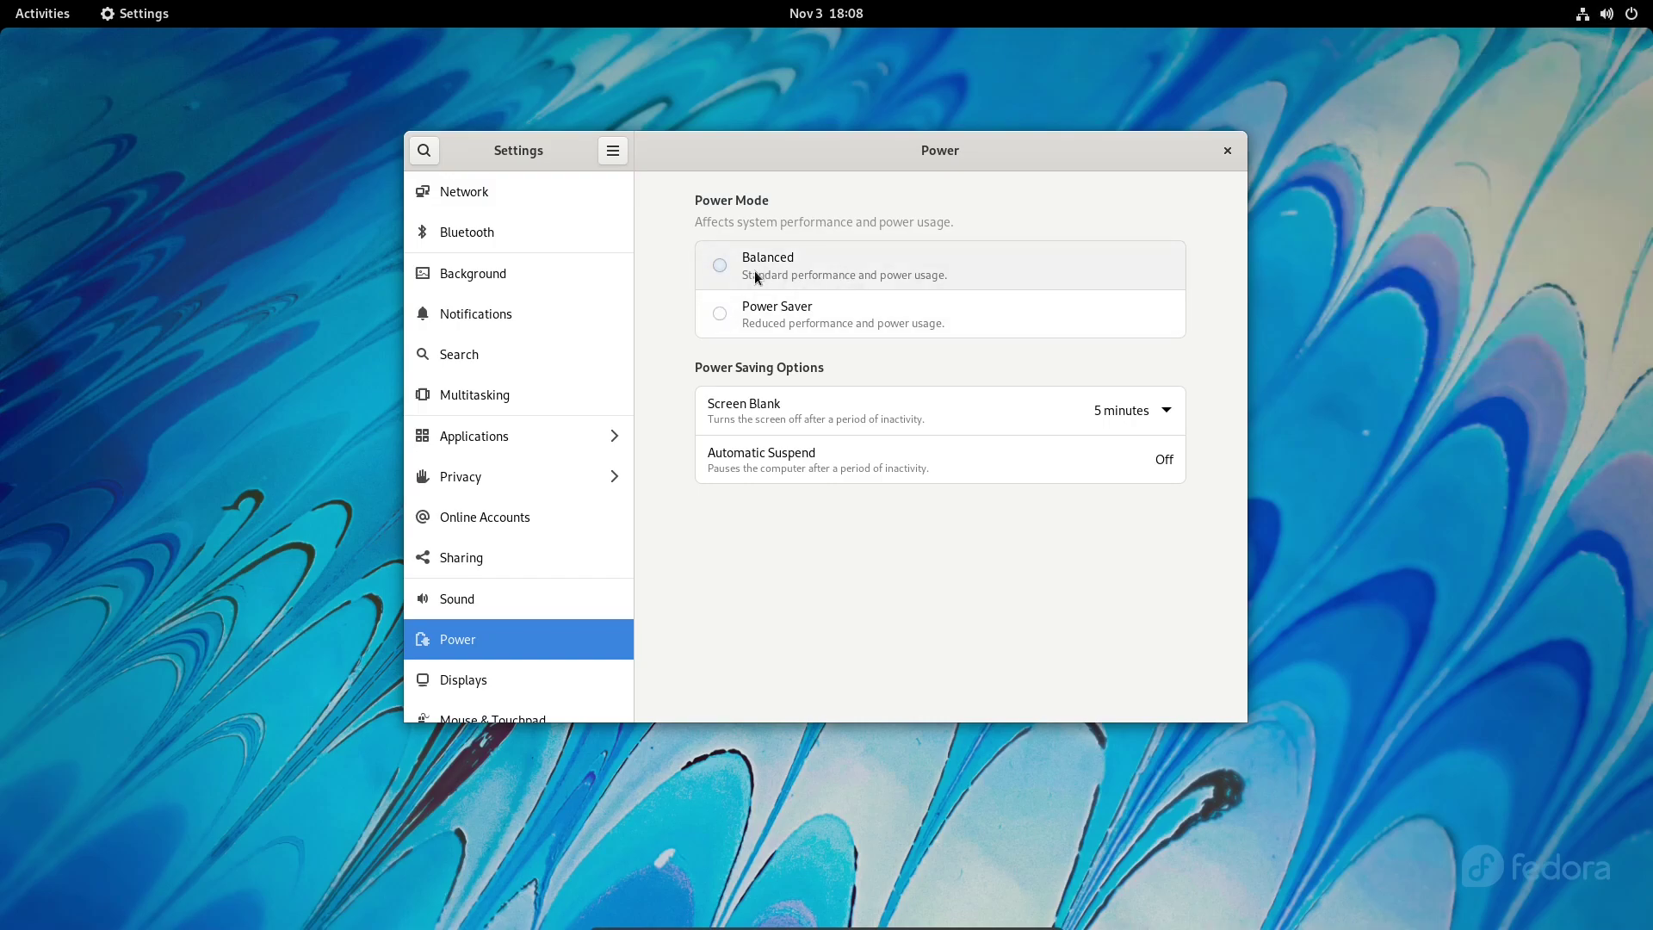
{"action": "left_click", "coordinate": [741, 308]}
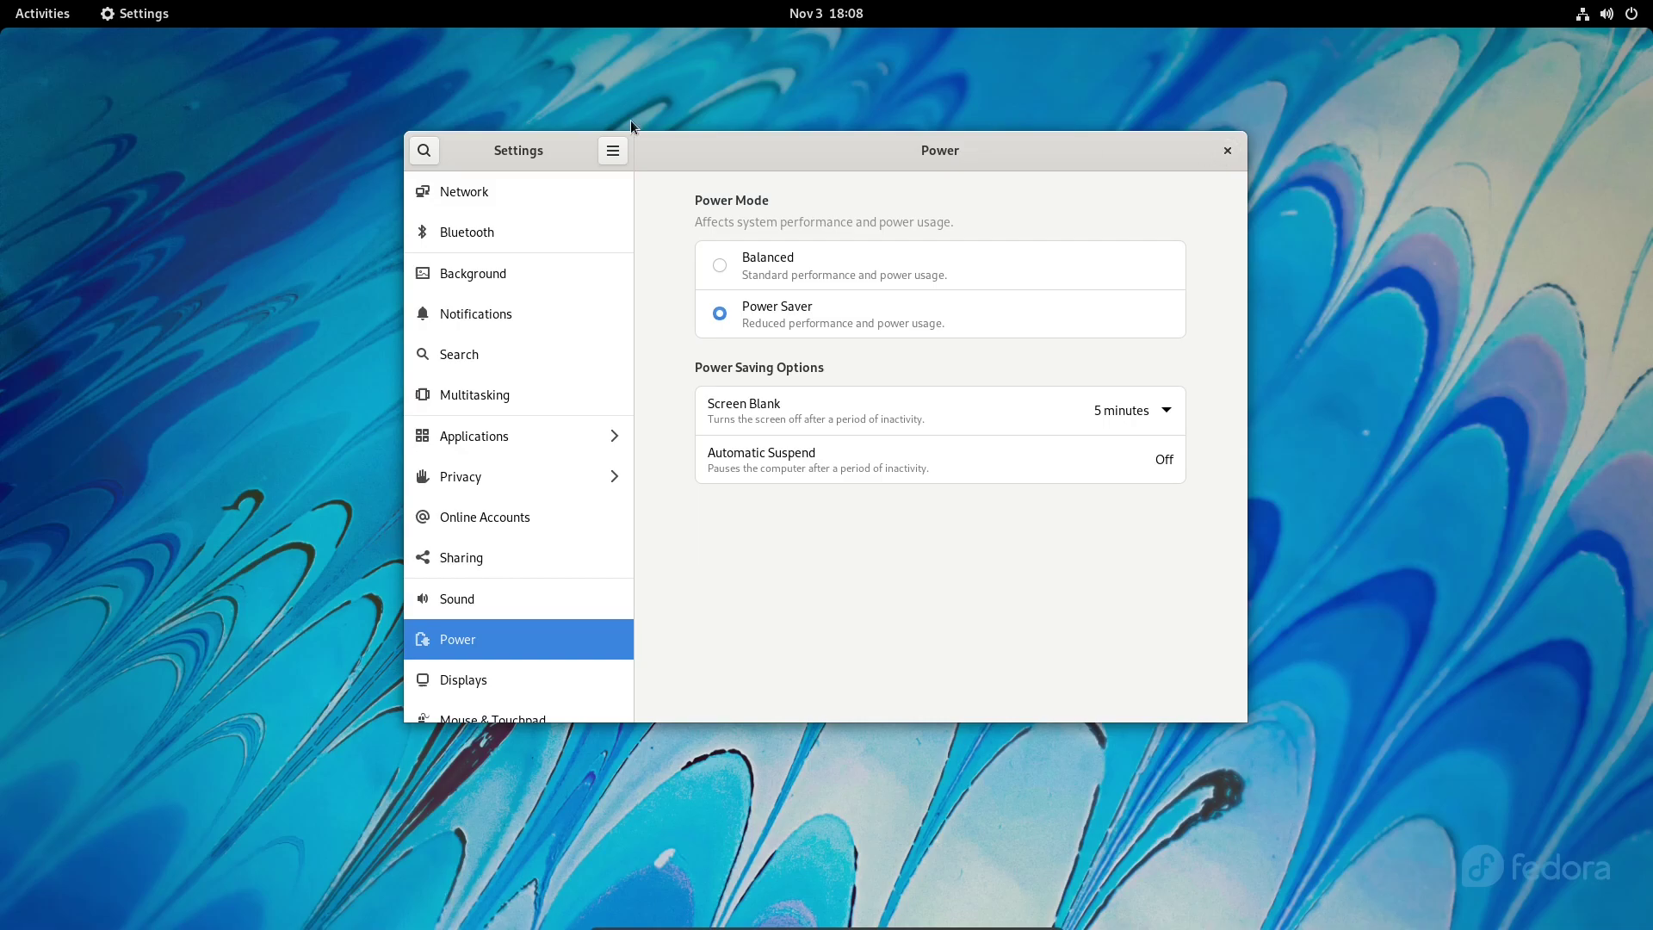
{"action": "left_click", "coordinate": [1229, 152]}
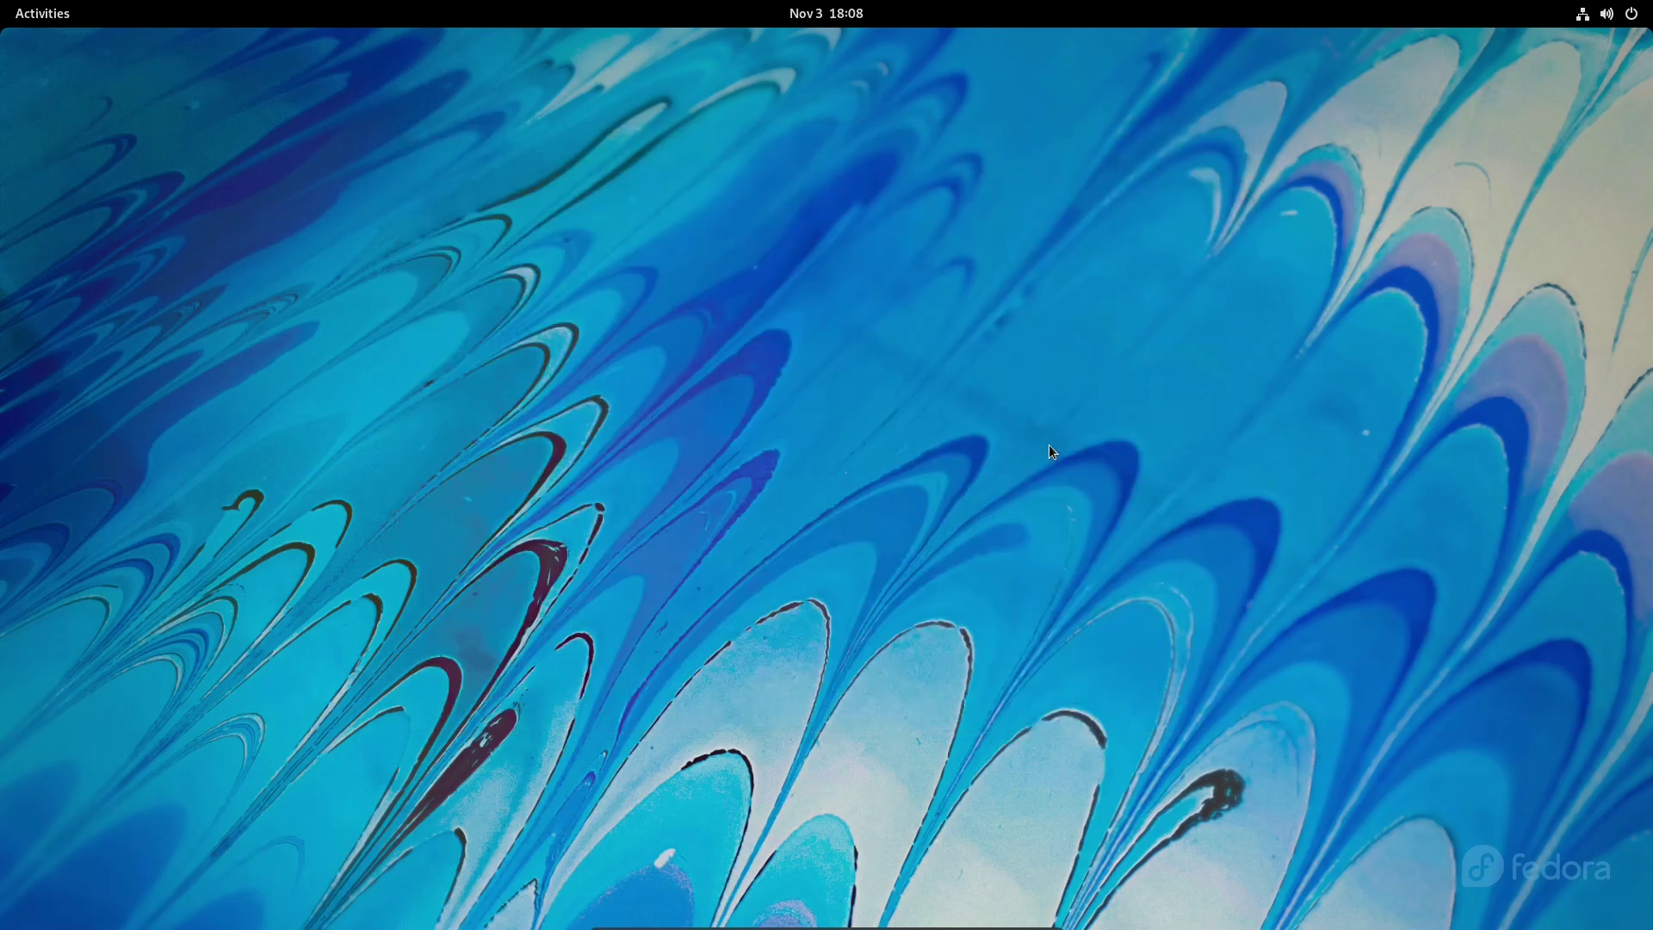
Step: Set the power mode back to Balanced in the system menu
{"action": "left_click", "coordinate": [1589, 10]}
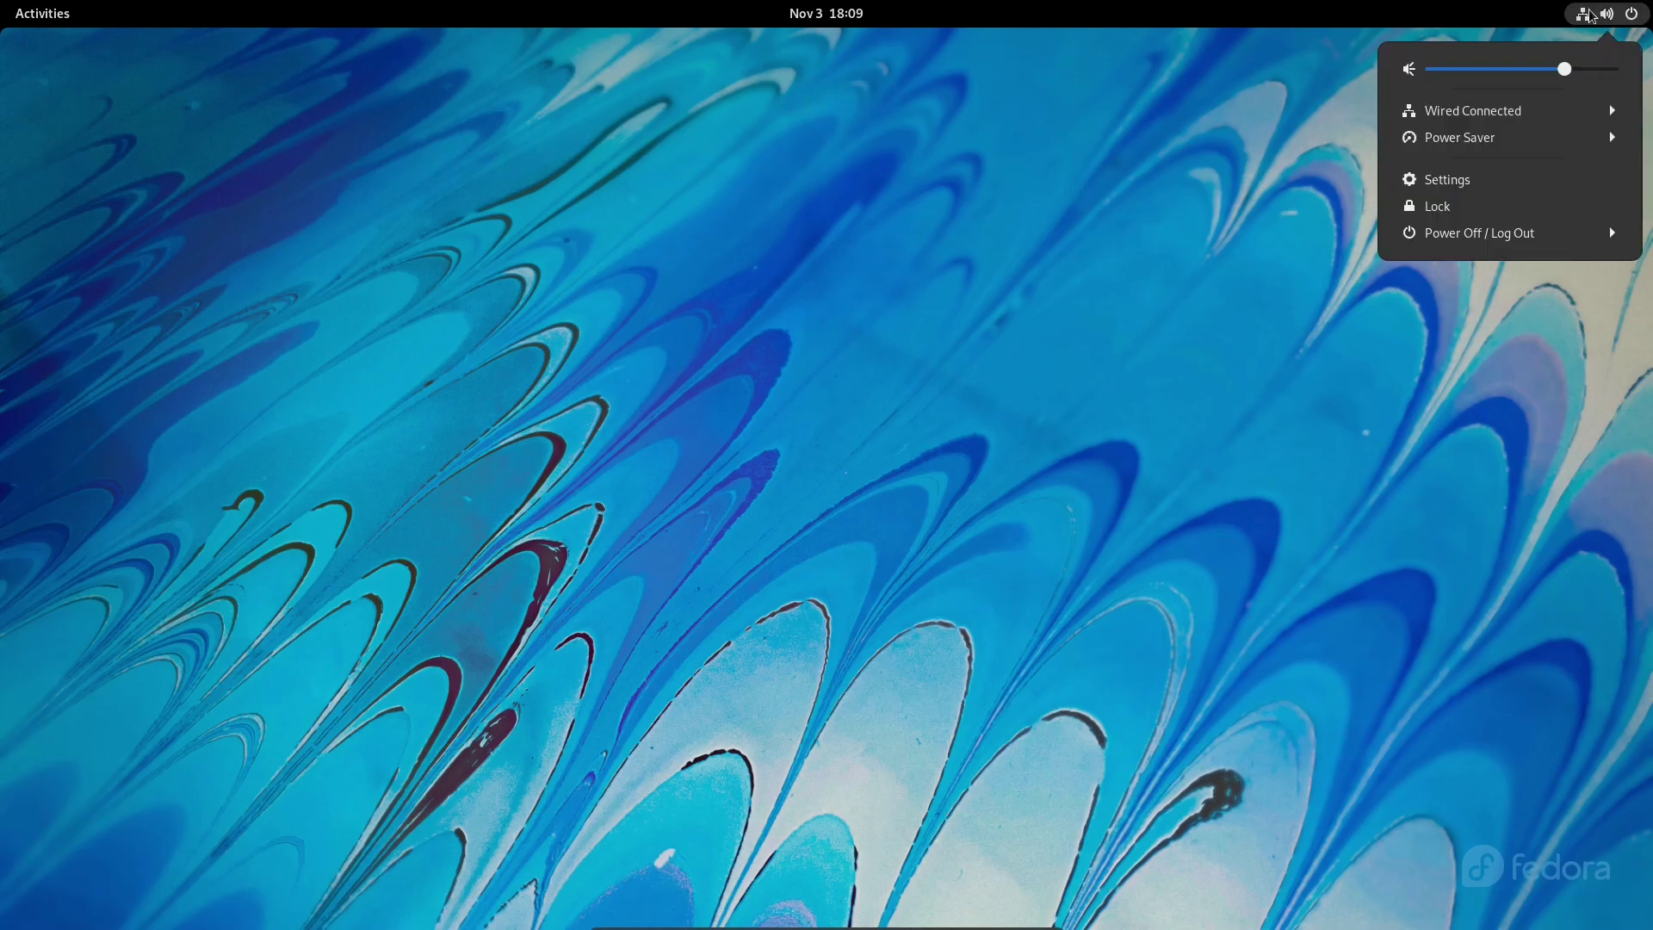
{"action": "left_click", "coordinate": [1462, 138]}
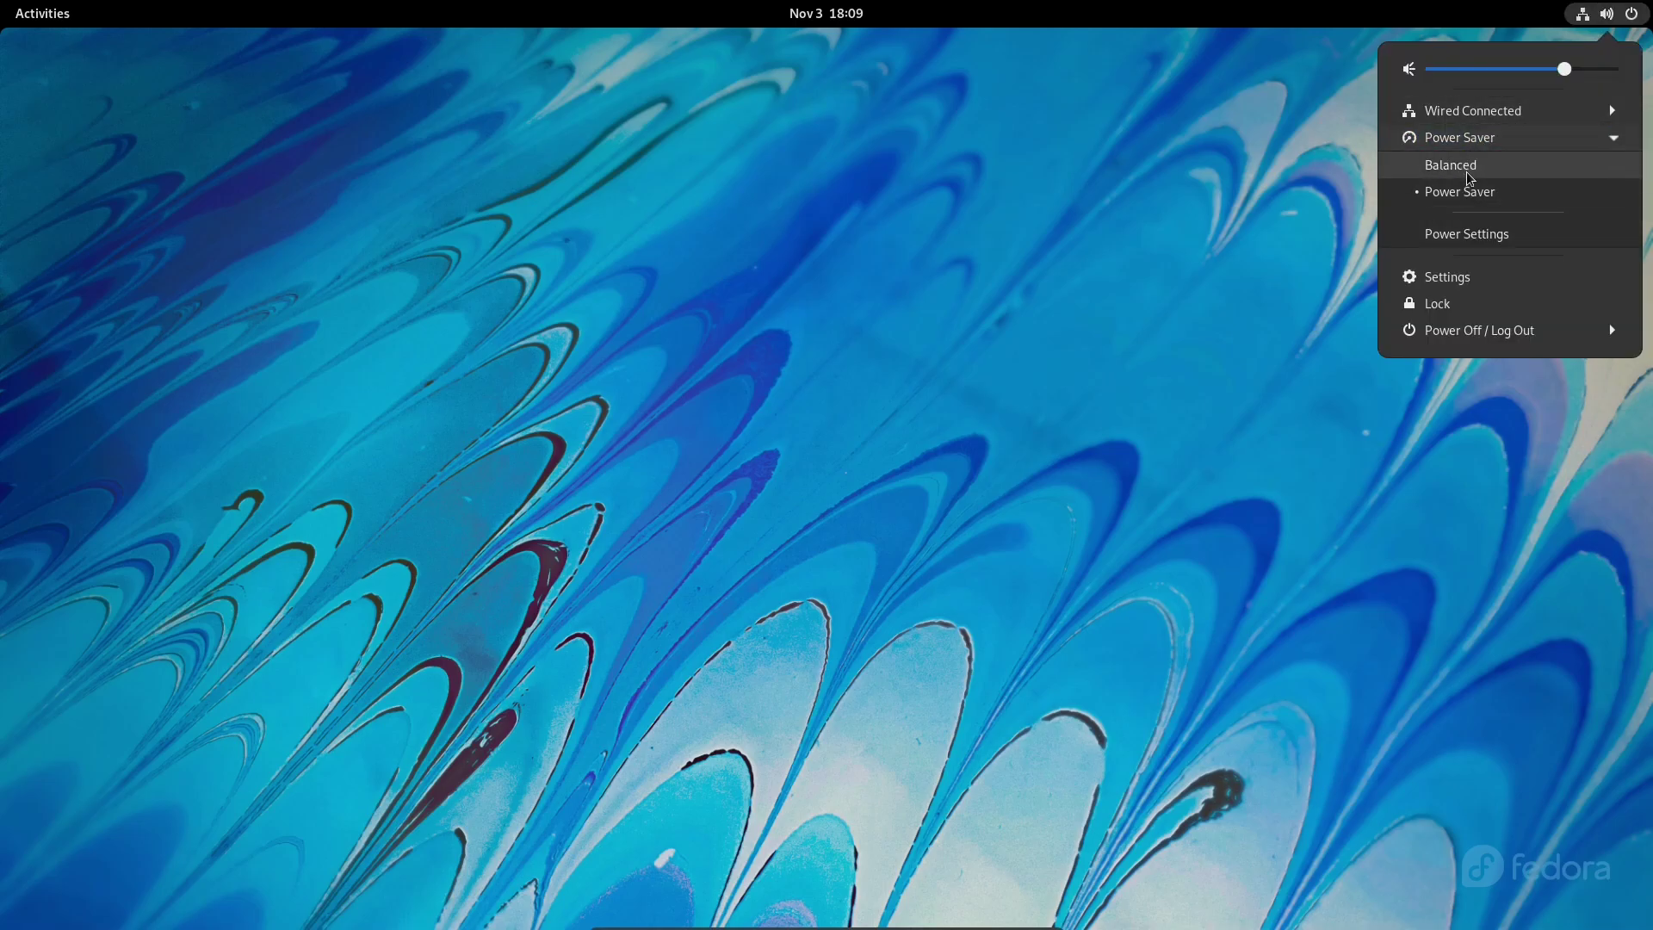
{"action": "left_click", "coordinate": [1464, 166]}
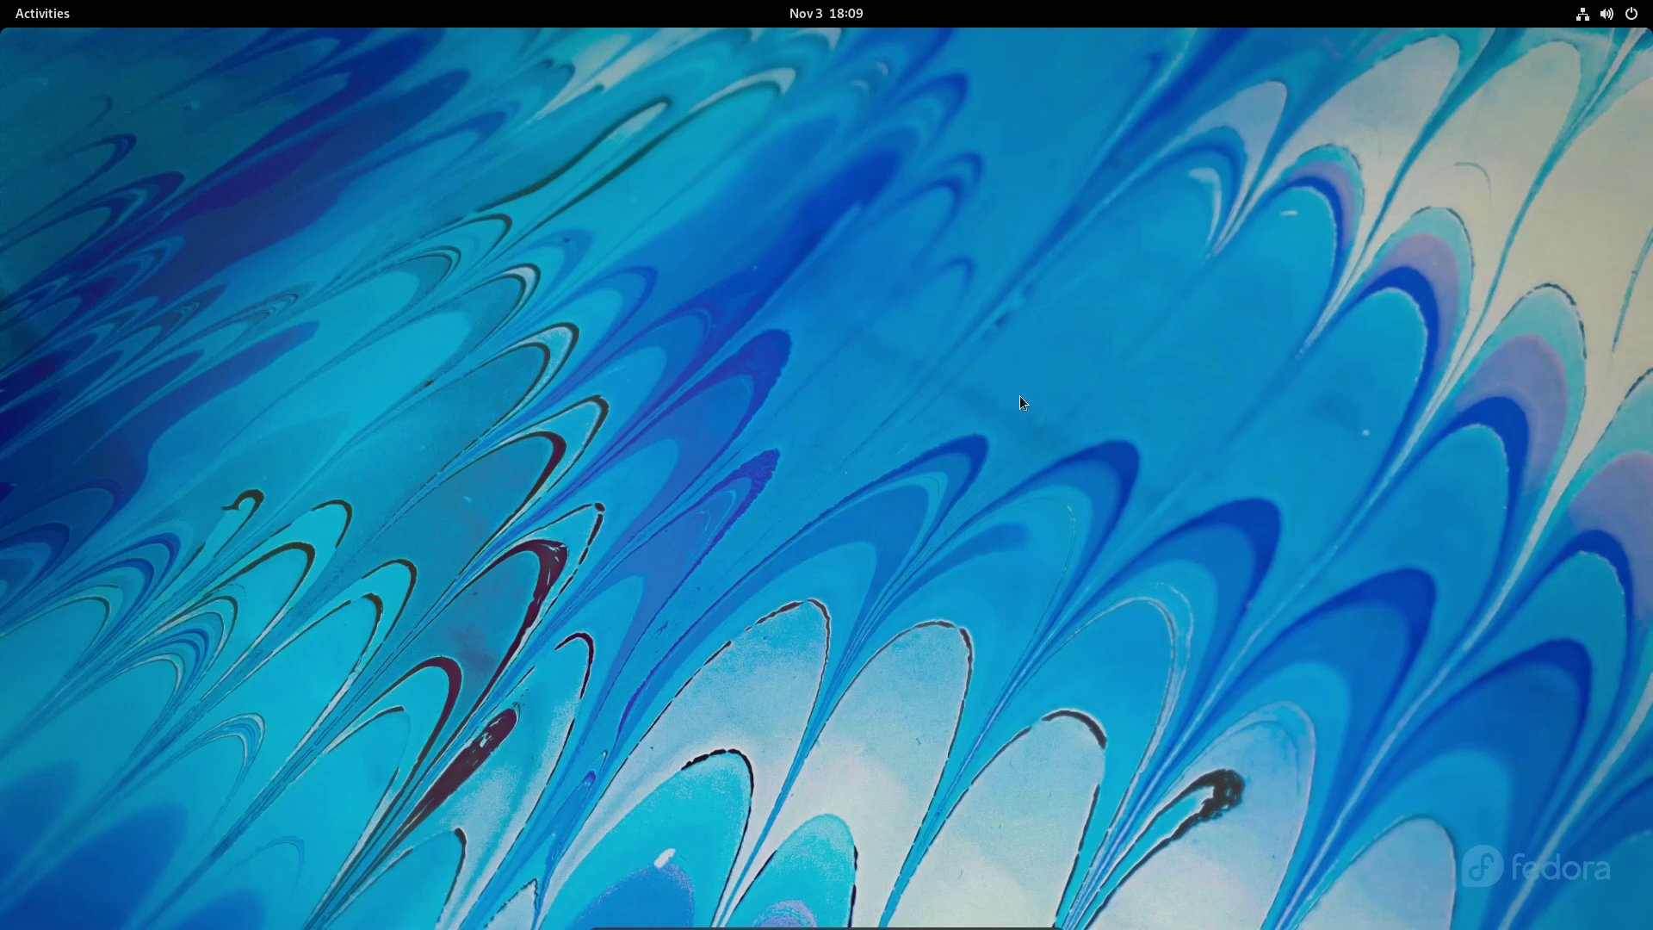
Step: Launch Connections by searching 'conn', skip its welcome tour, and reposition the window
{"action": "key", "text": "super"}
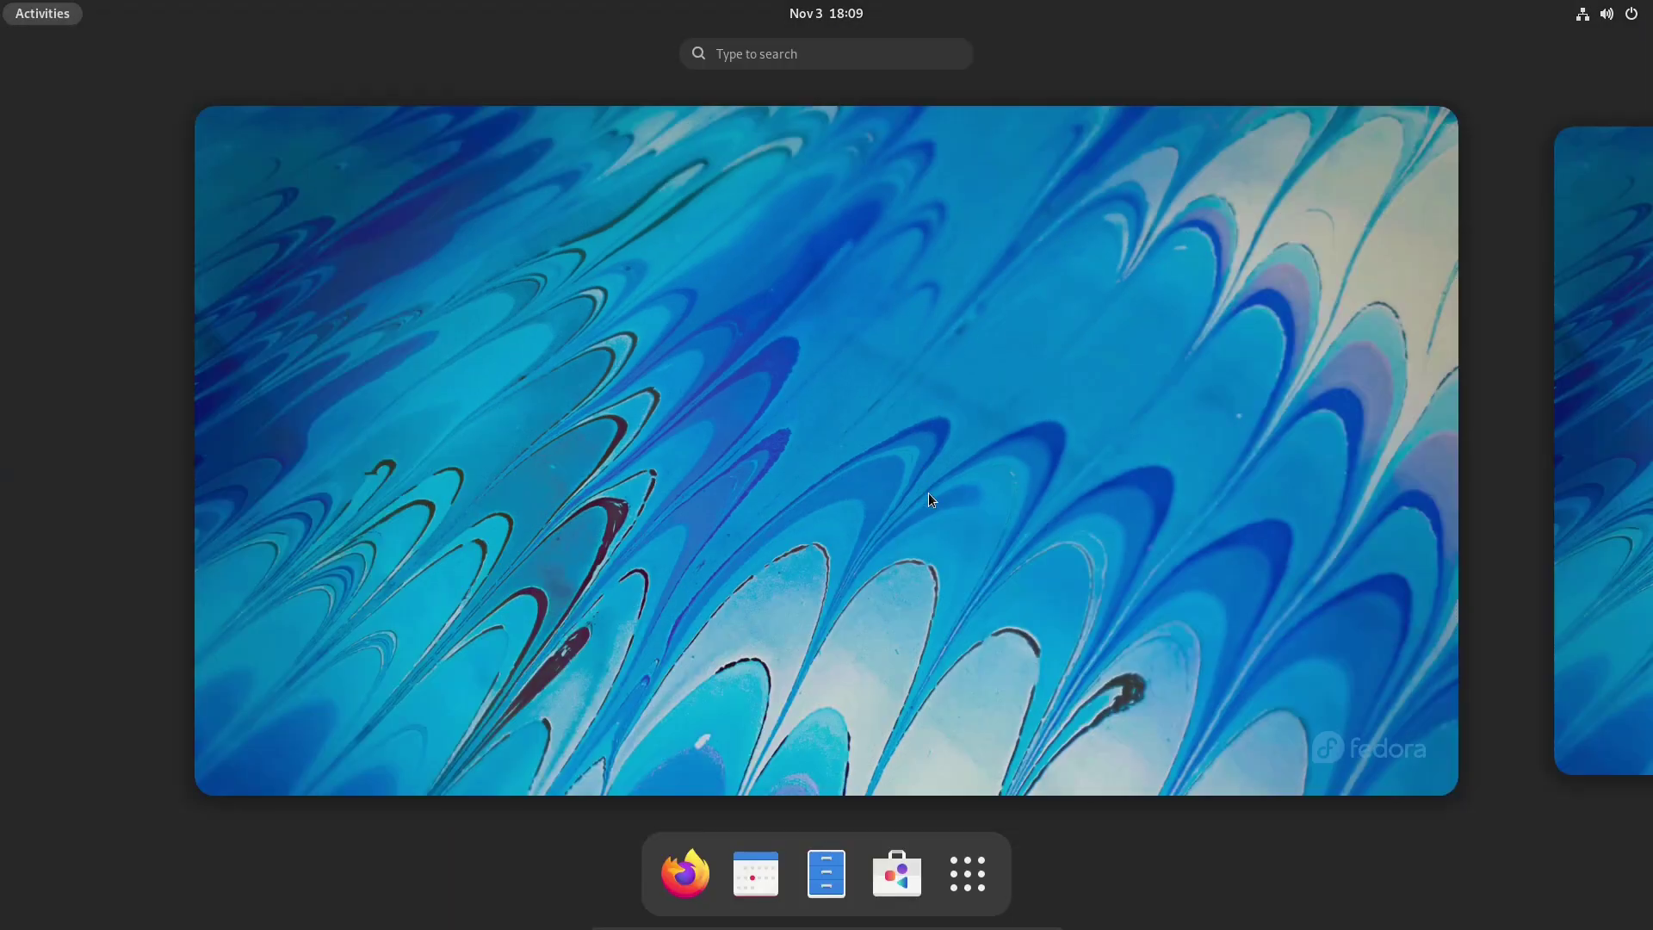
{"action": "left_click", "coordinate": [759, 54]}
{"action": "type", "text": "conn"}
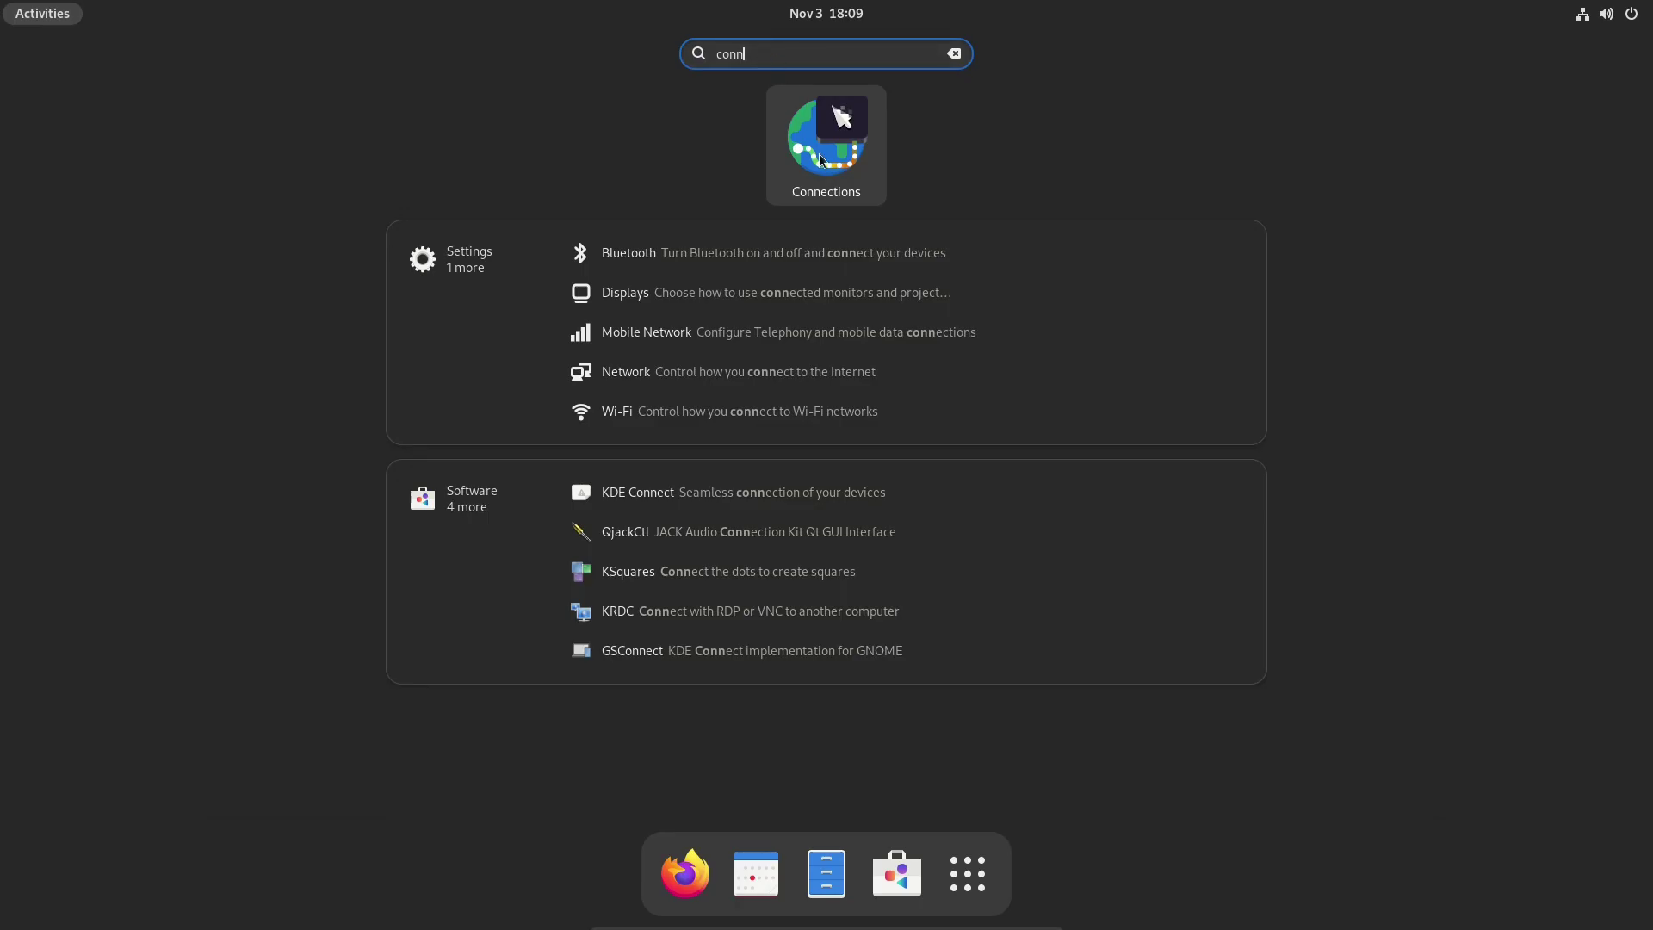
{"action": "left_click", "coordinate": [824, 163]}
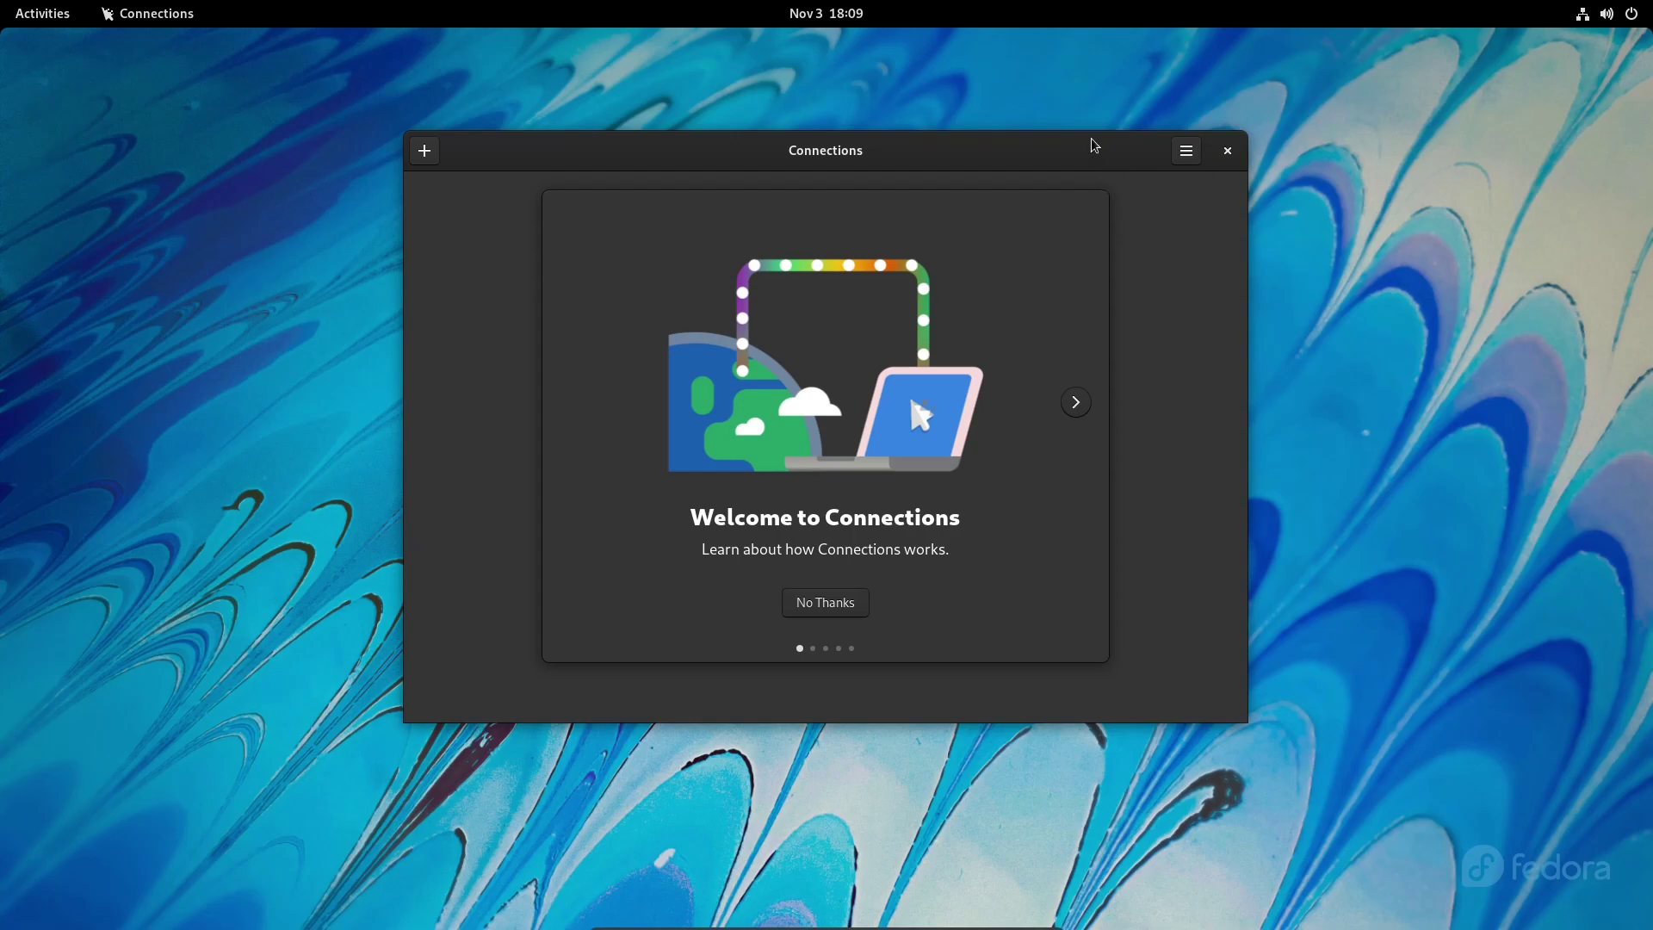
{"action": "left_click", "coordinate": [846, 602]}
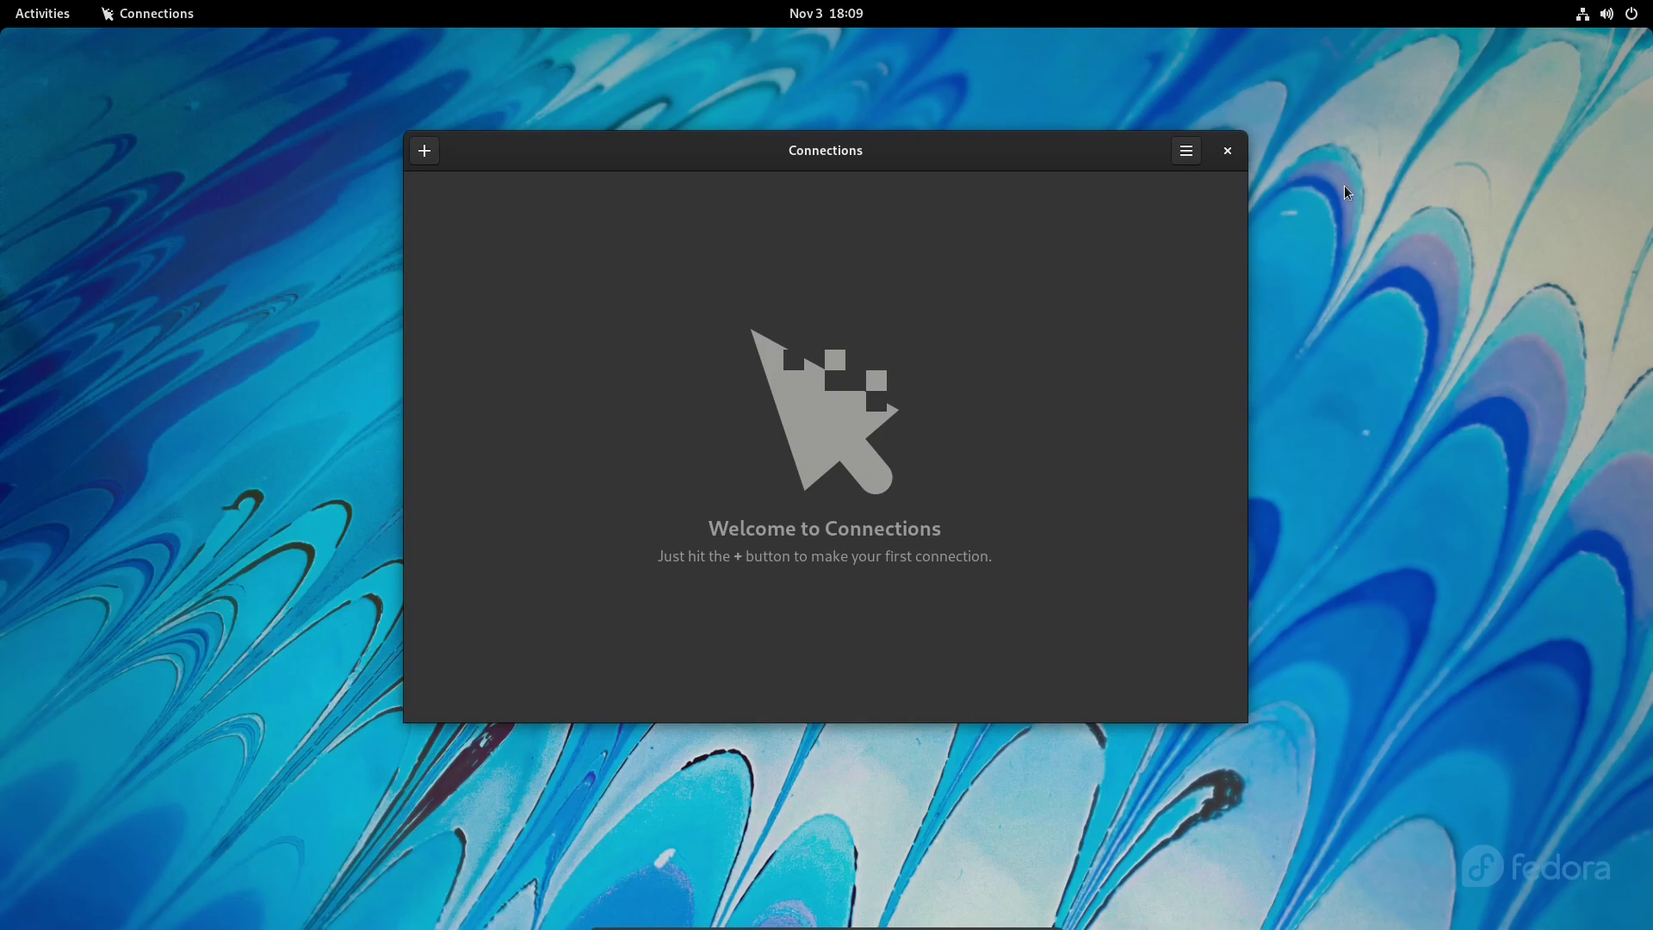
{"action": "left_click_drag", "start_coordinate": [725, 151], "coordinate": [842, 133]}
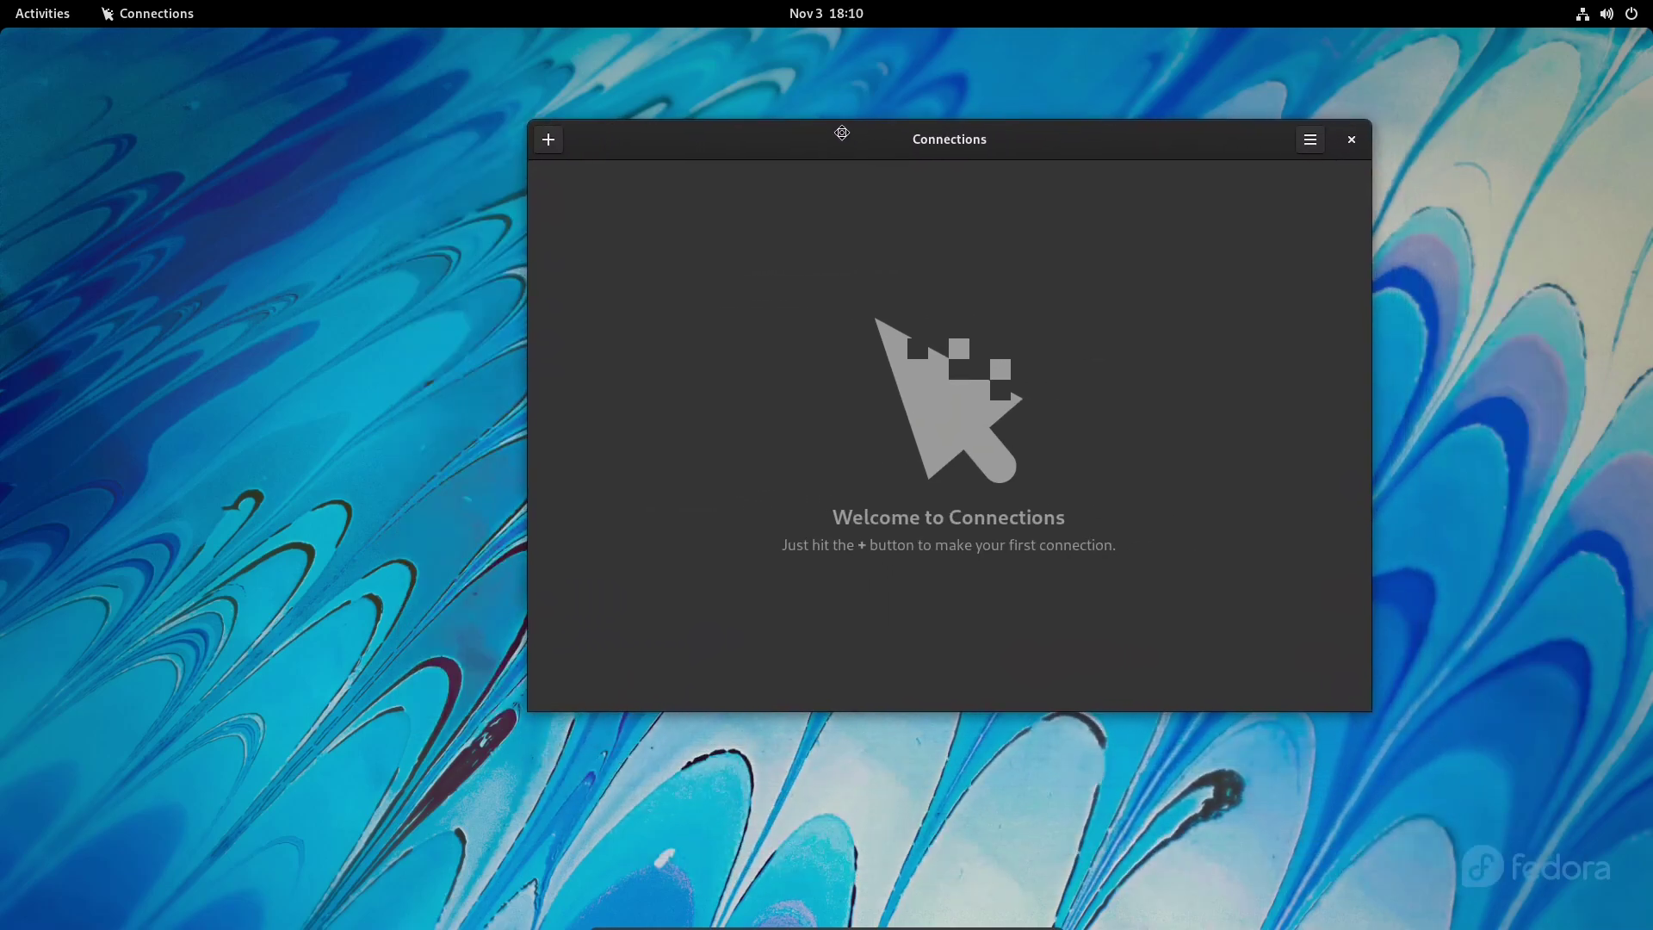
Step: Close Connections, show the app grid, then leave the overview for the desktop
{"action": "left_click", "coordinate": [1350, 140]}
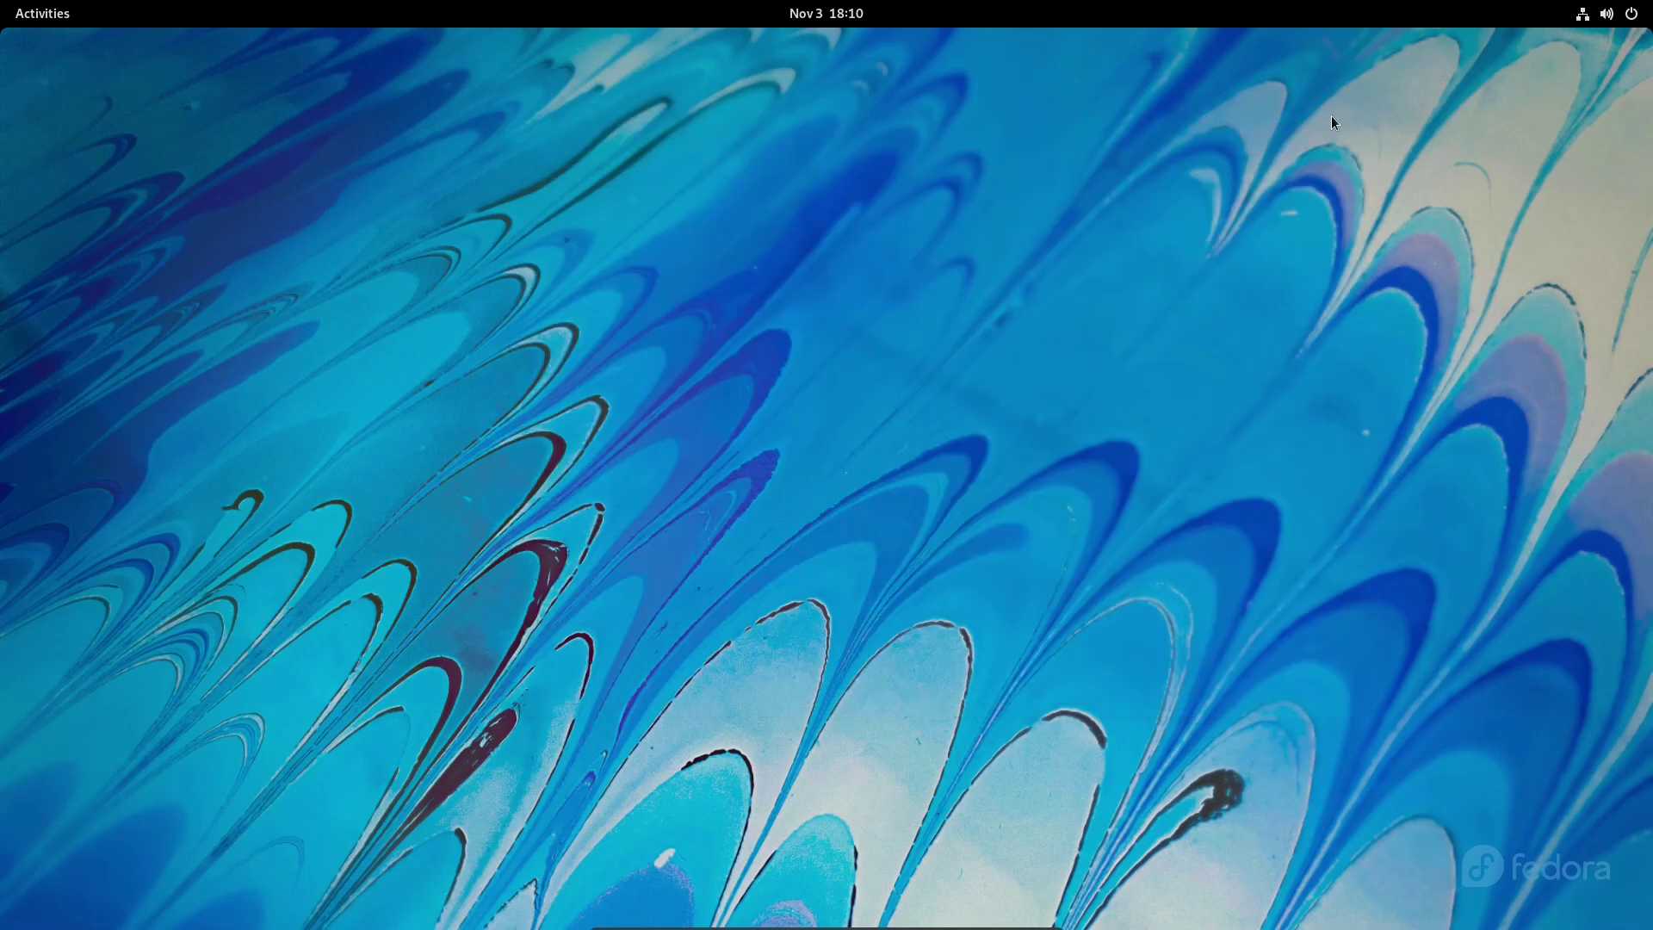
{"action": "key", "text": "super"}
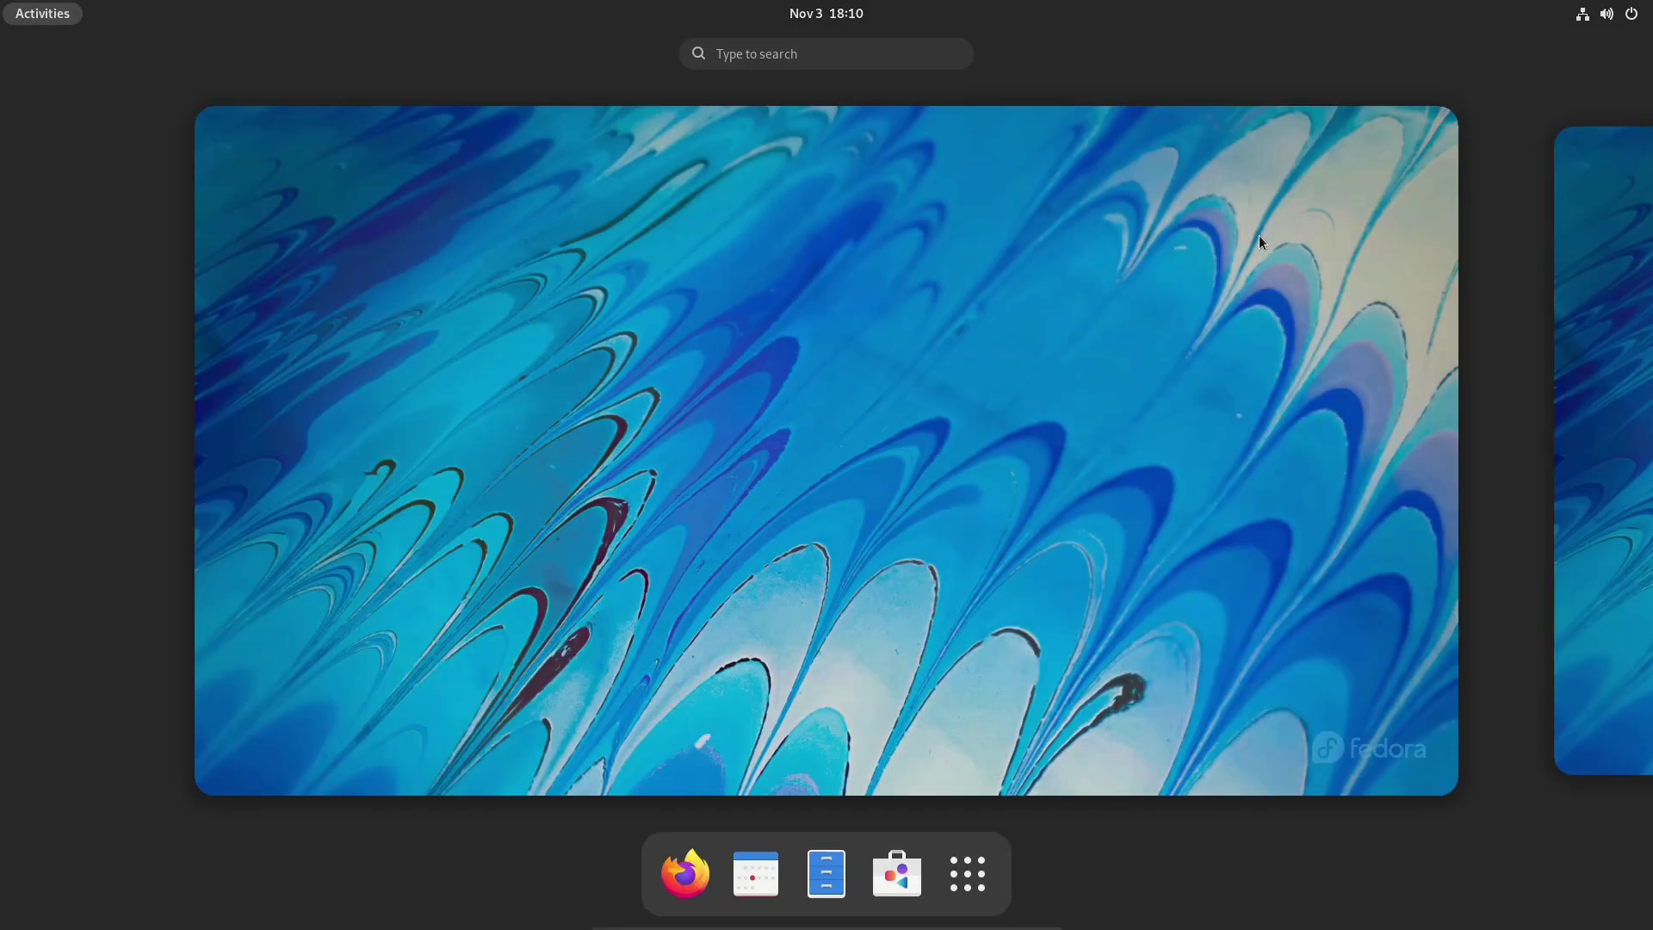
{"action": "left_click", "coordinate": [974, 875]}
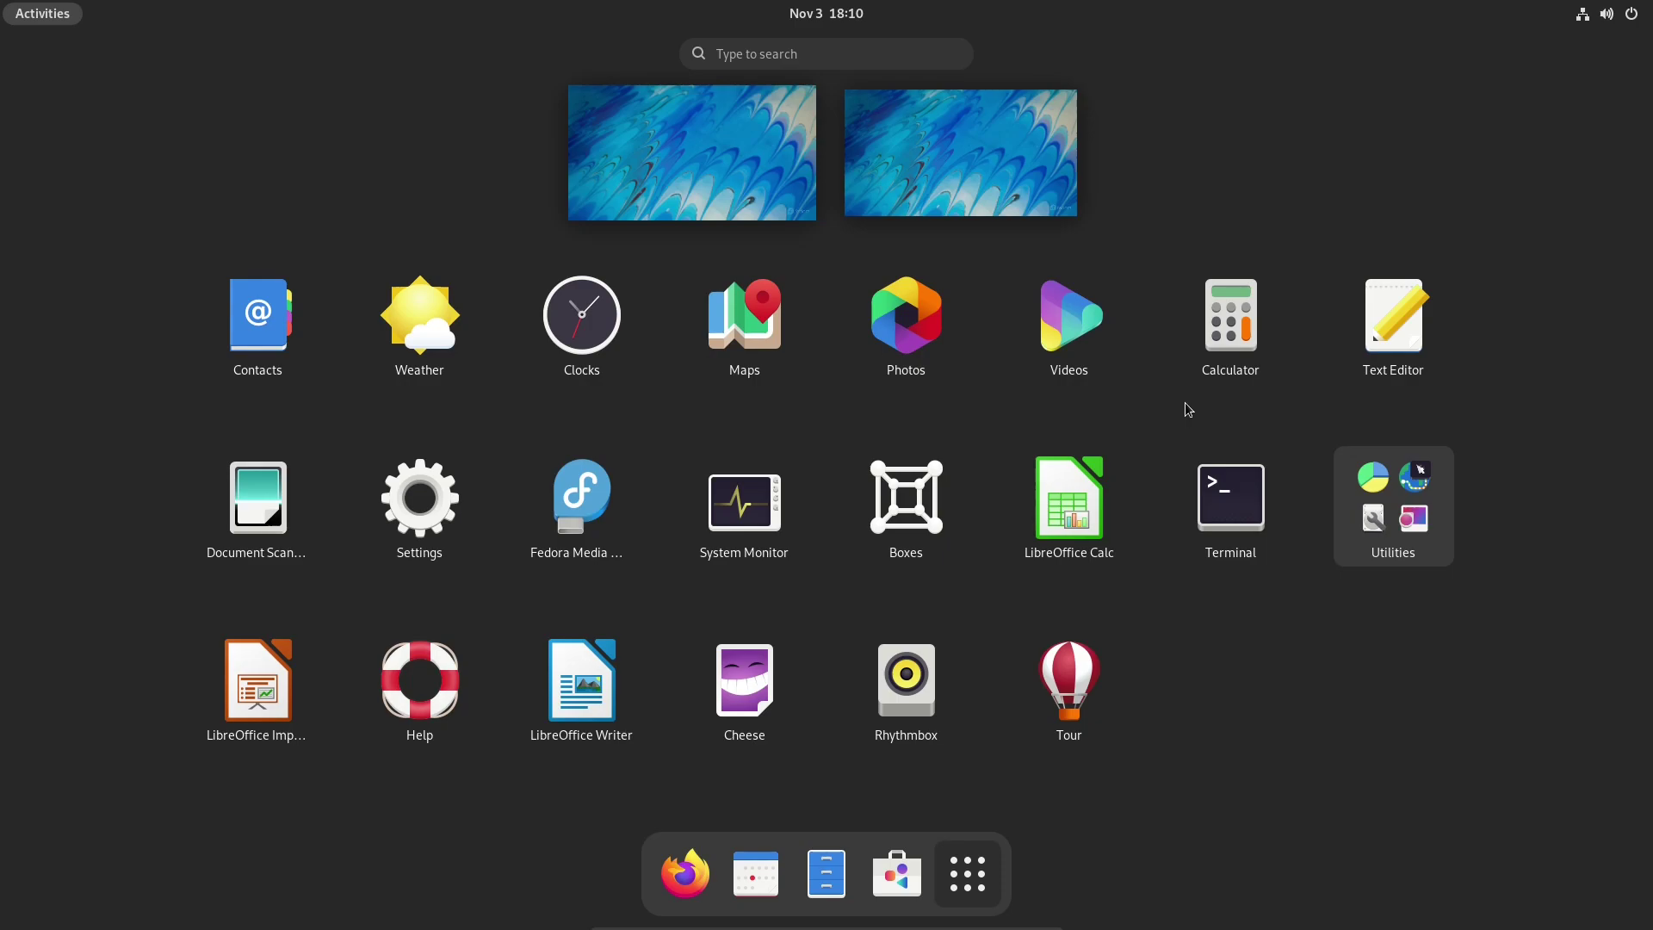
{"action": "left_click", "coordinate": [1233, 155]}
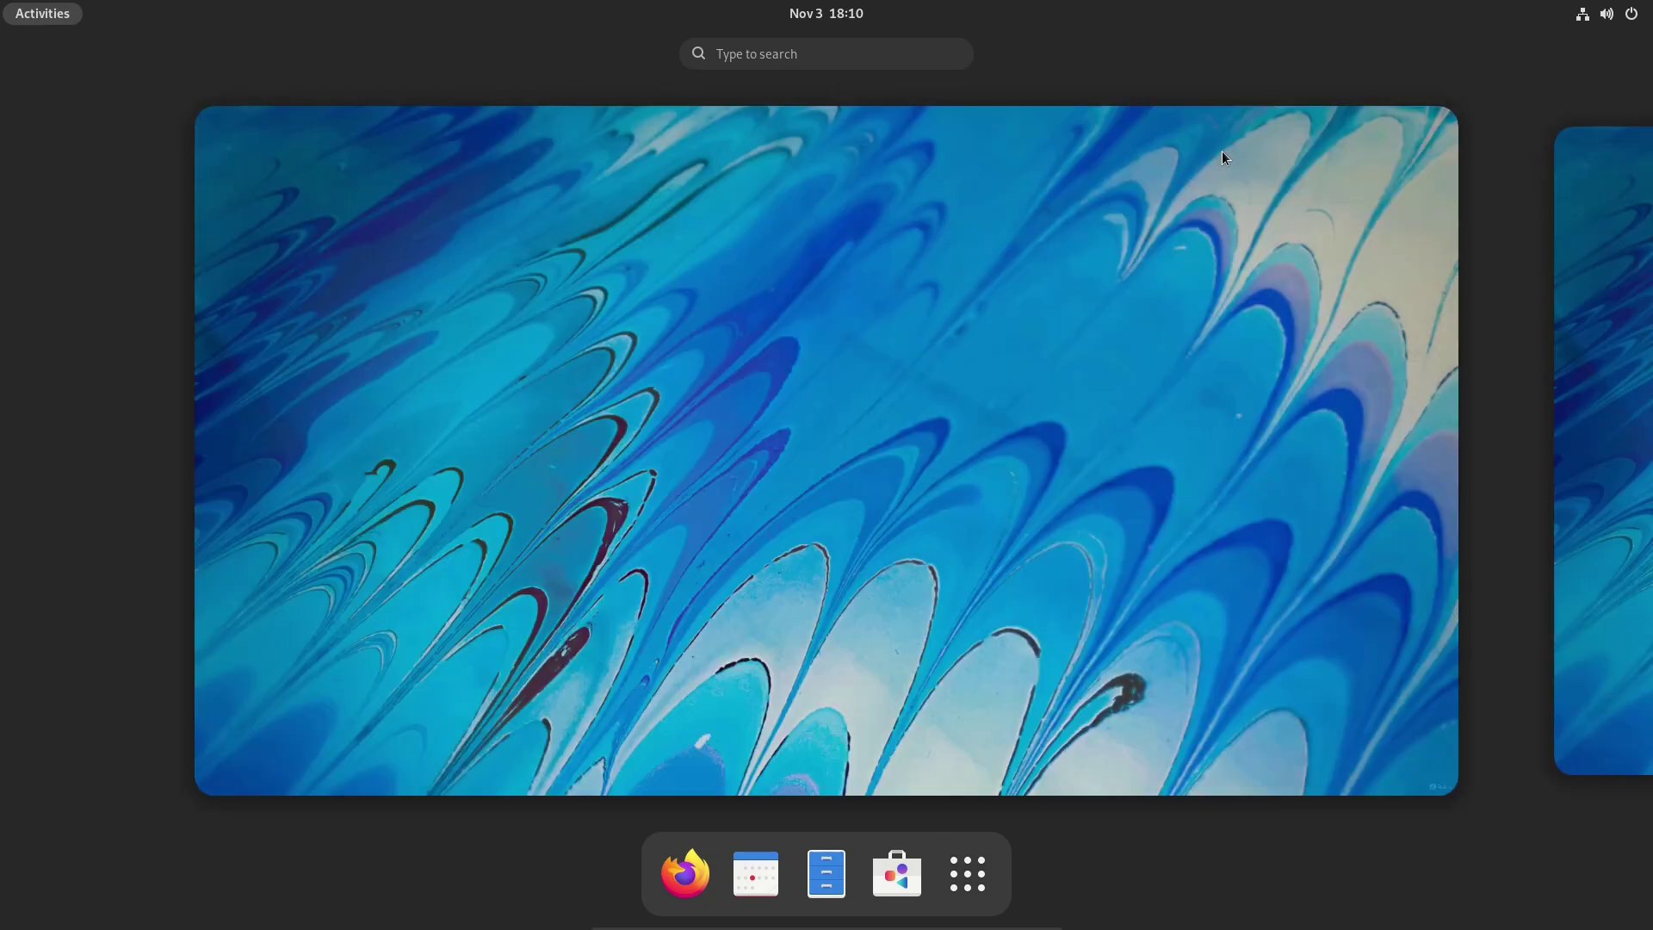
{"action": "left_click", "coordinate": [1173, 206]}
{"action": "key", "text": "super"}
{"action": "left_click", "coordinate": [978, 868]}
{"action": "left_click", "coordinate": [421, 508]}
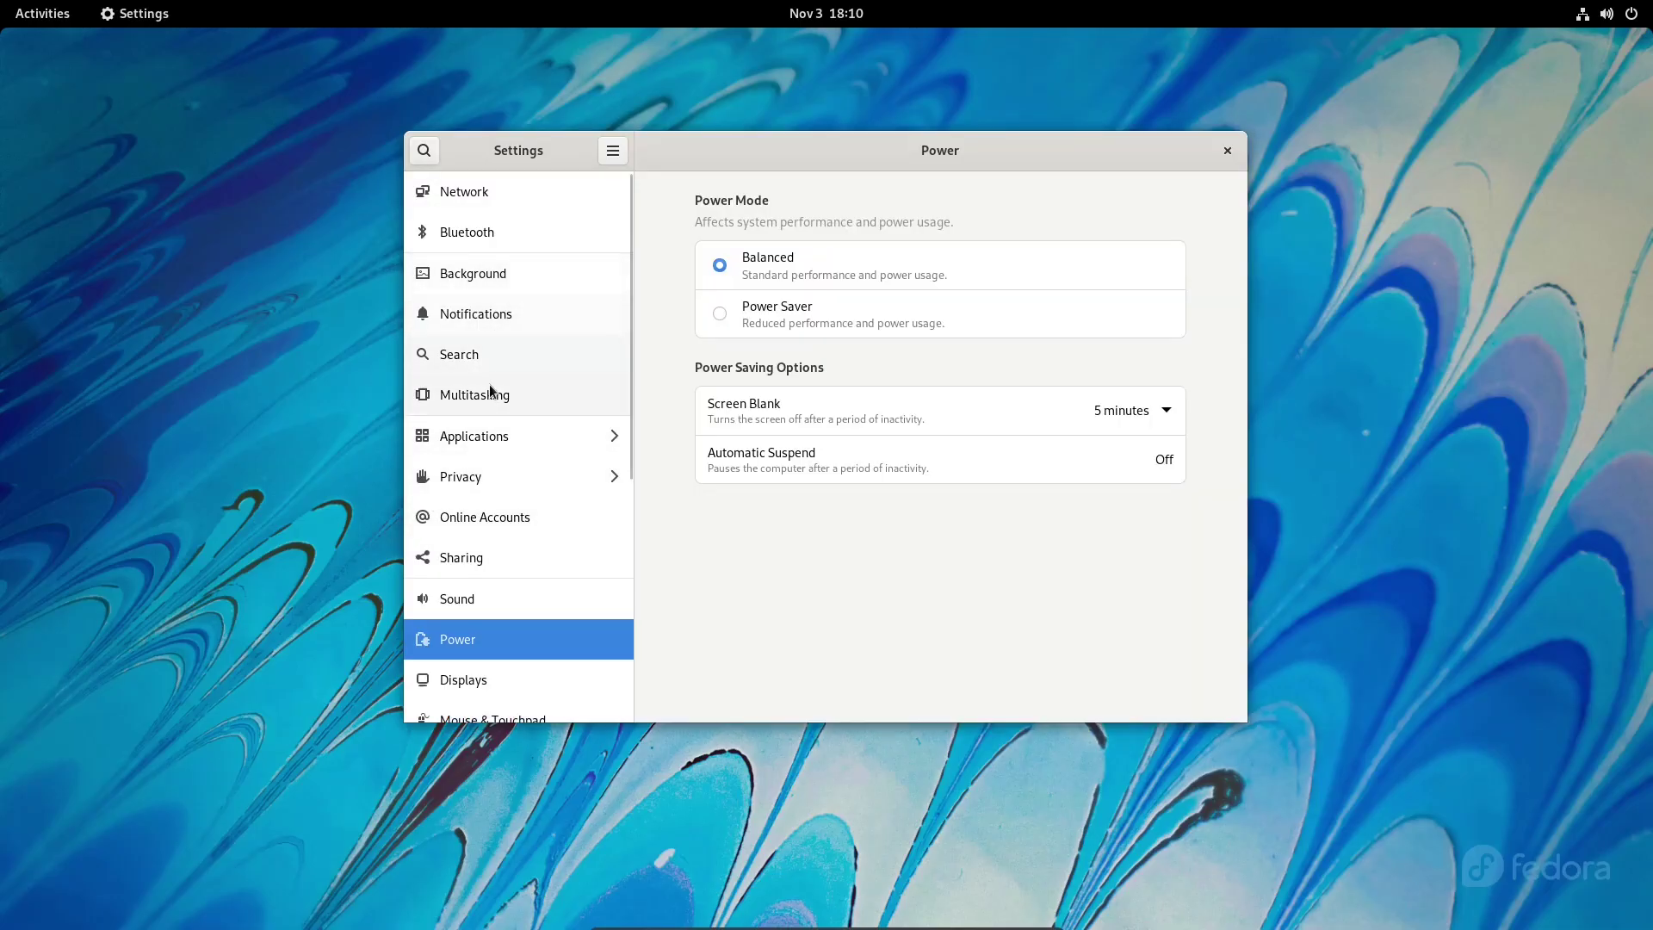
{"action": "scroll", "coordinate": [513, 321], "scroll_direction": "down", "scroll_amount": 2}
{"action": "scroll", "coordinate": [528, 325], "scroll_direction": "up", "scroll_amount": 2}
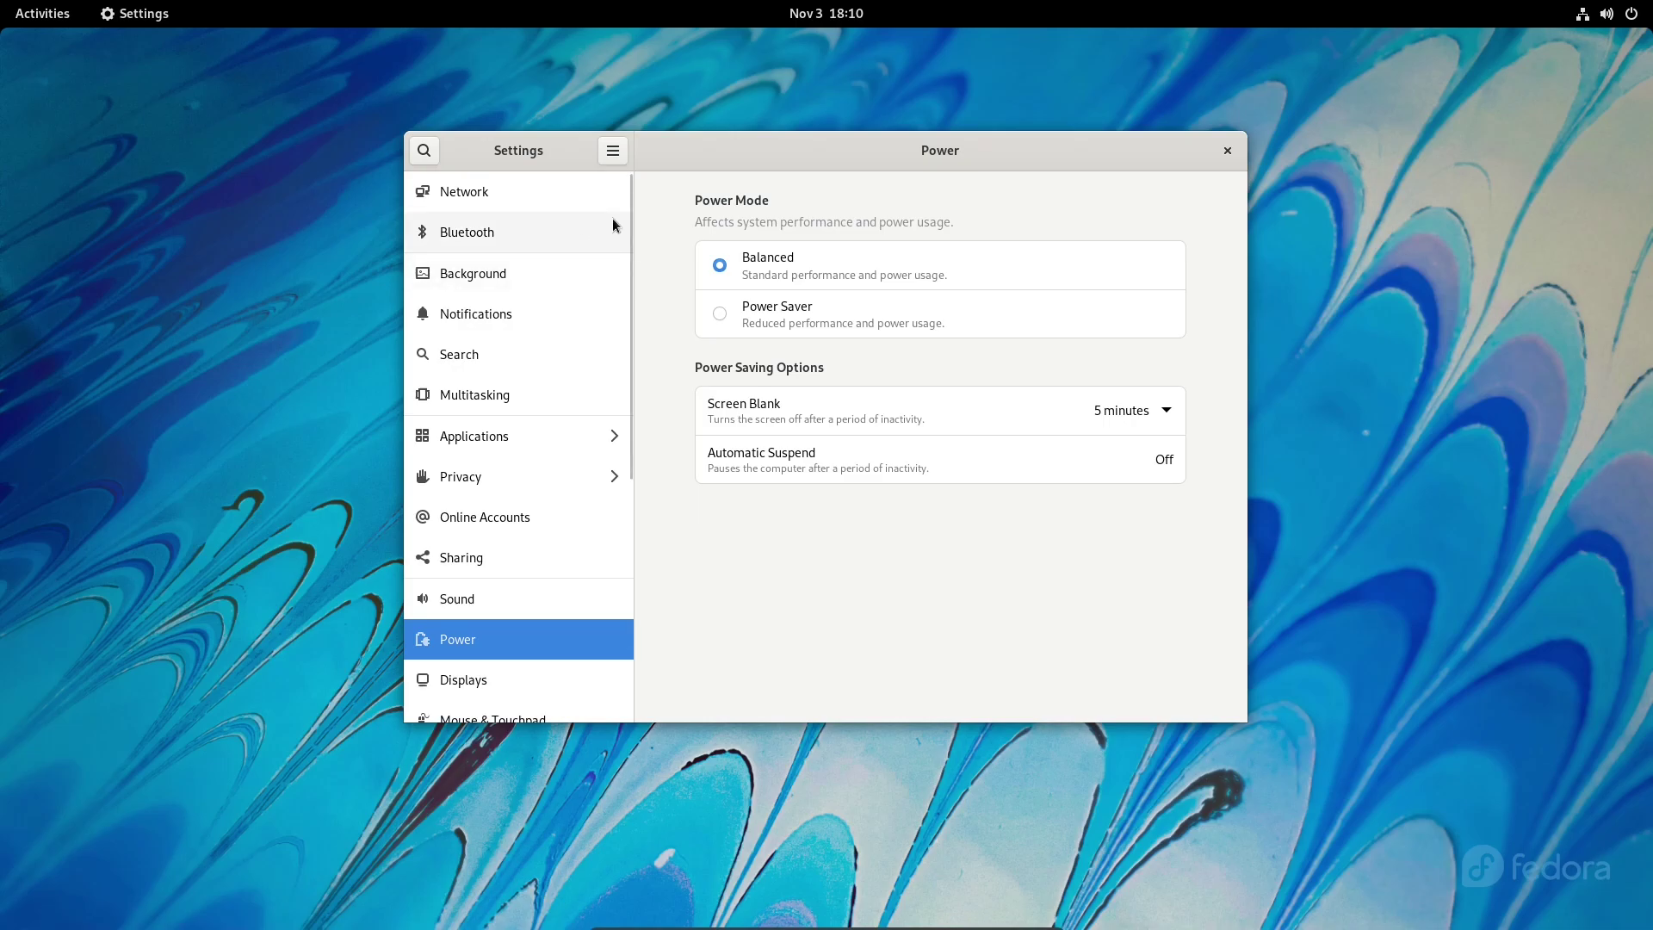
{"action": "left_click", "coordinate": [510, 198]}
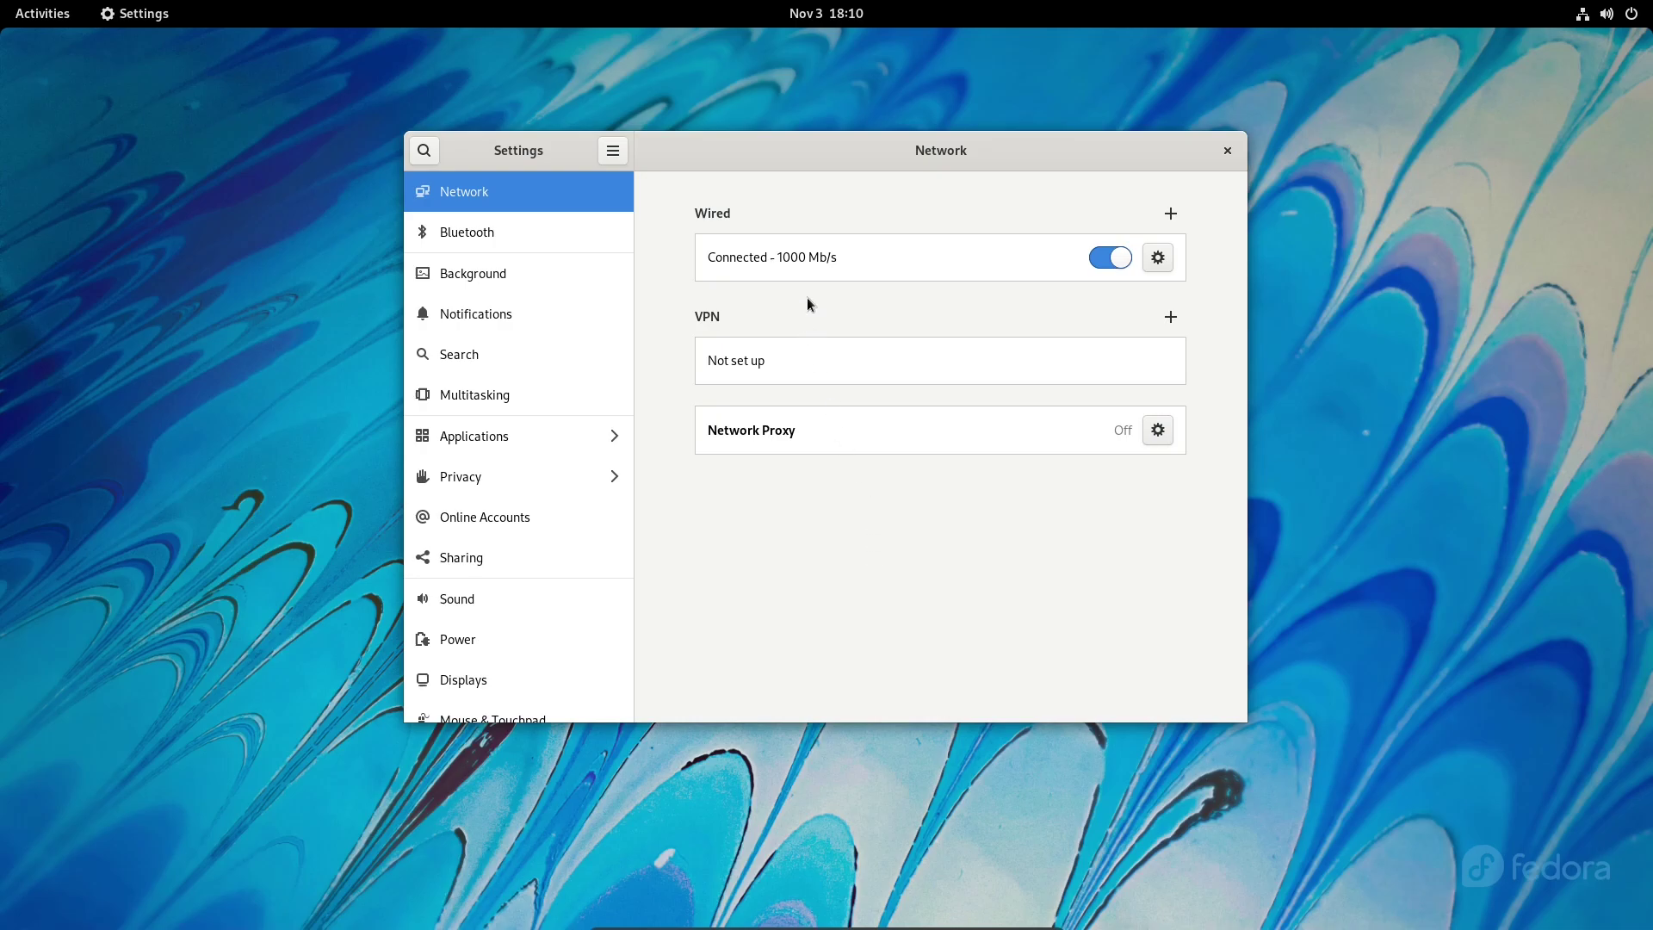
{"action": "left_click_drag", "start_coordinate": [756, 159], "coordinate": [638, 215]}
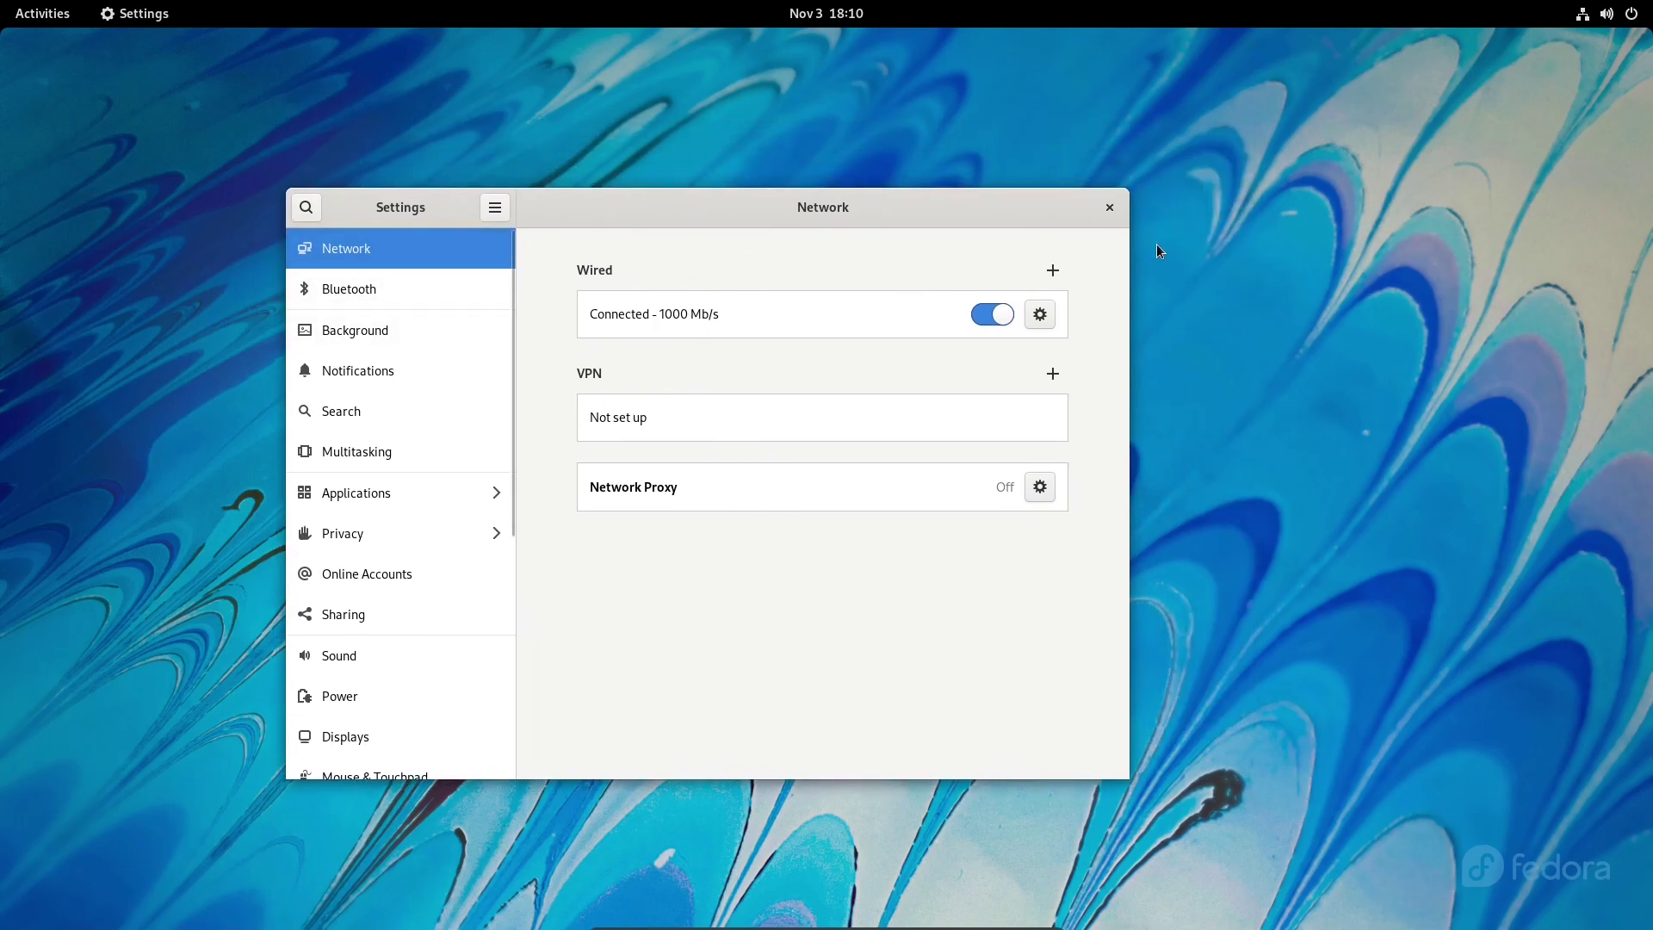
{"action": "left_click", "coordinate": [1107, 207]}
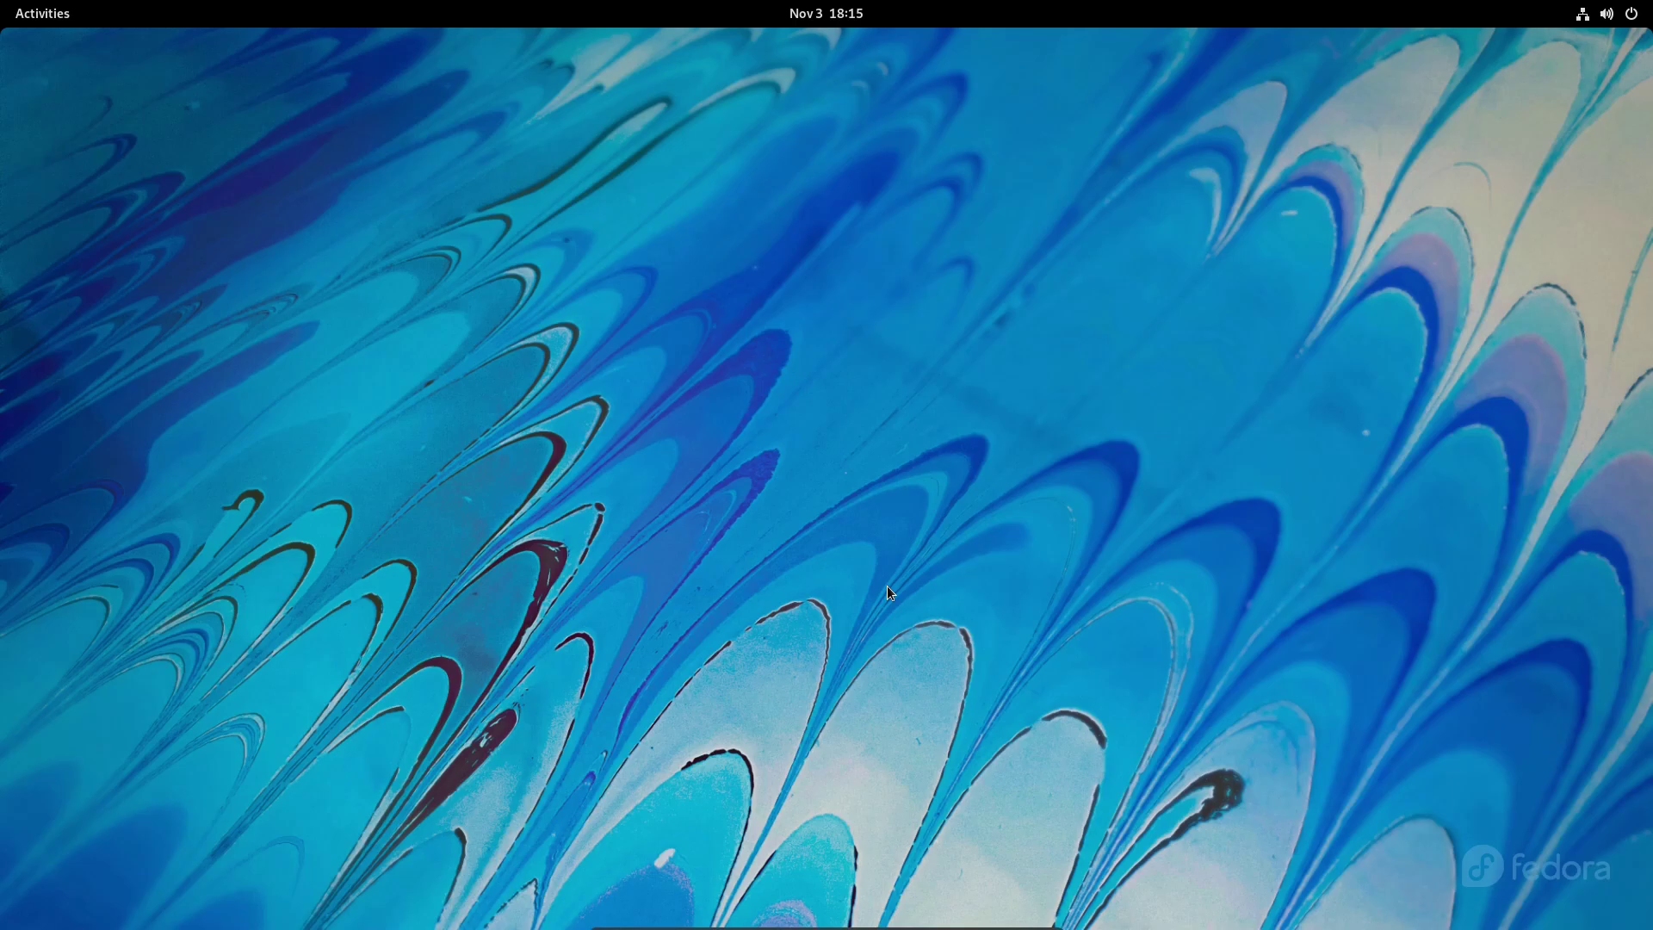
{"action": "key", "text": "super"}
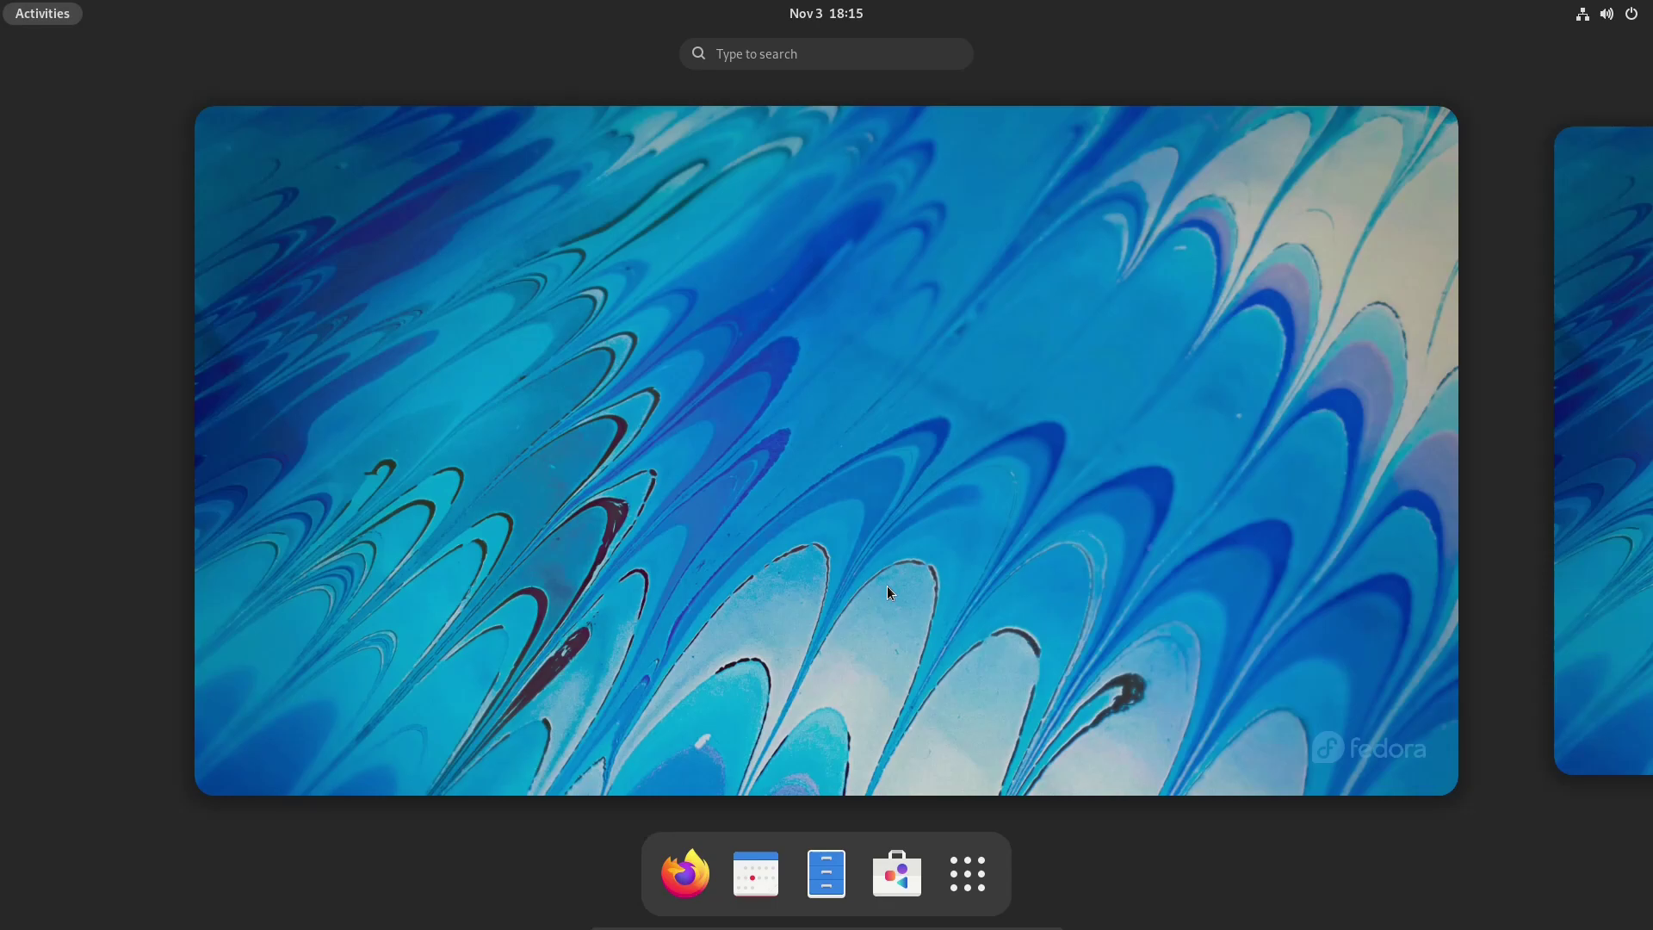
{"action": "type", "text": "sdfajklasdfjalsfd;jfsakdl"}
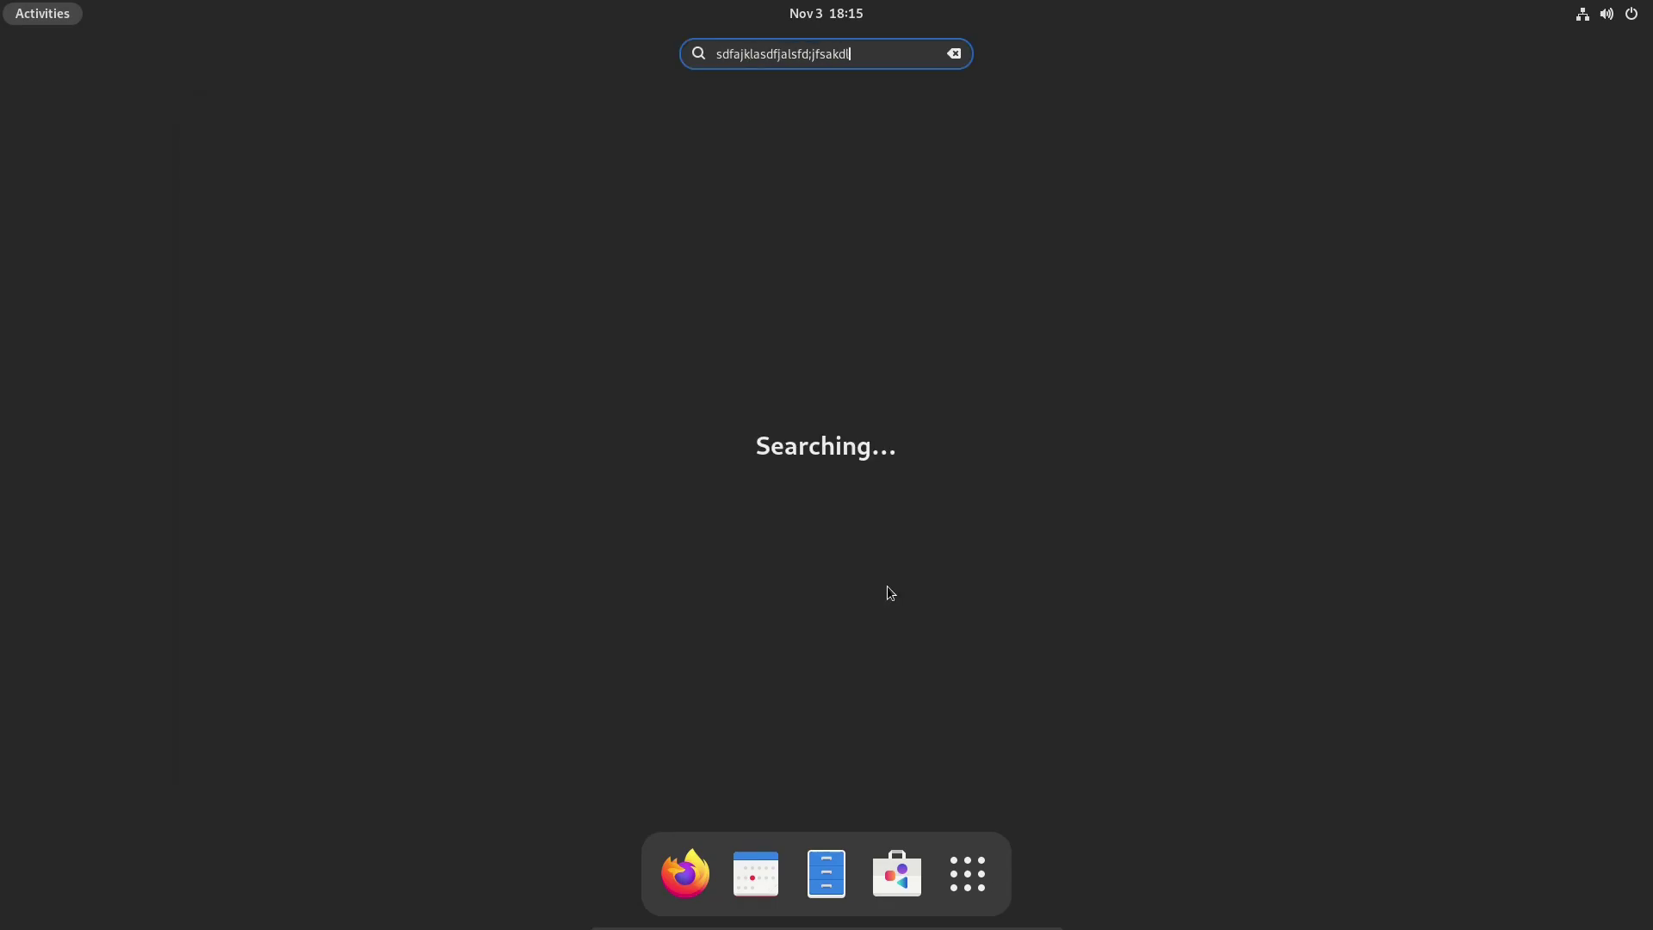
{"action": "key", "text": "BackSpace"}
{"action": "key", "text": "BackSpace"}
{"action": "key", "text": "BackSpace"}
{"action": "key", "text": "BackSpace"}
{"action": "key", "text": "BackSpace"}
{"action": "key", "text": "BackSpace"}
{"action": "key", "text": "BackSpace"}
{"action": "key", "text": "BackSpace"}
{"action": "key", "text": "BackSpace"}
{"action": "key", "text": "BackSpace"}
{"action": "key", "text": "BackSpace"}
{"action": "key", "text": "BackSpace"}
{"action": "key", "text": "BackSpace"}
{"action": "key", "text": "BackSpace"}
{"action": "key", "text": "BackSpace"}
{"action": "key", "text": "BackSpace"}
{"action": "key", "text": "BackSpace"}
{"action": "key", "text": "BackSpace"}
{"action": "key", "text": "BackSpace"}
{"action": "key", "text": "BackSpace"}
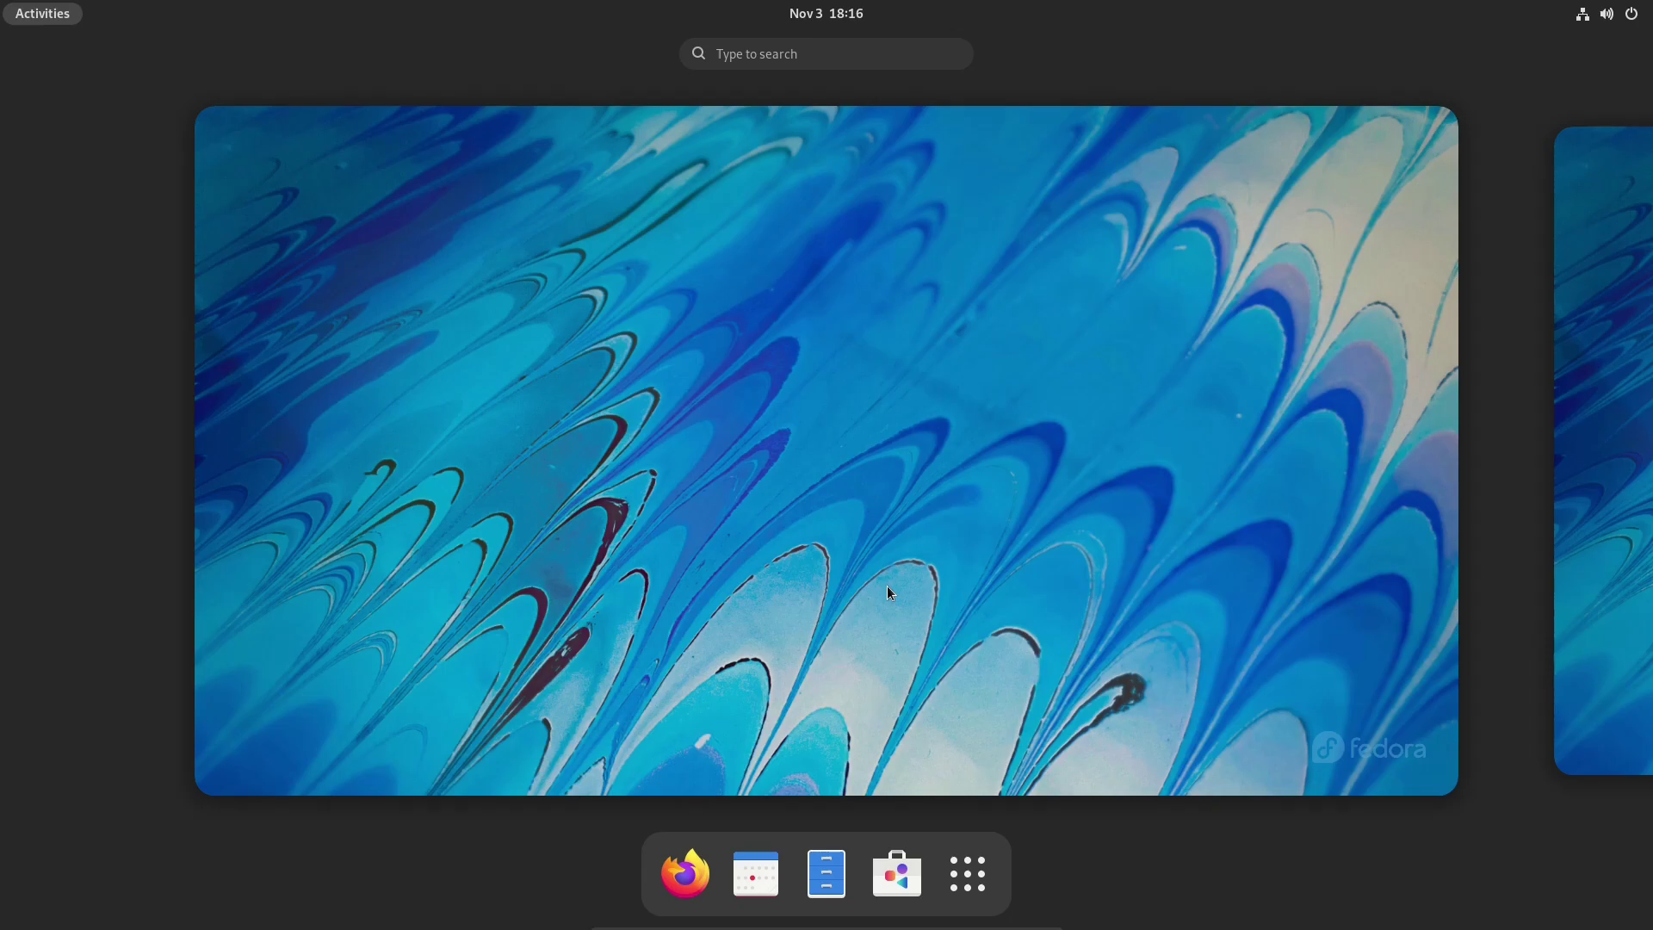
{"action": "type", "text": "settin"}
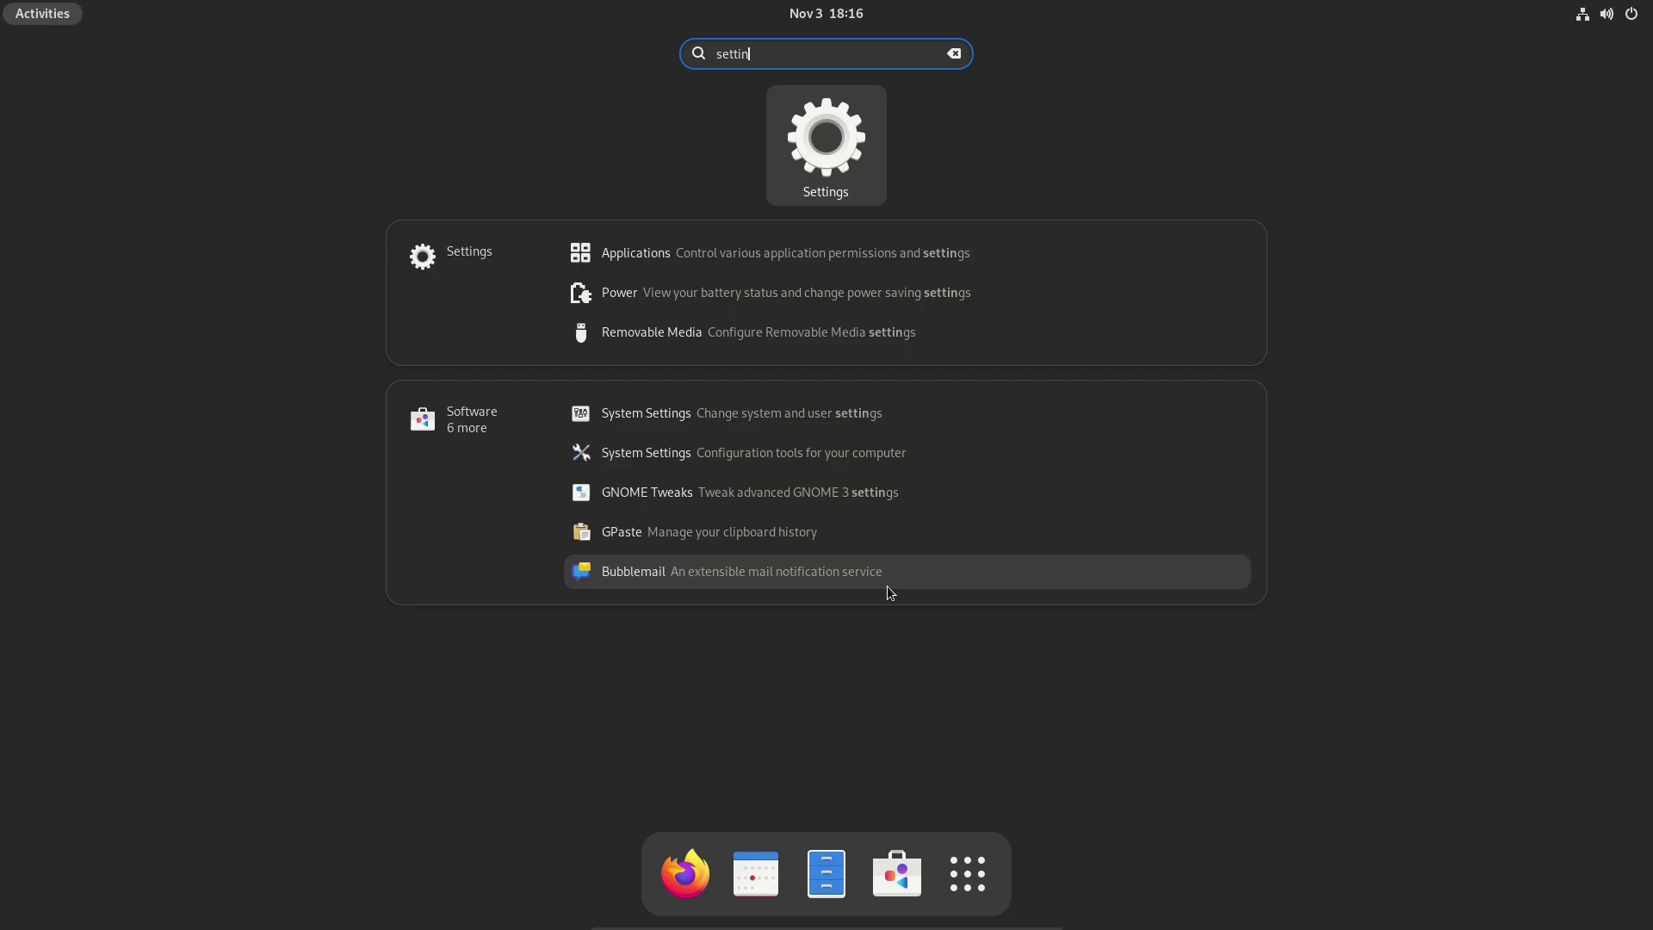
{"action": "key", "text": "Return"}
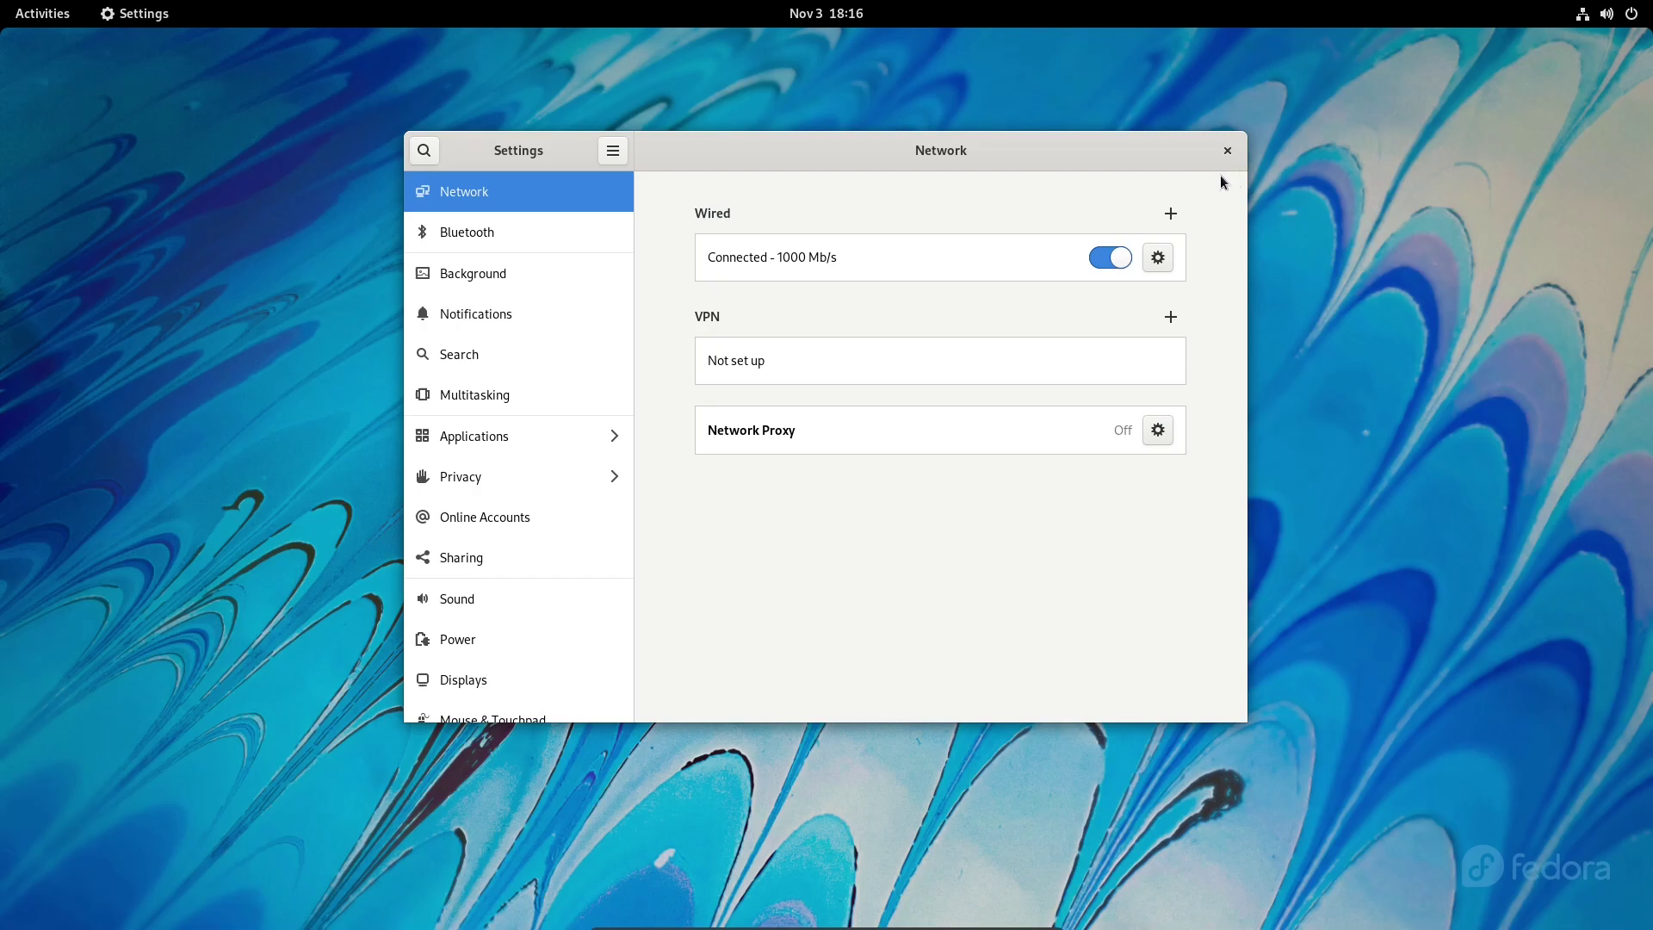
{"action": "left_click", "coordinate": [1228, 151]}
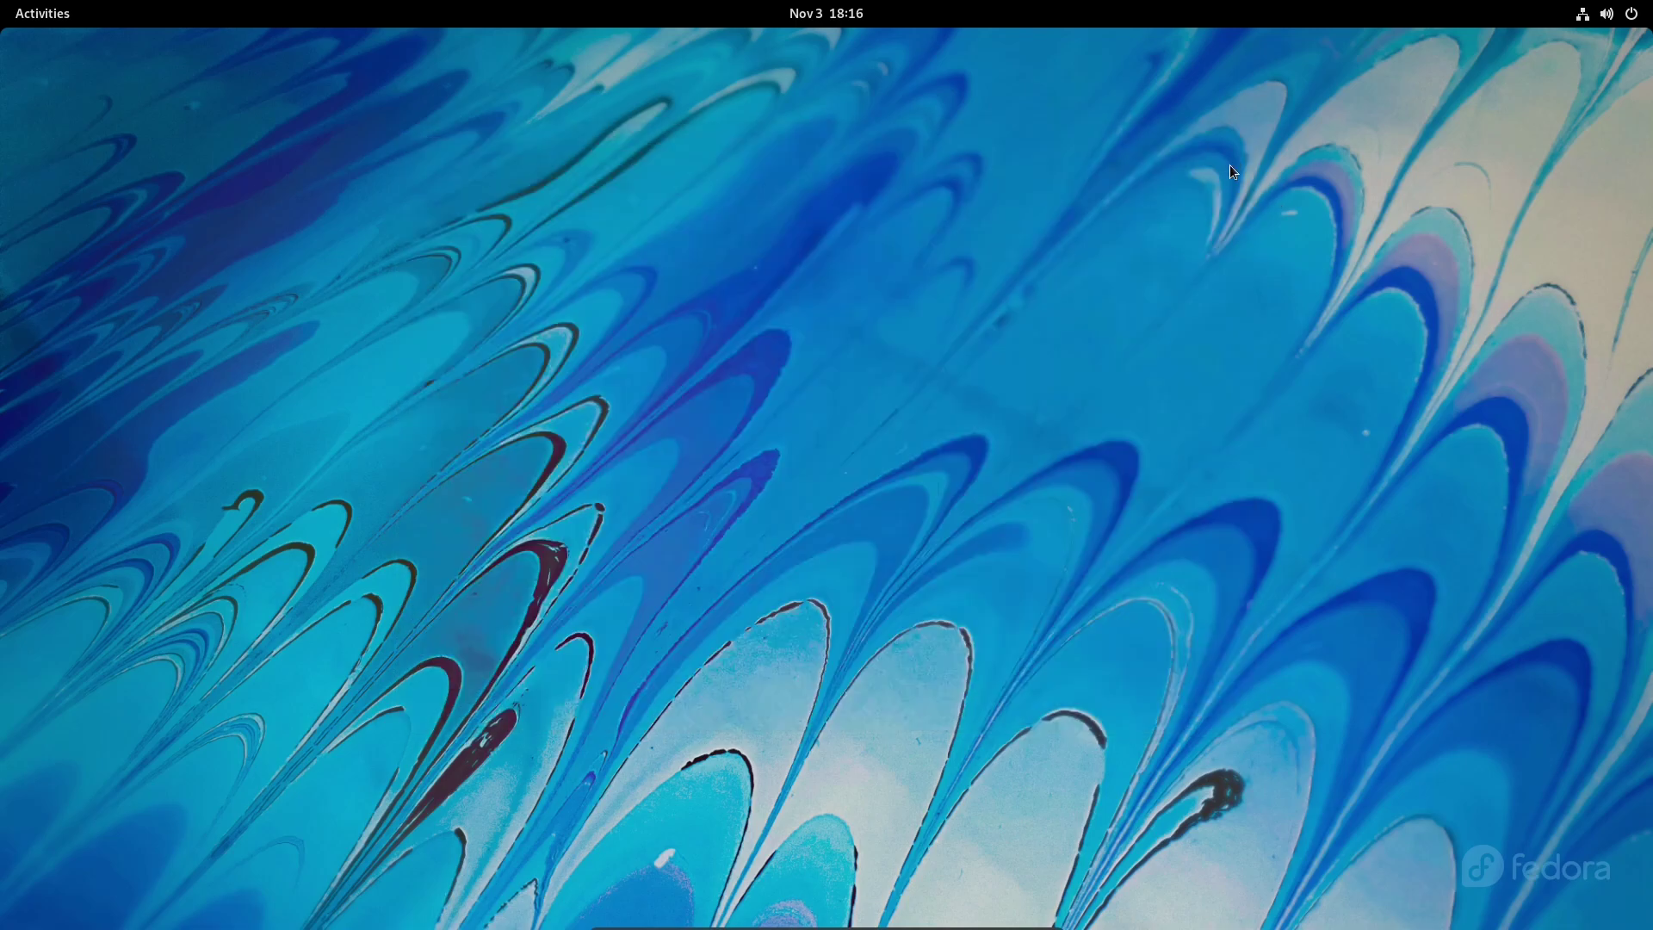
Step: Launch Software by searching 'soft' and choose Browse Software on its welcome screen
{"action": "key", "text": "super"}
{"action": "type", "text": "soft"}
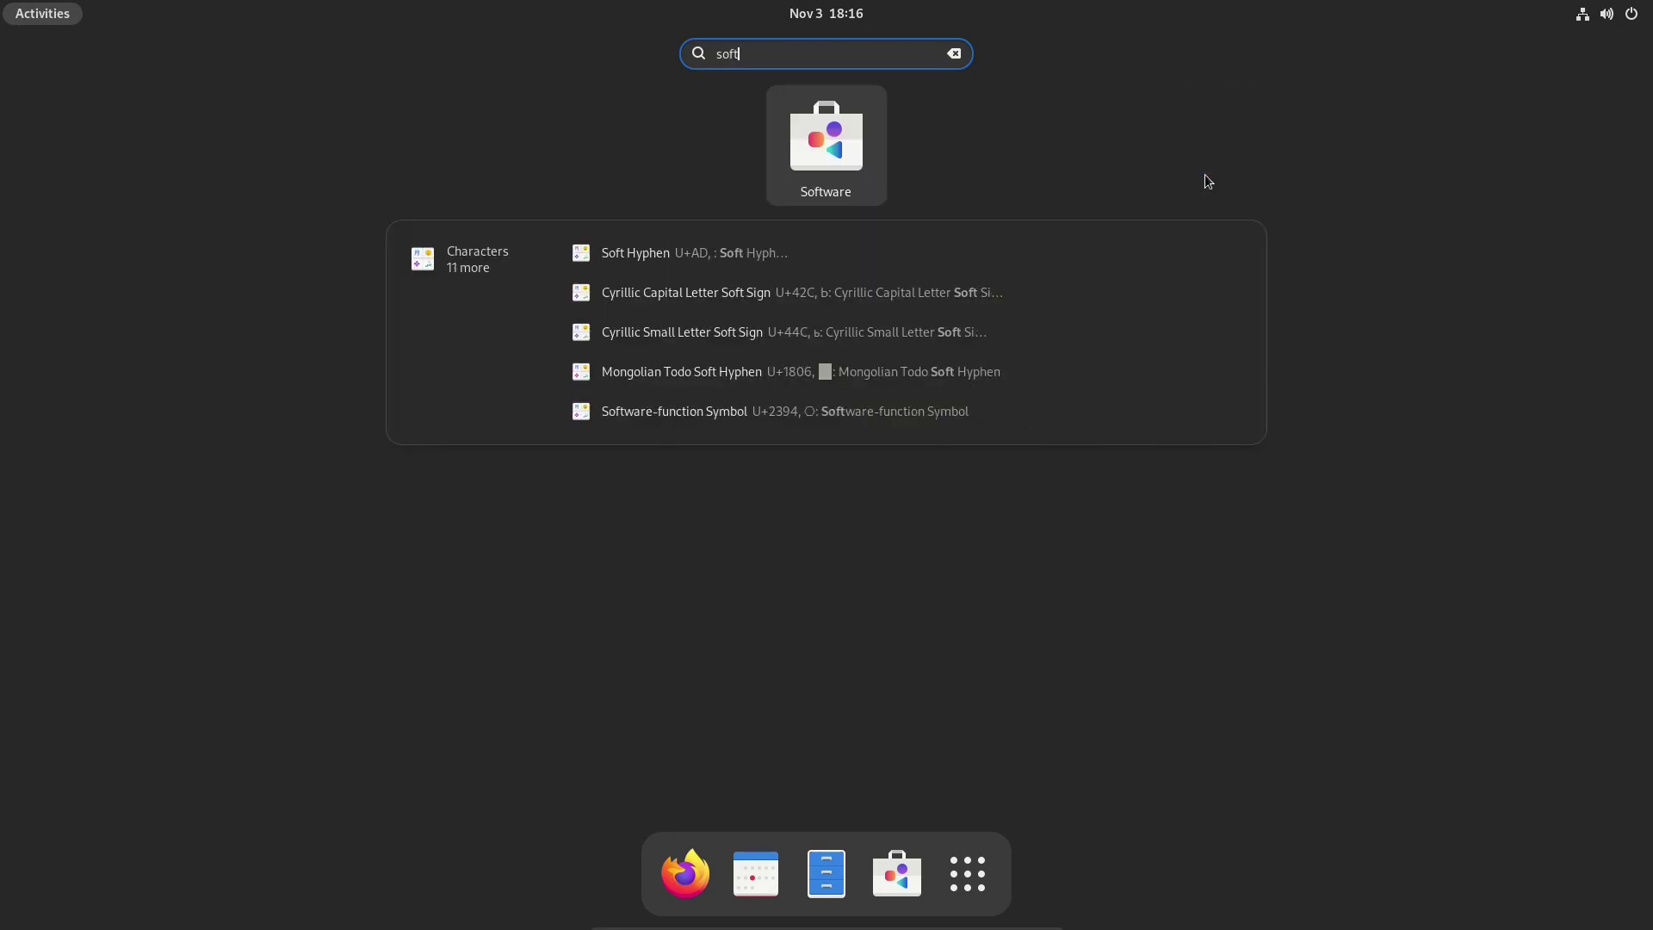
{"action": "key", "text": "Return"}
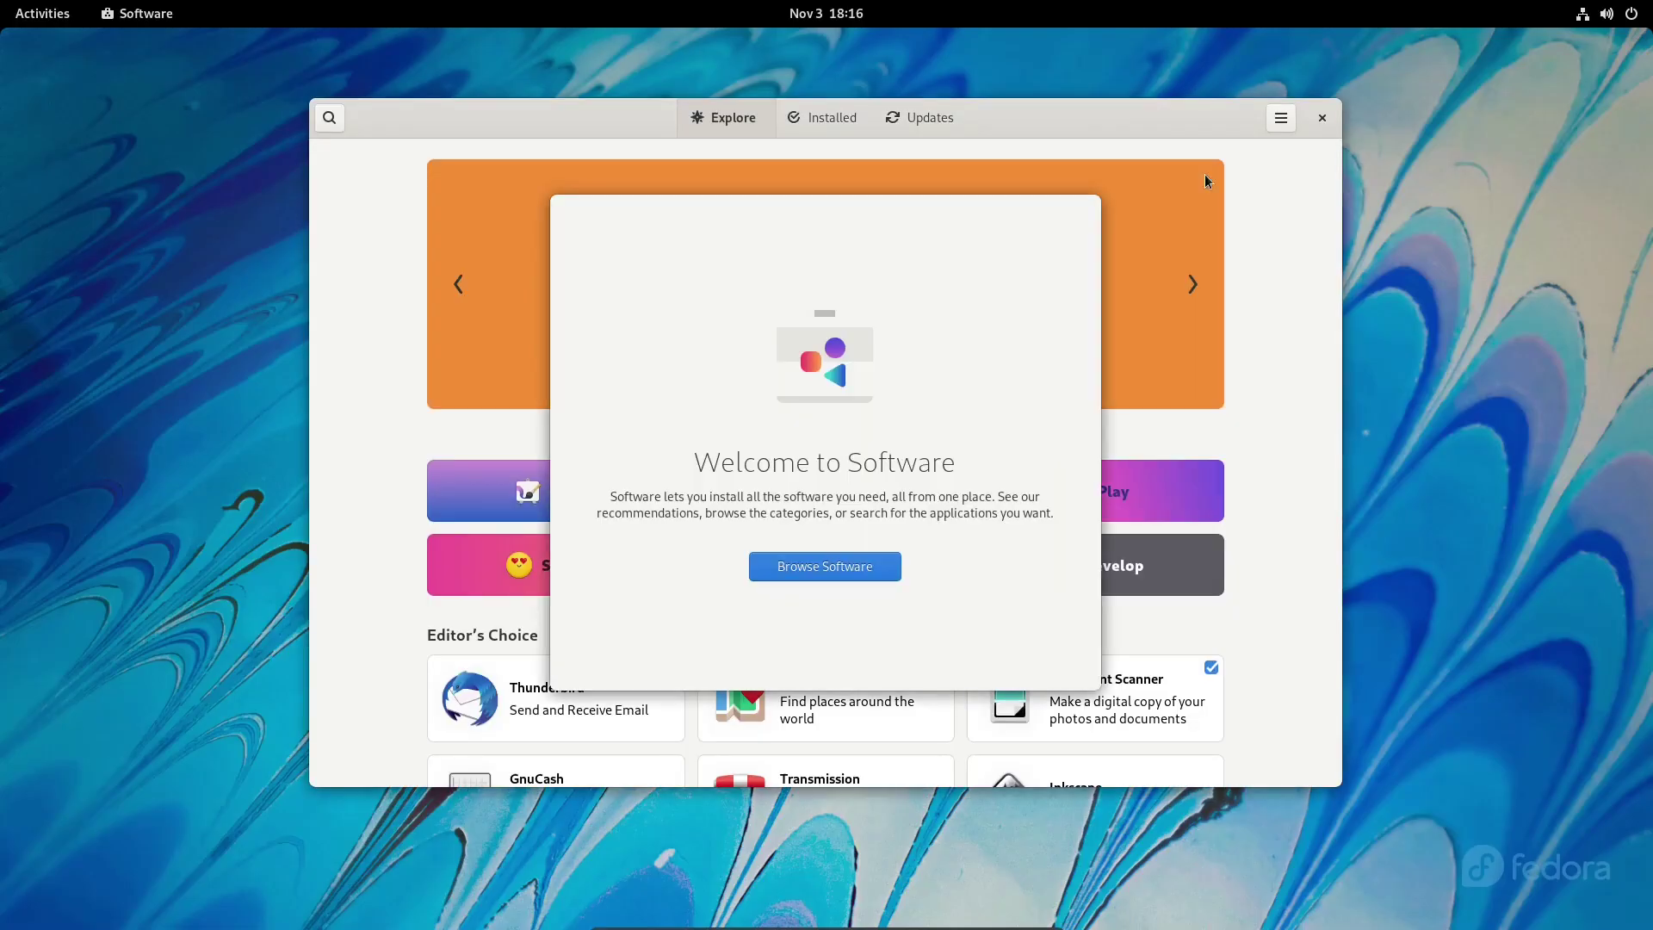
{"action": "left_click", "coordinate": [835, 567]}
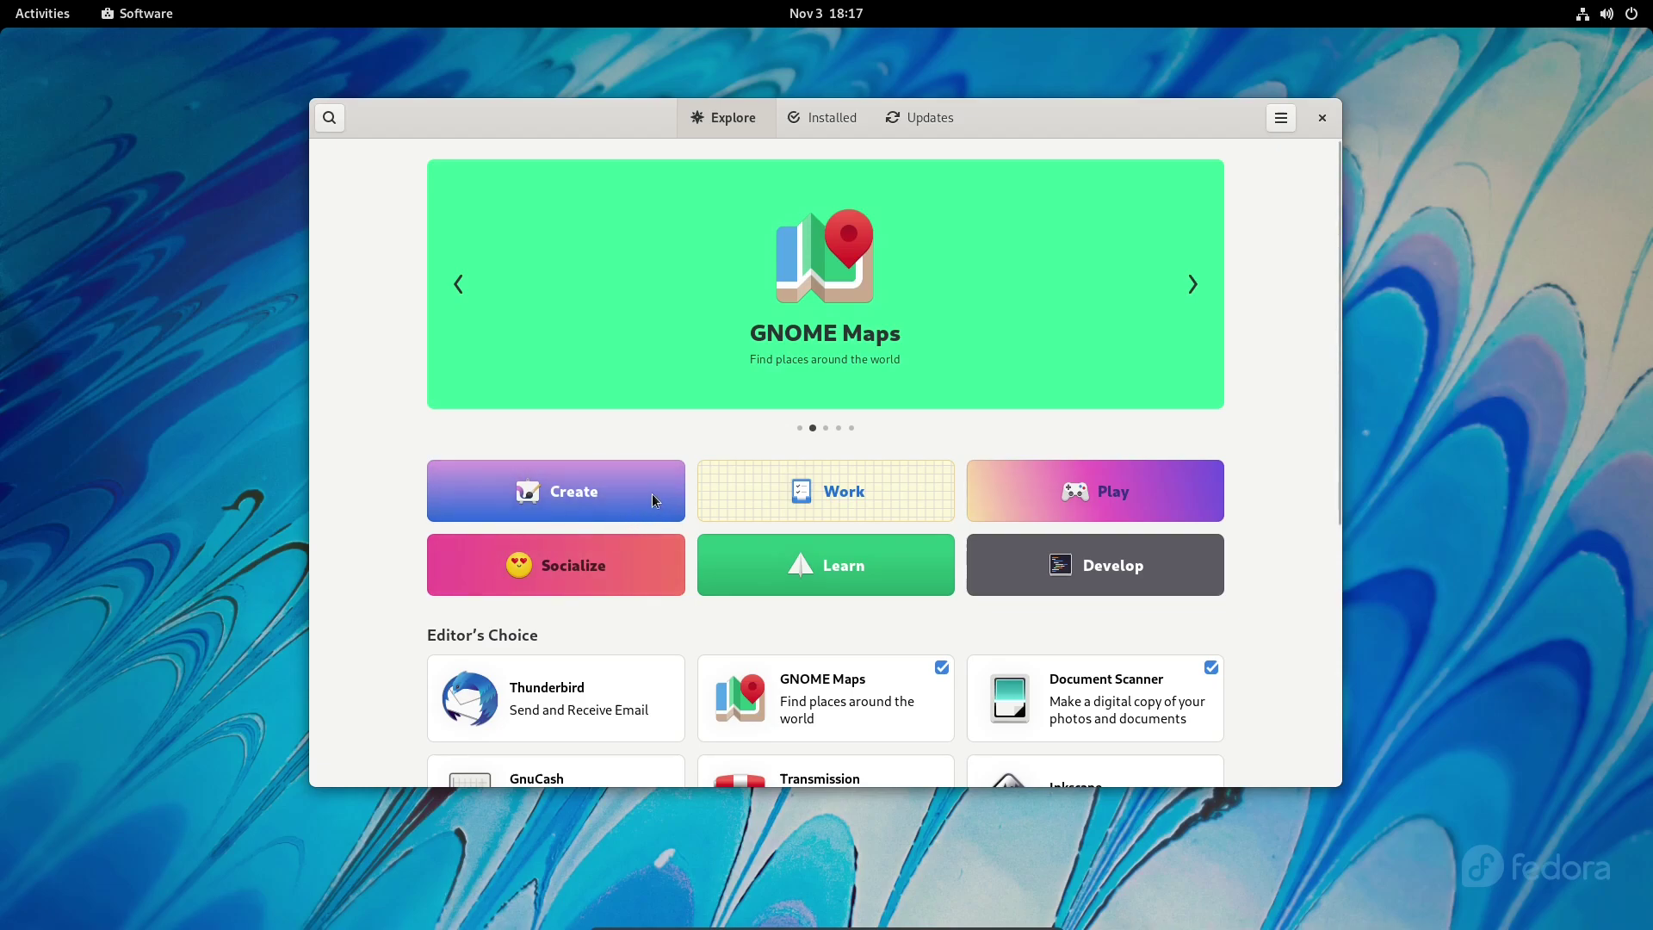
Step: Browse the Create category's apps, then the Work category, returning to Explore after each
{"action": "left_click", "coordinate": [654, 498]}
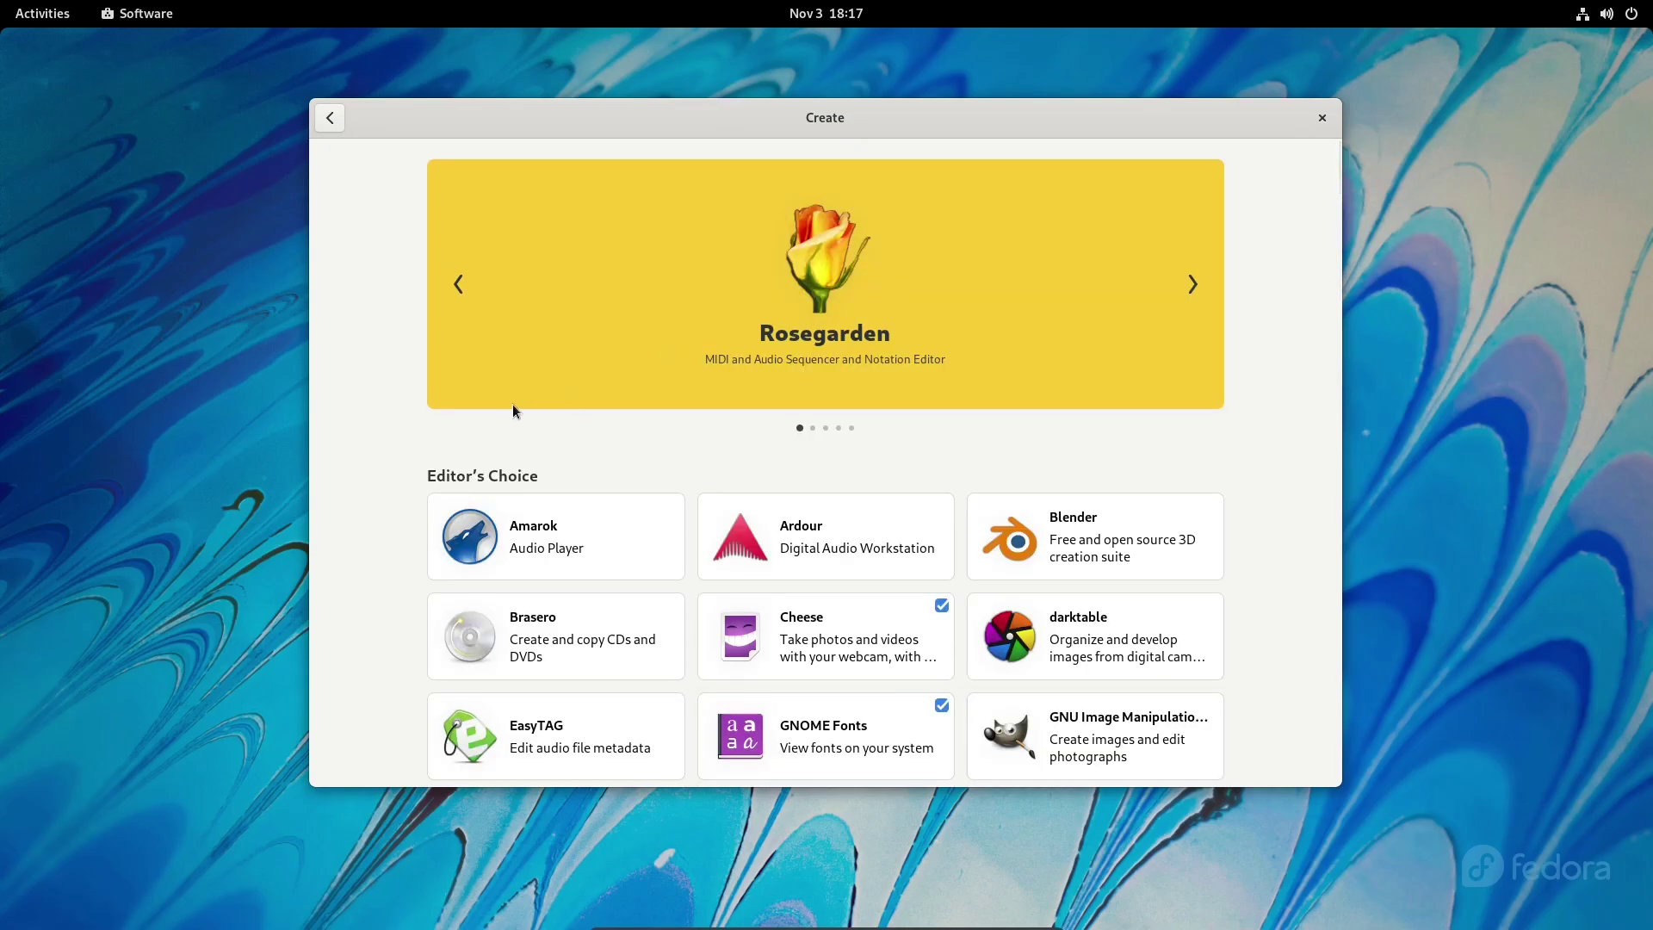
{"action": "scroll", "coordinate": [1104, 529], "scroll_direction": "down", "scroll_amount": 1}
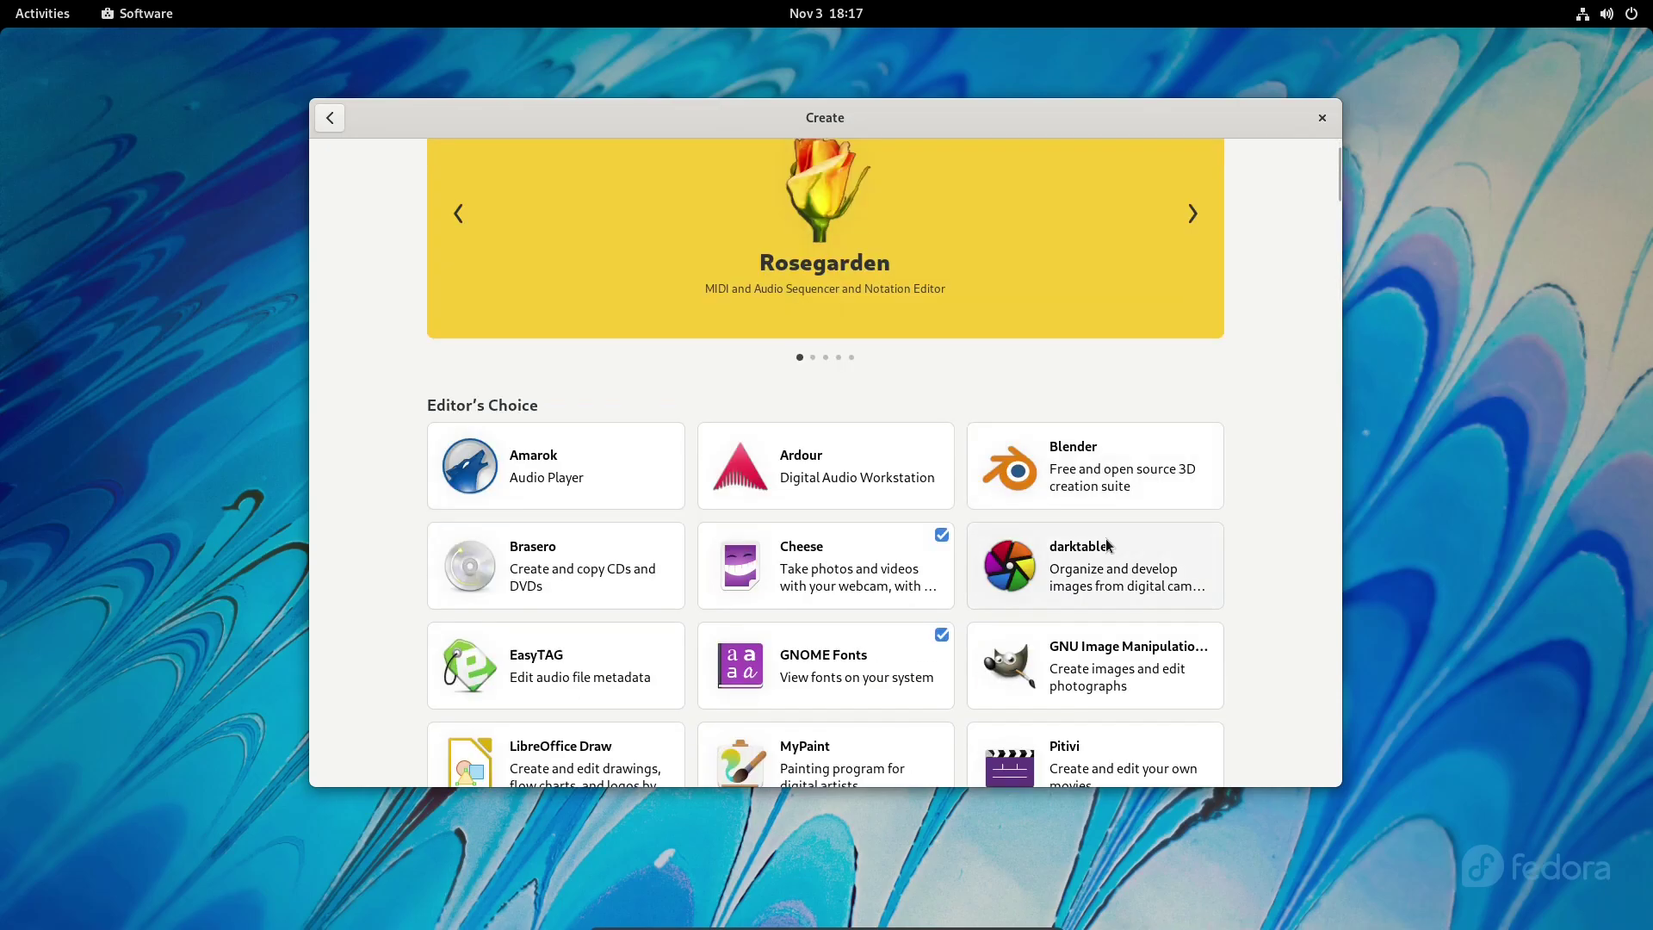
{"action": "scroll", "coordinate": [1130, 668], "scroll_direction": "down", "scroll_amount": 1}
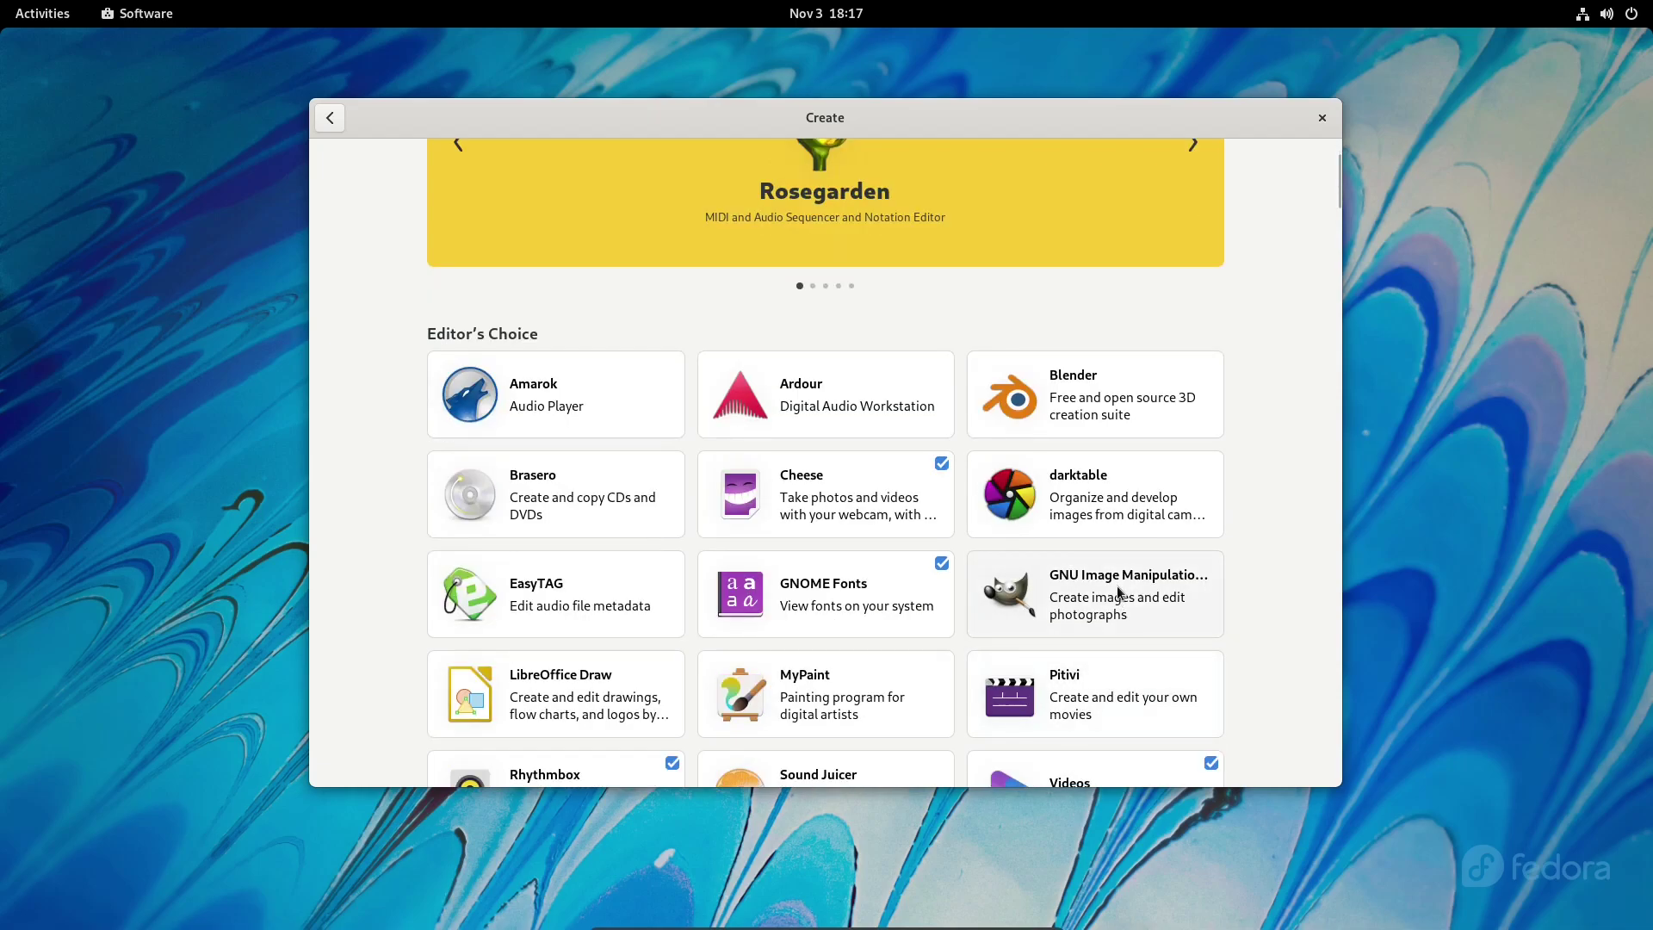
{"action": "scroll", "coordinate": [1131, 598], "scroll_direction": "down", "scroll_amount": 1}
{"action": "scroll", "coordinate": [1145, 525], "scroll_direction": "down", "scroll_amount": 2}
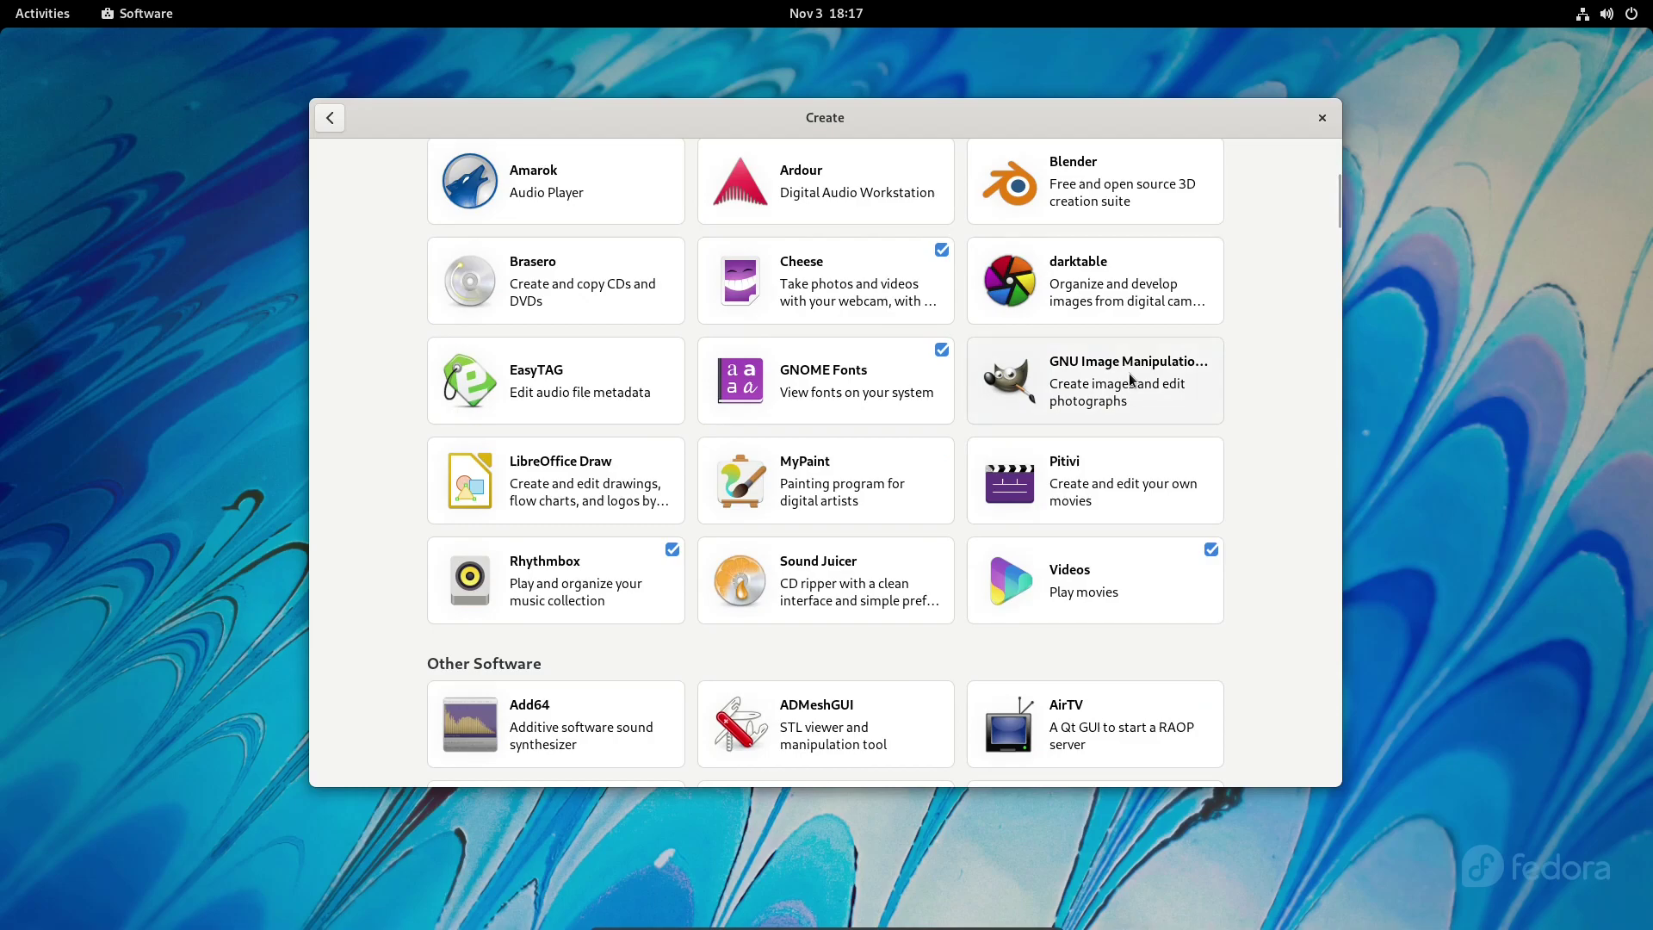
{"action": "left_click", "coordinate": [340, 119]}
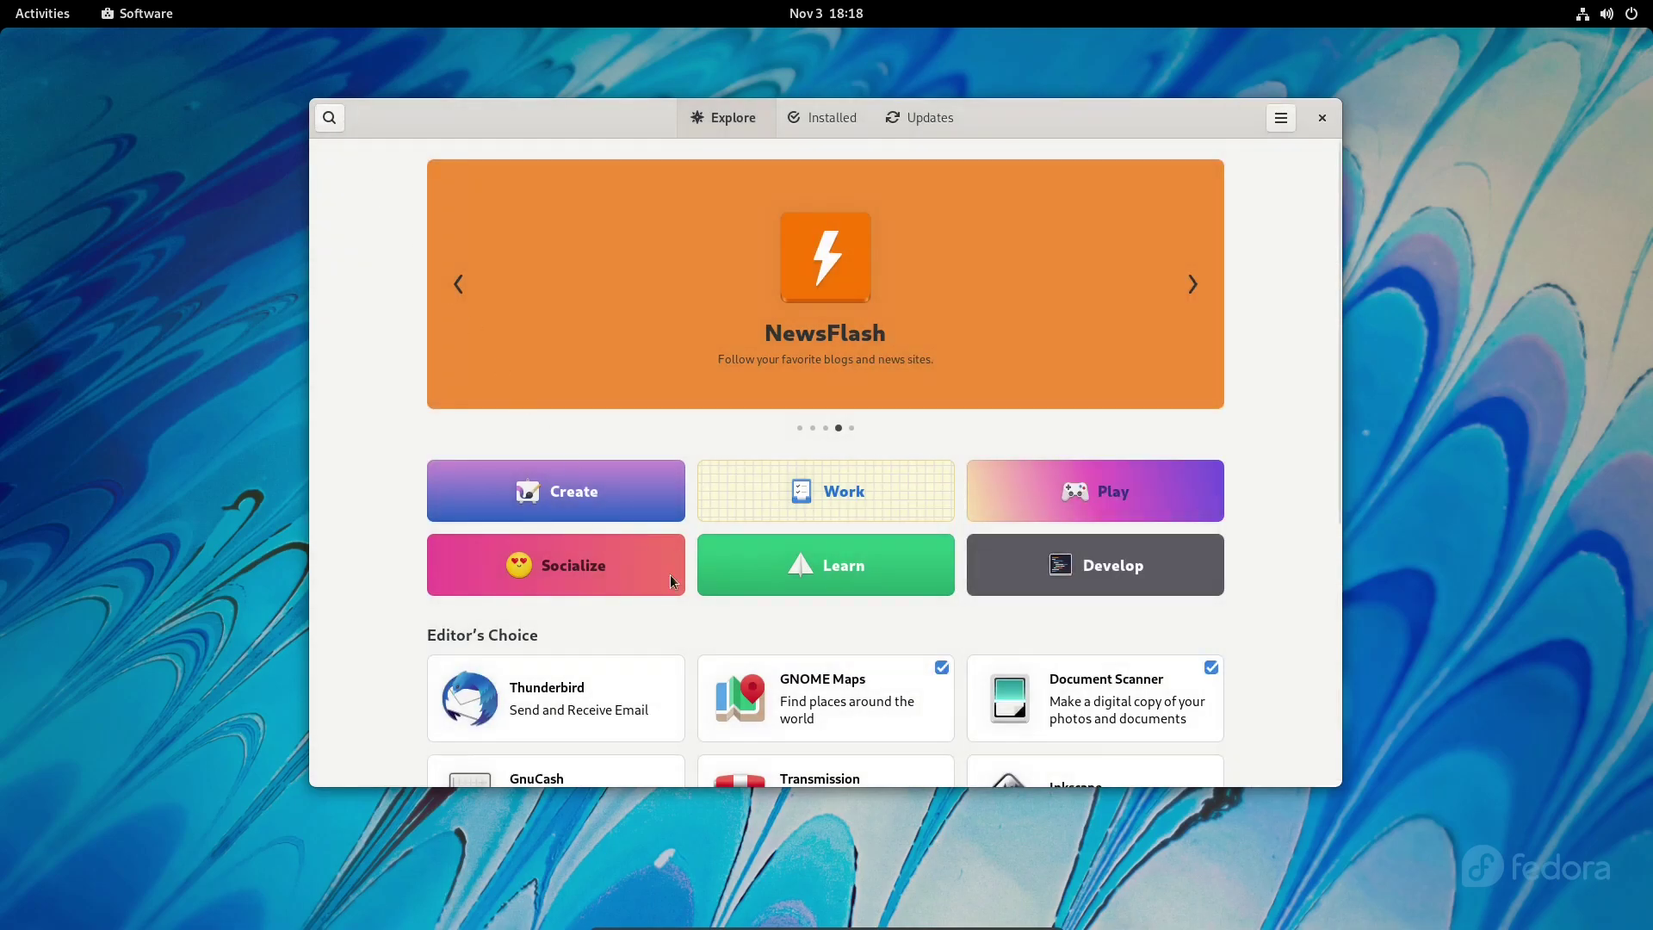
{"action": "left_click", "coordinate": [780, 494]}
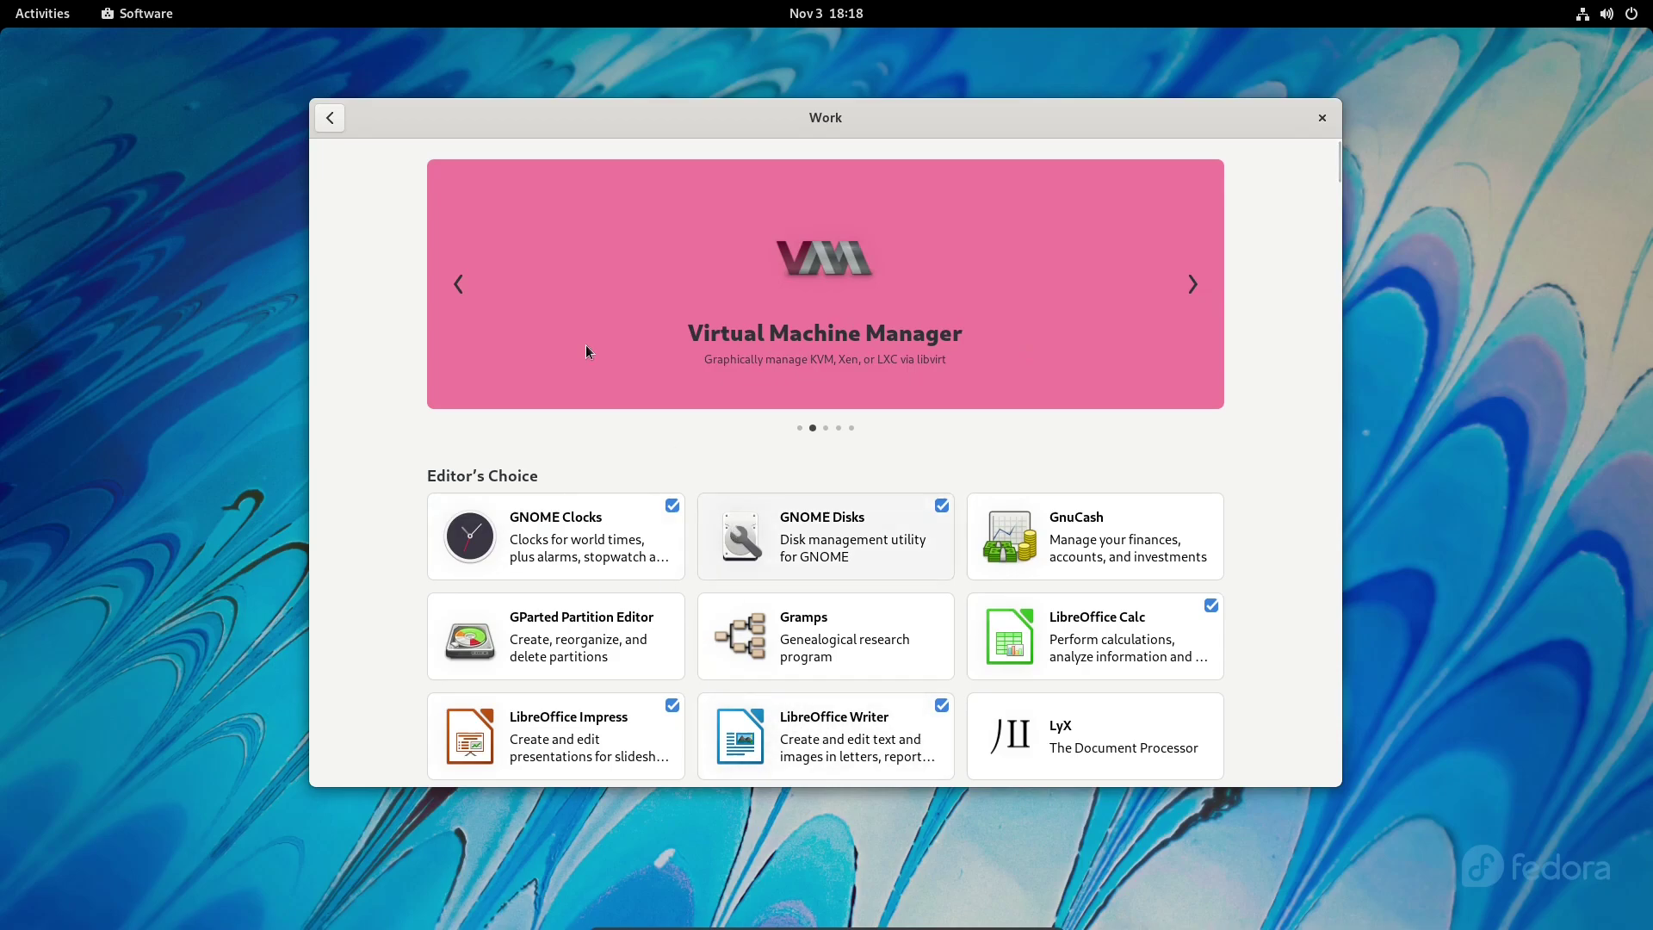
{"action": "left_click", "coordinate": [331, 119]}
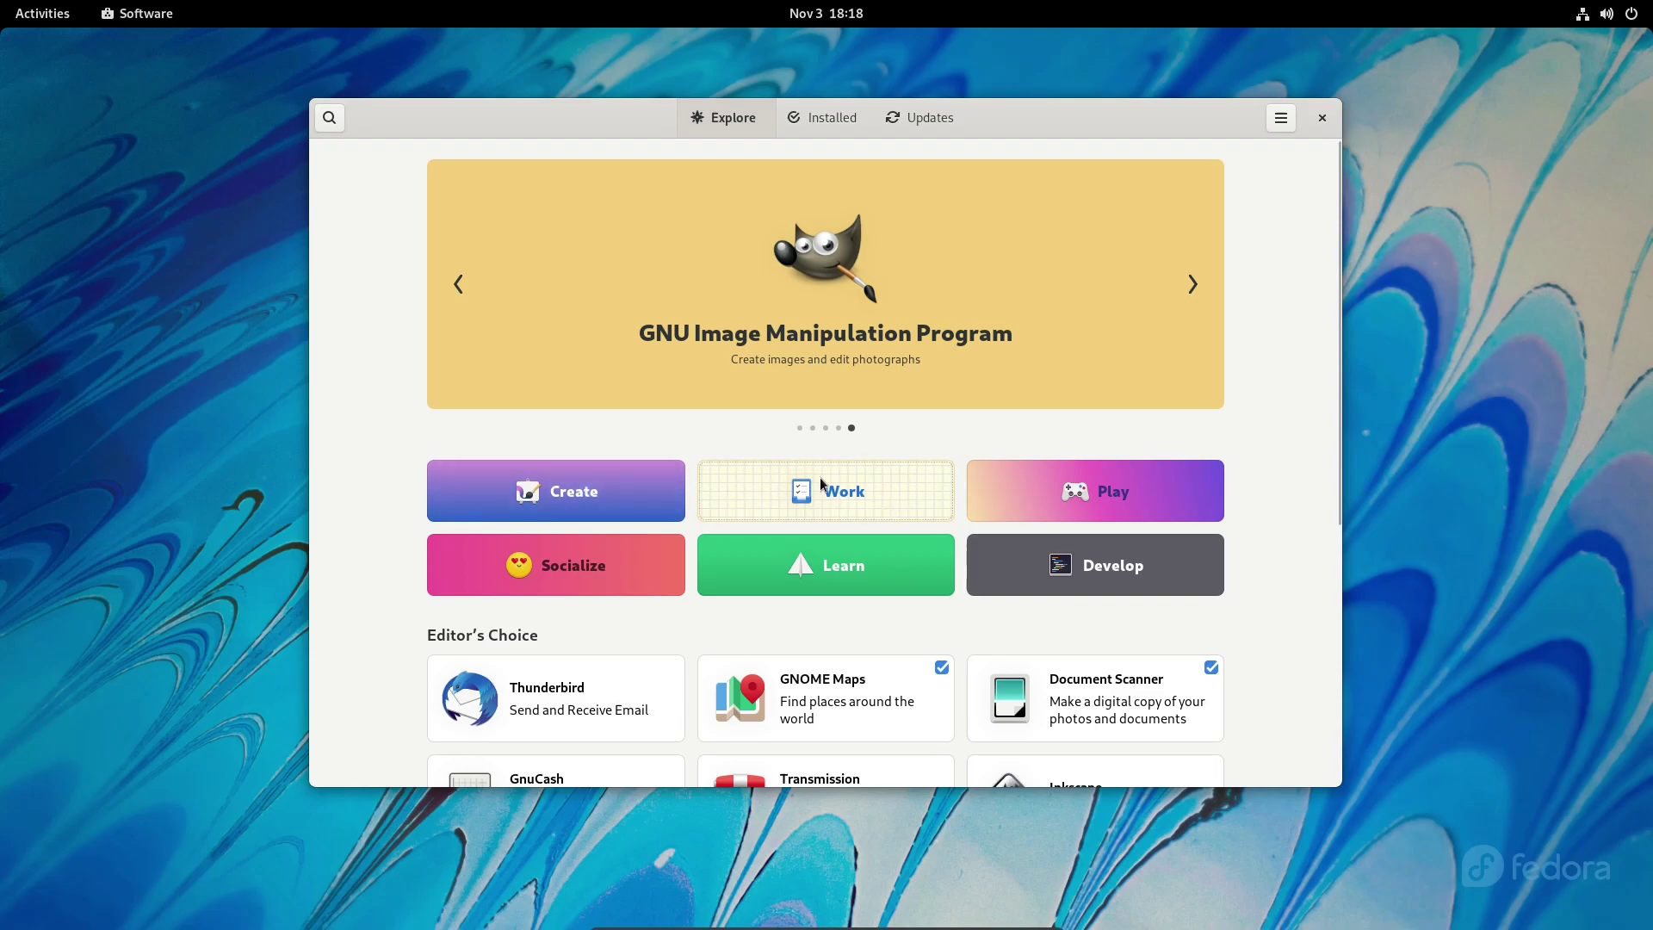
Step: Open the Develop category, scroll through its apps, and go back to Explore
{"action": "left_click", "coordinate": [1086, 568]}
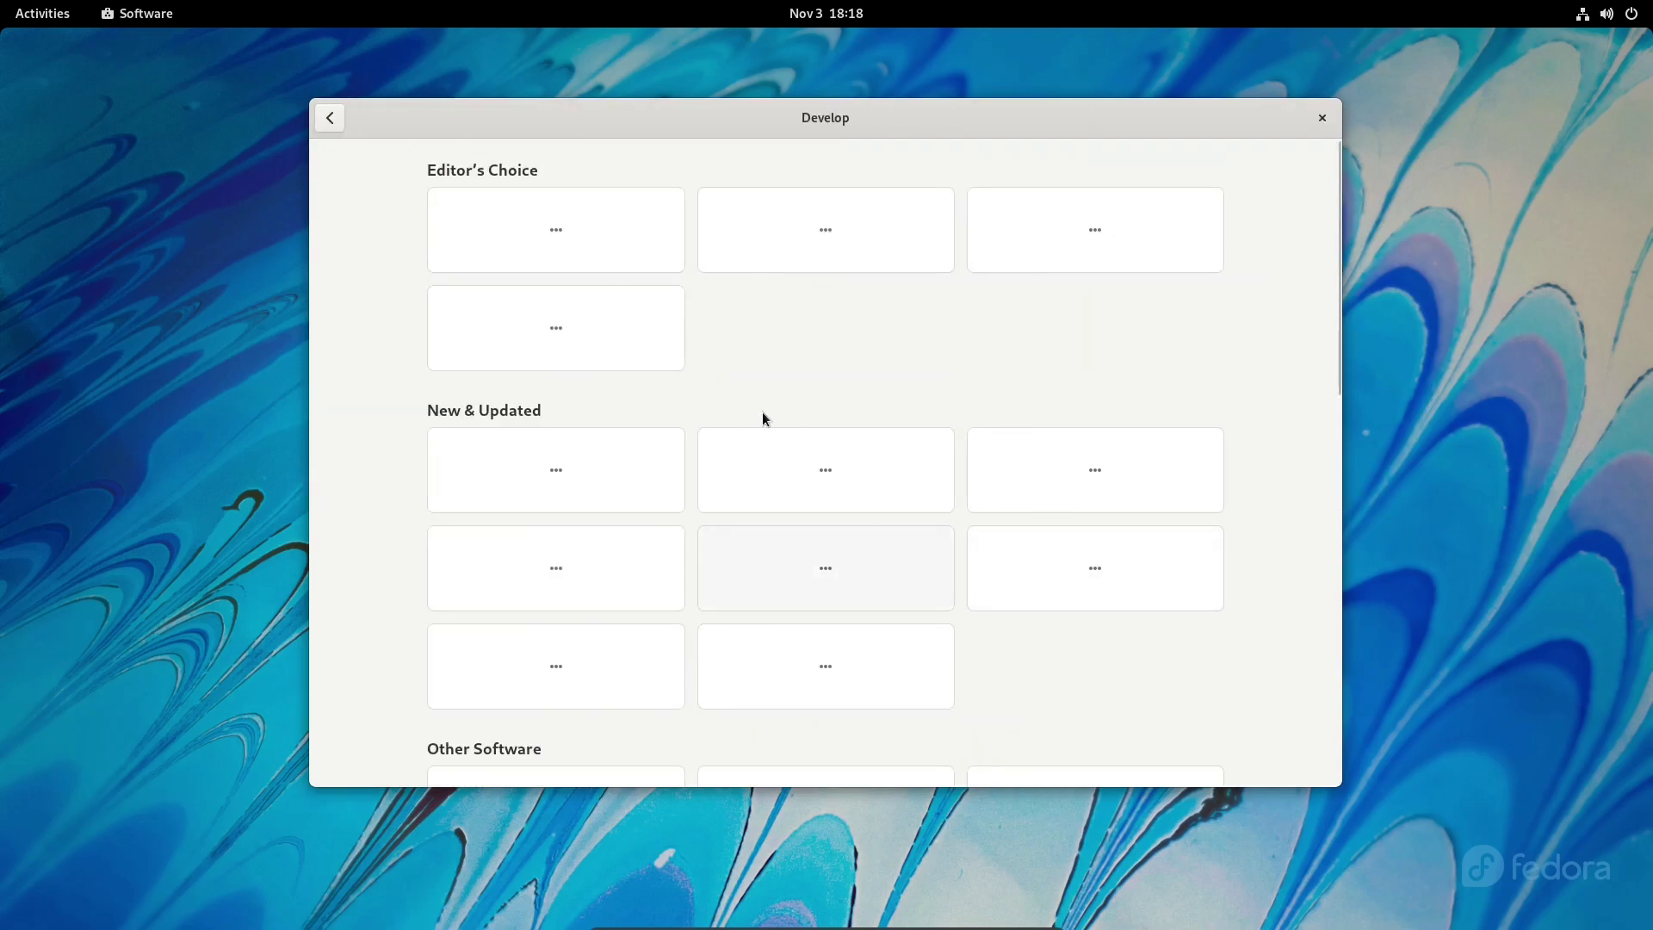
{"action": "scroll", "coordinate": [592, 488], "scroll_direction": "down", "scroll_amount": 3}
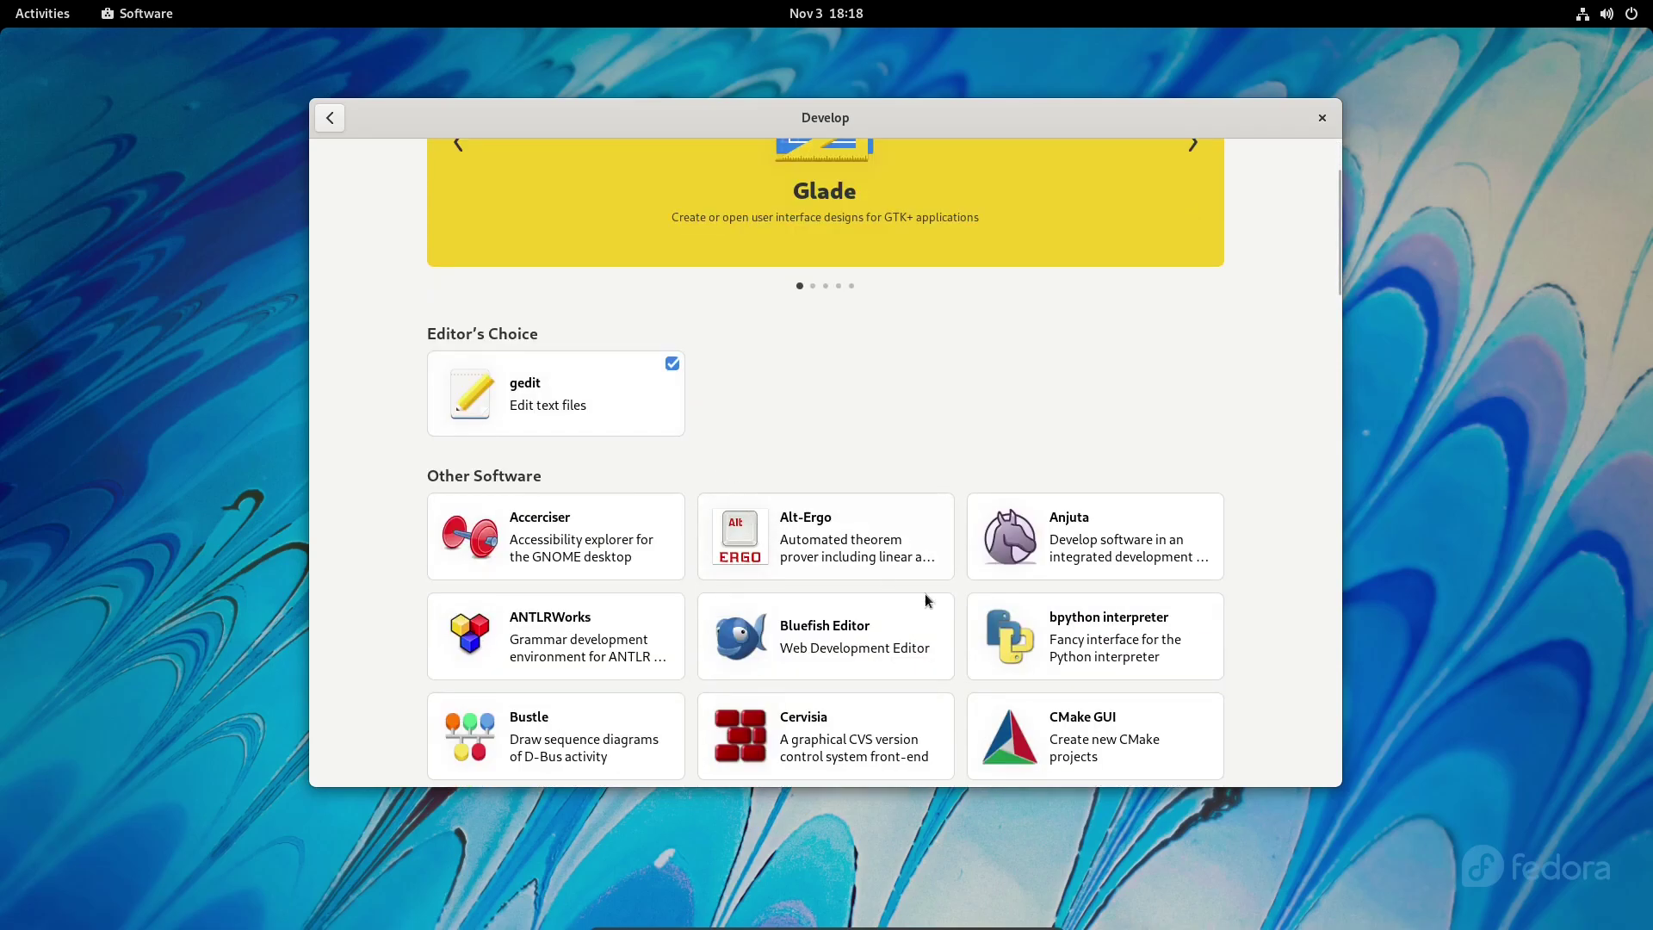
{"action": "scroll", "coordinate": [1076, 644], "scroll_direction": "down", "scroll_amount": 2}
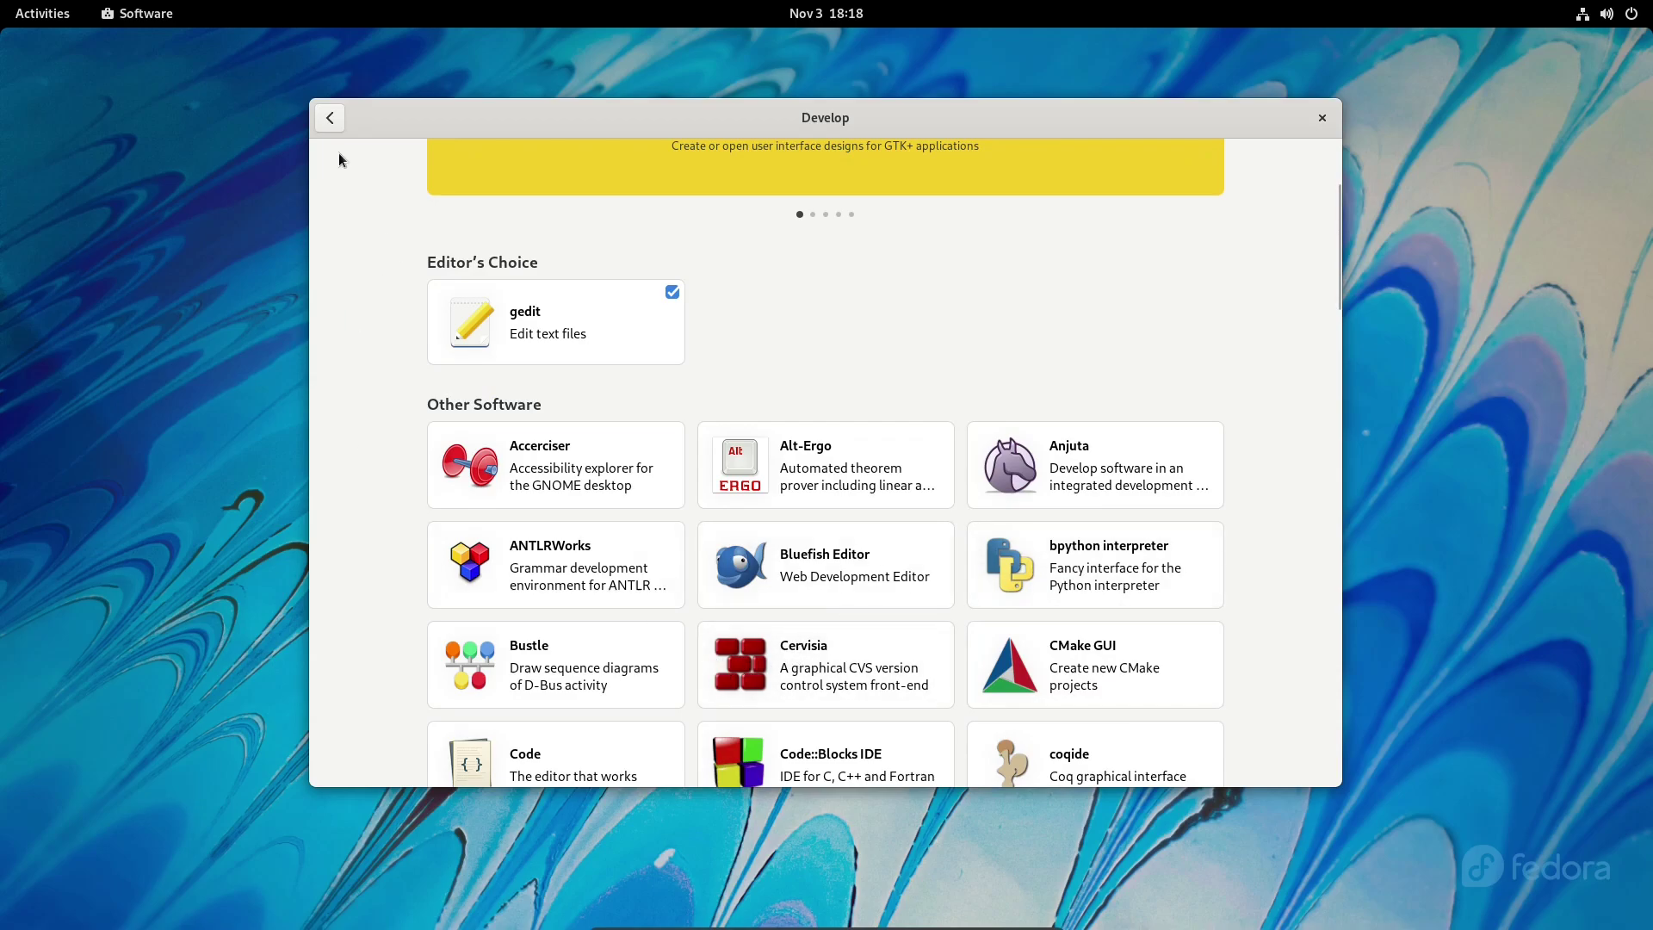
{"action": "left_click", "coordinate": [330, 124]}
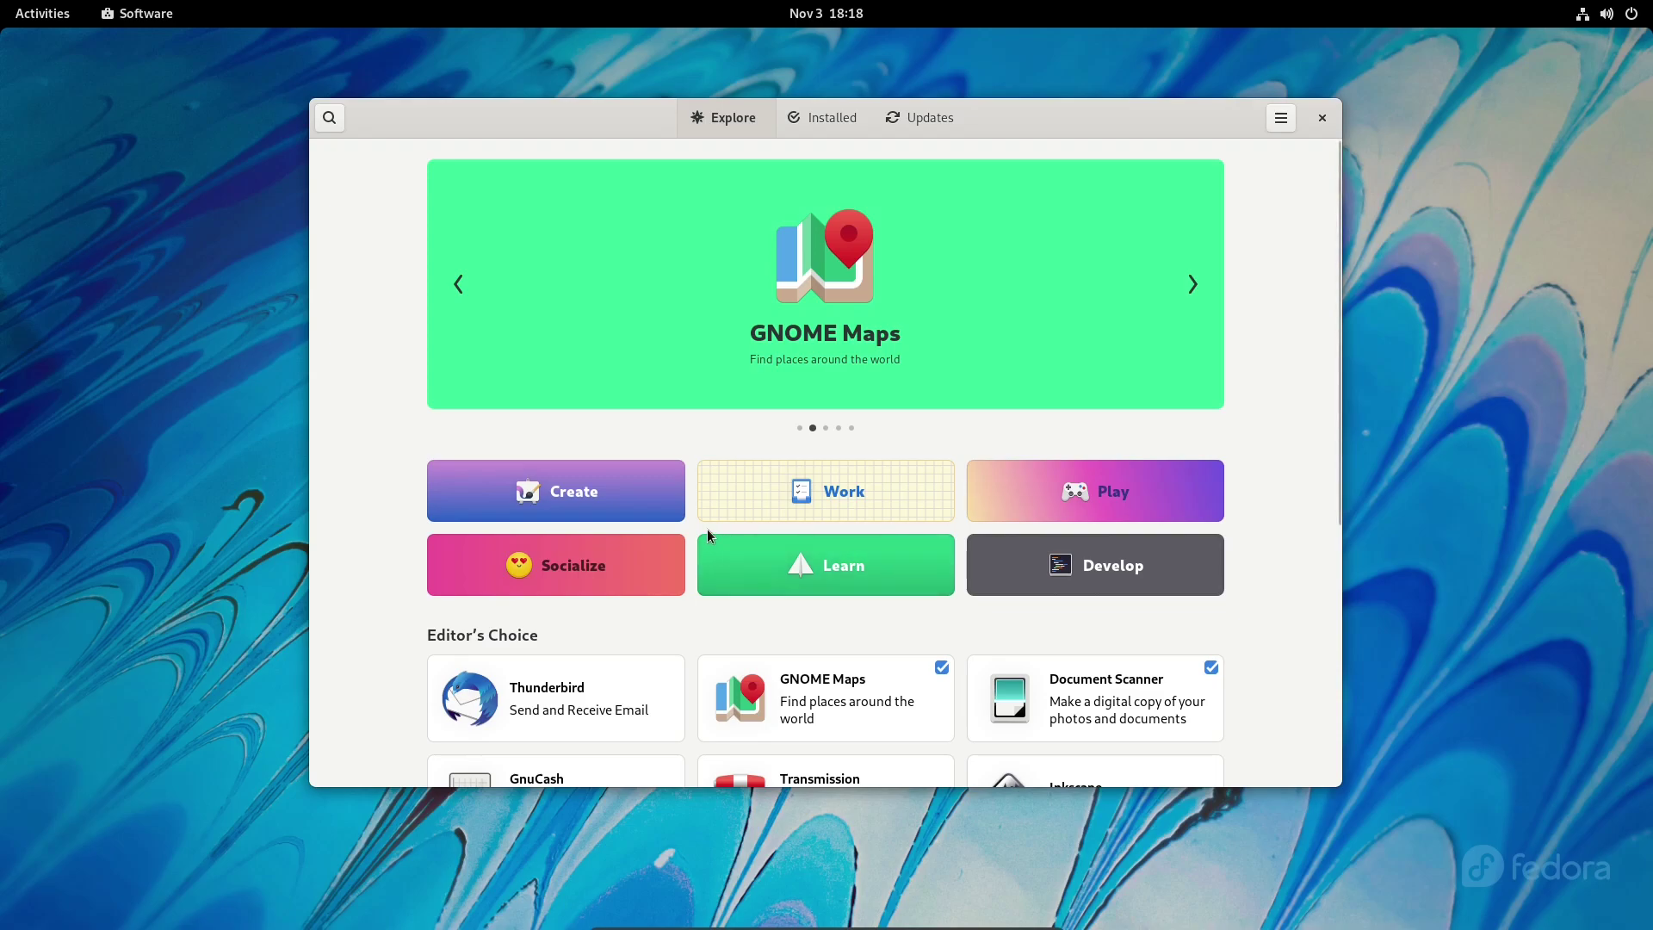
{"action": "left_click", "coordinate": [793, 505]}
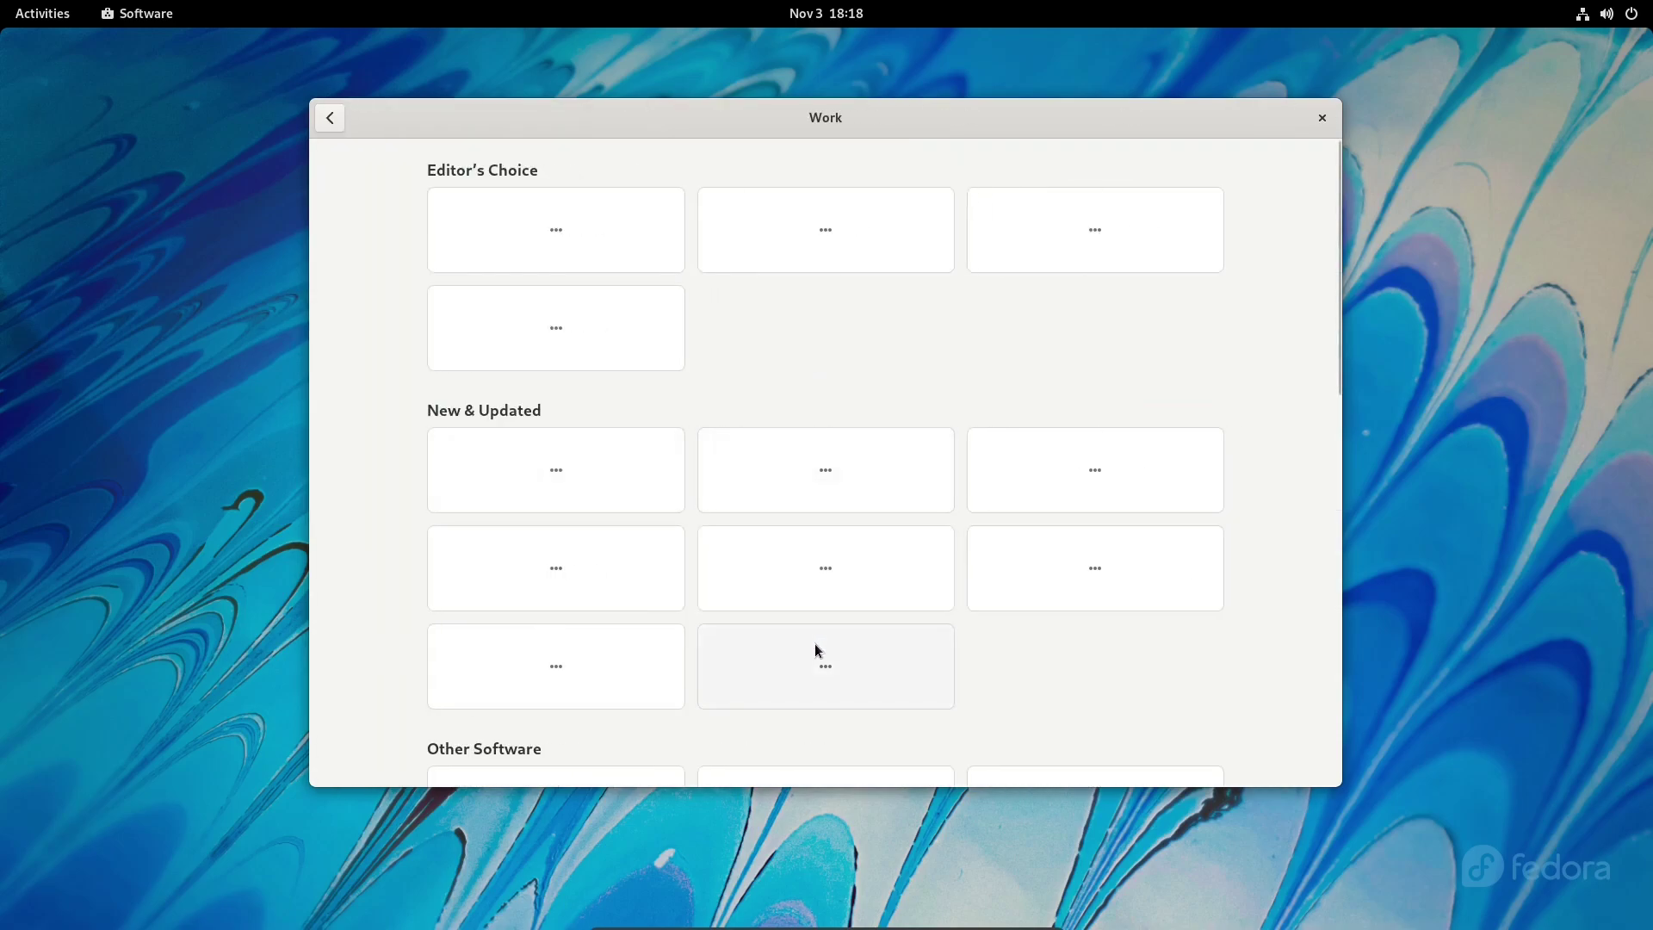
{"action": "scroll", "coordinate": [810, 667], "scroll_direction": "down", "scroll_amount": 5}
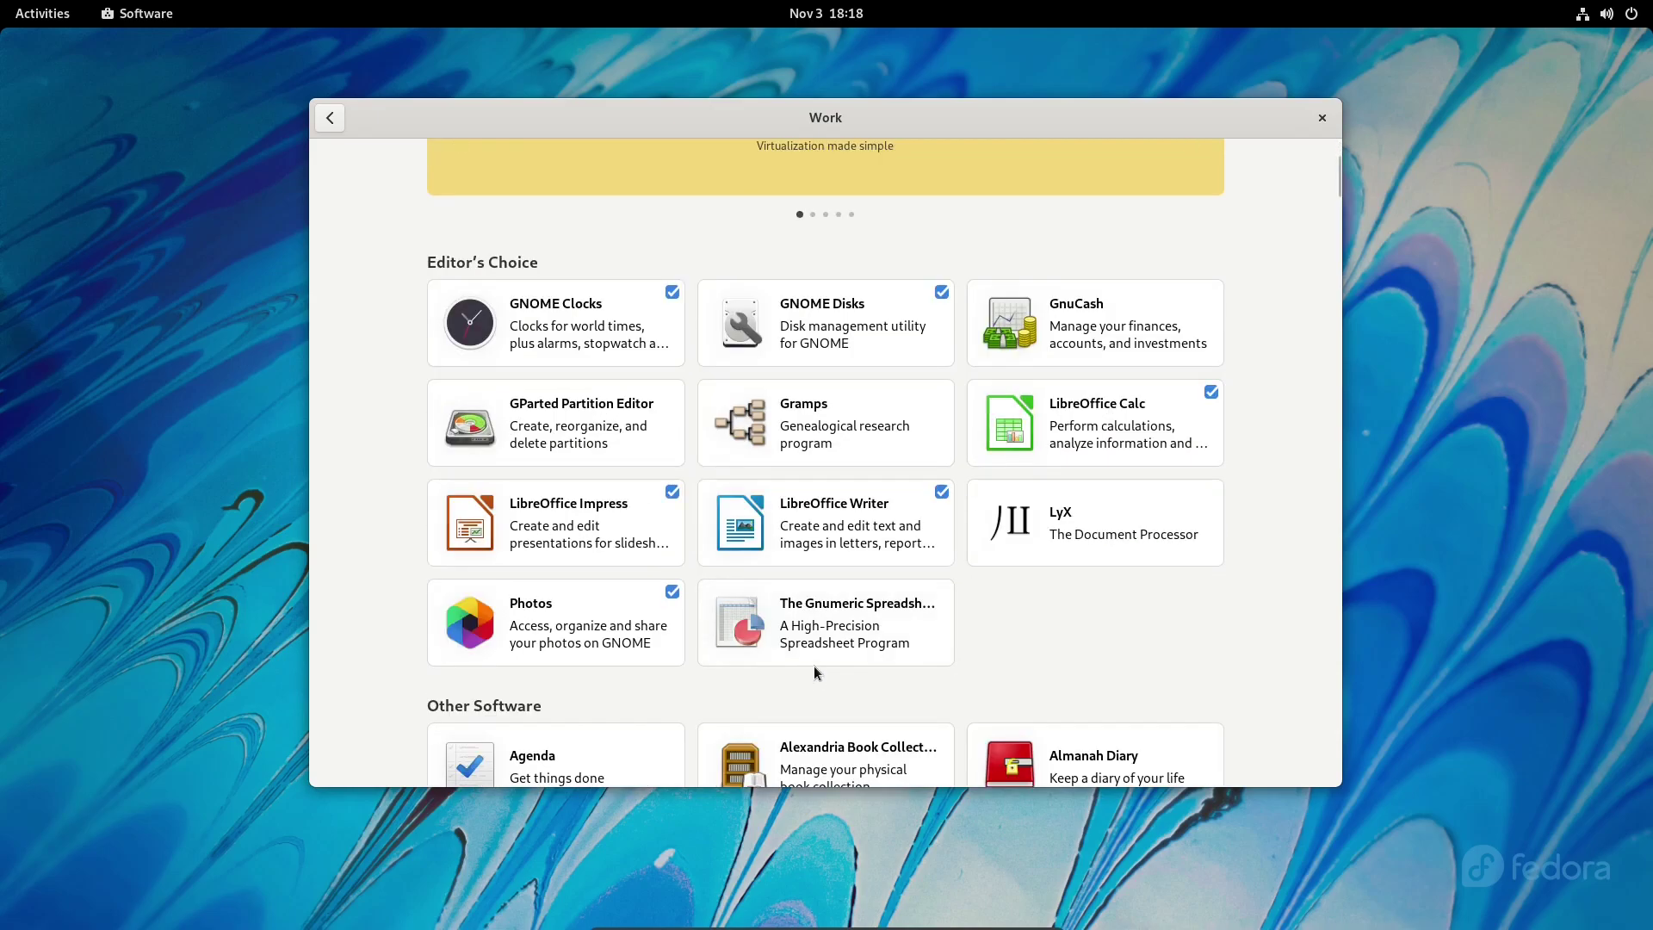
{"action": "scroll", "coordinate": [814, 668], "scroll_direction": "down", "scroll_amount": 6}
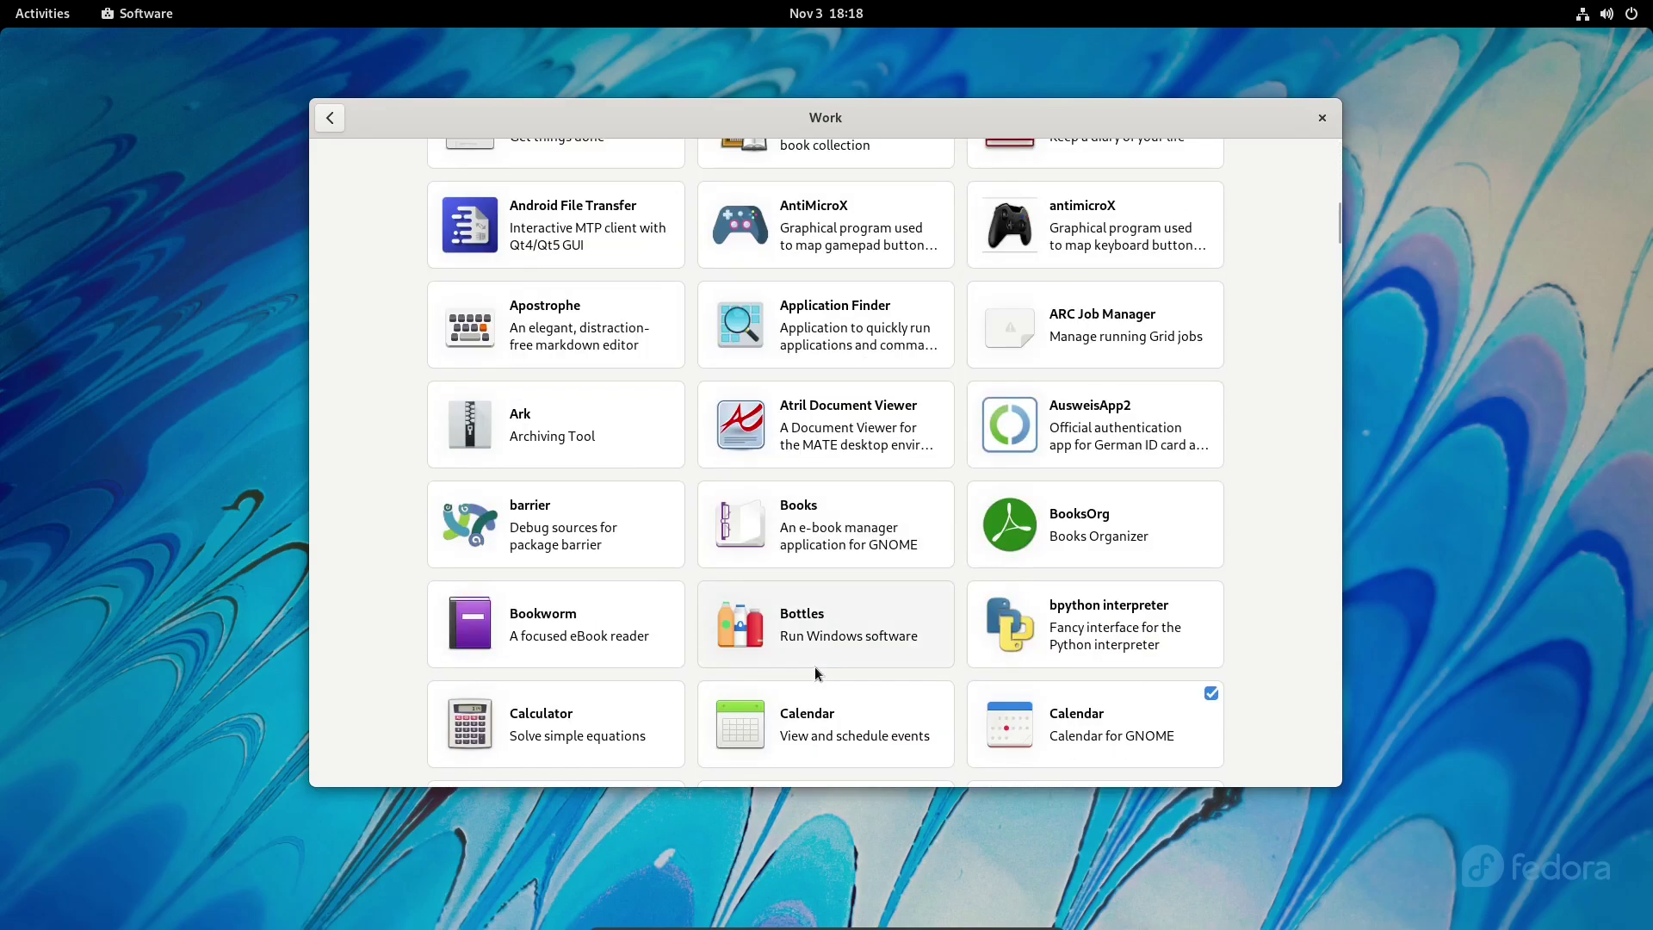
{"action": "left_click", "coordinate": [330, 118]}
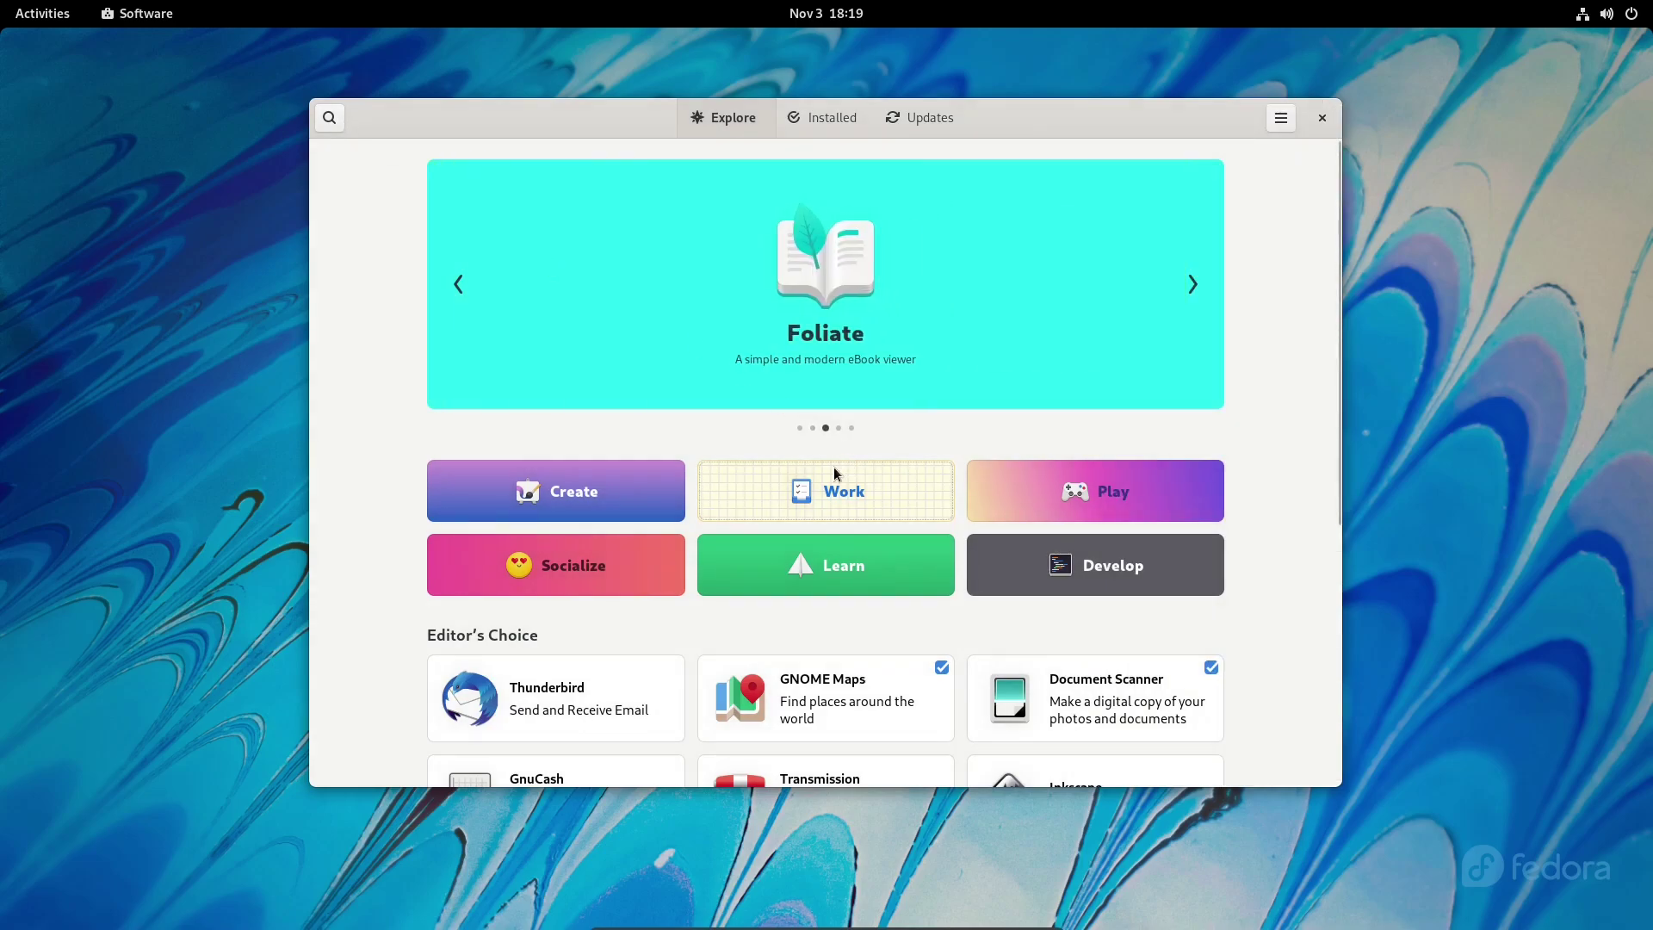
{"action": "left_click", "coordinate": [584, 568]}
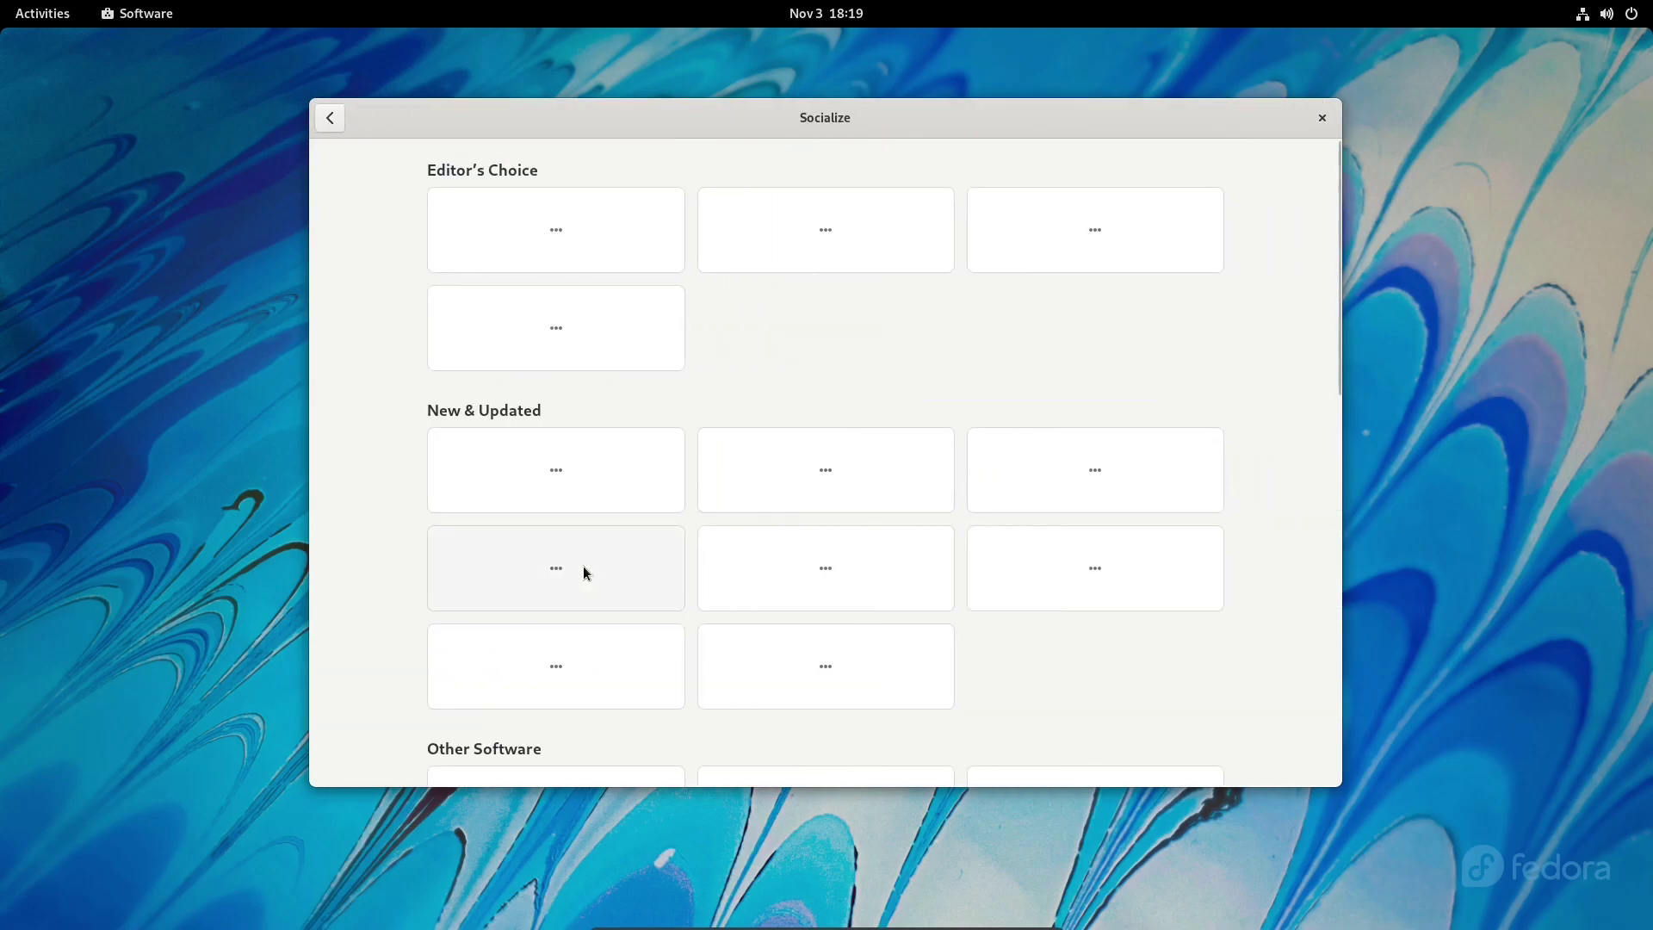
{"action": "scroll", "coordinate": [583, 571], "scroll_direction": "down", "scroll_amount": 3}
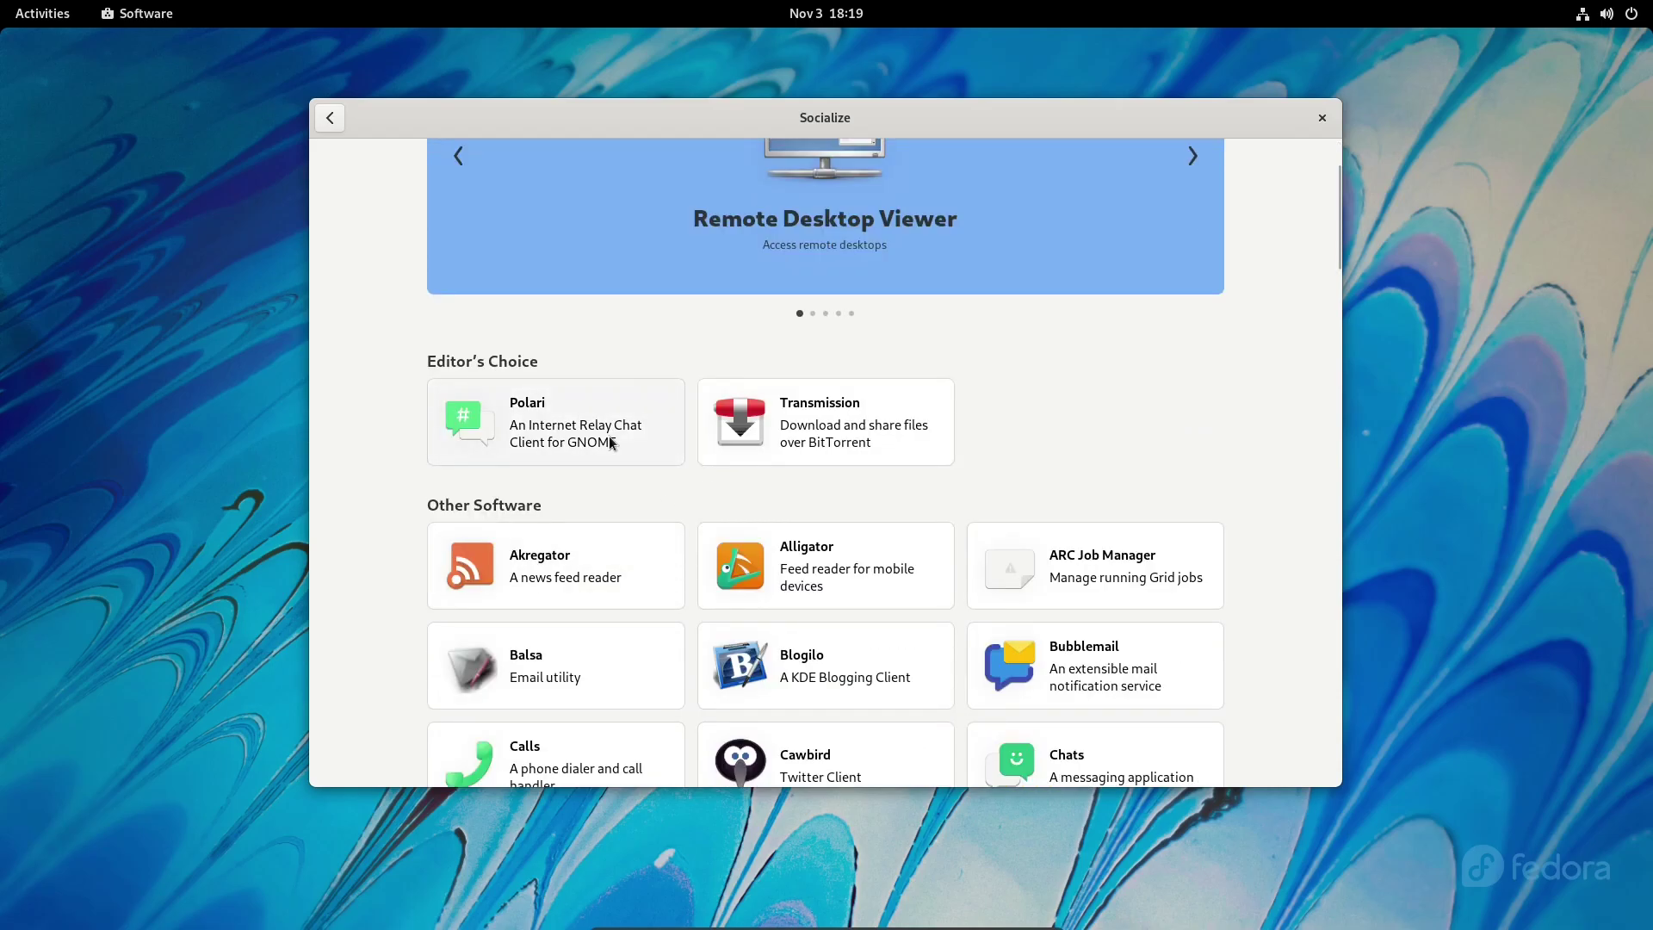
{"action": "scroll", "coordinate": [610, 443], "scroll_direction": "down", "scroll_amount": 5}
{"action": "scroll", "coordinate": [609, 443], "scroll_direction": "down", "scroll_amount": 3}
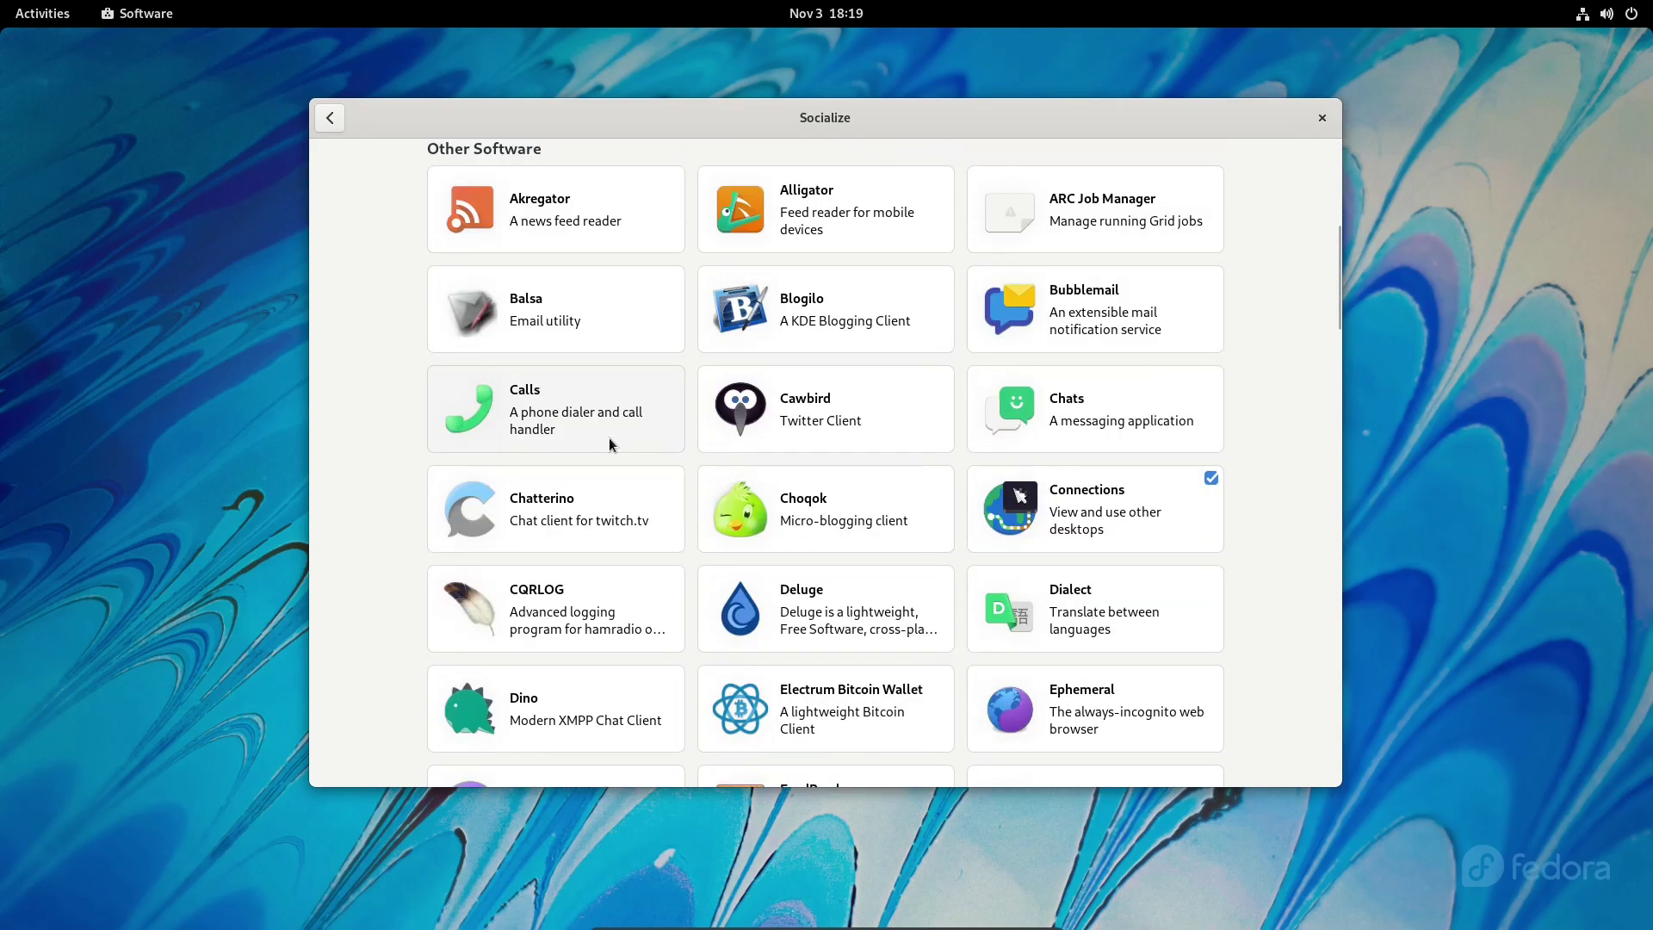
{"action": "scroll", "coordinate": [609, 437], "scroll_direction": "down", "scroll_amount": 2}
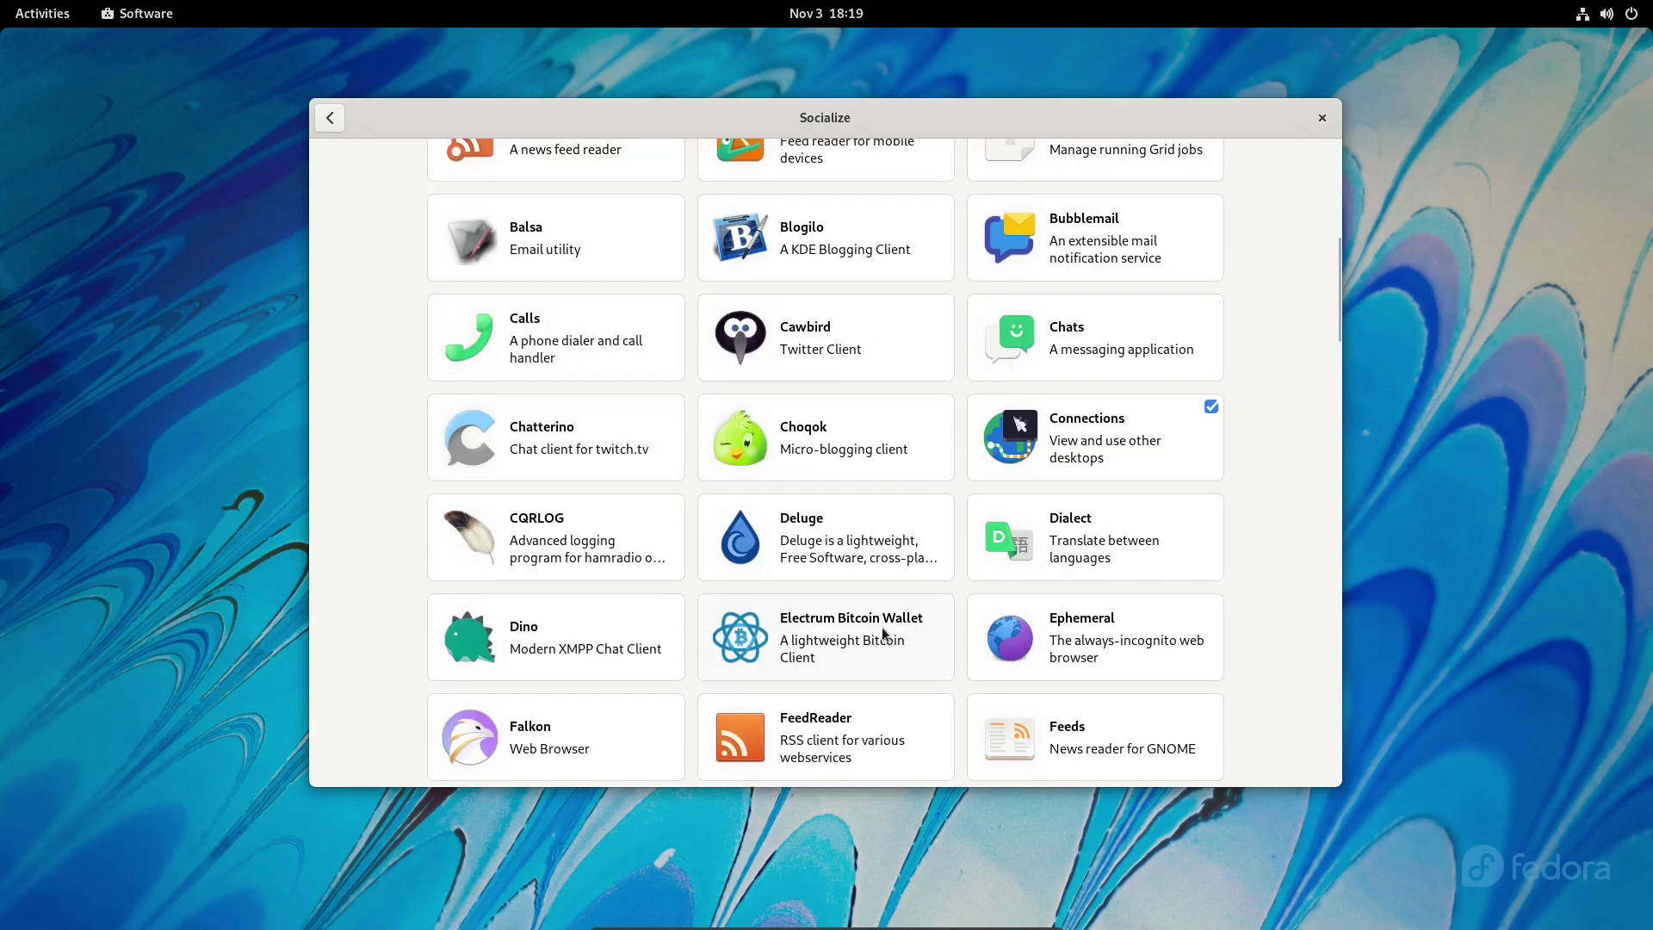
{"action": "scroll", "coordinate": [829, 520], "scroll_direction": "down", "scroll_amount": 3}
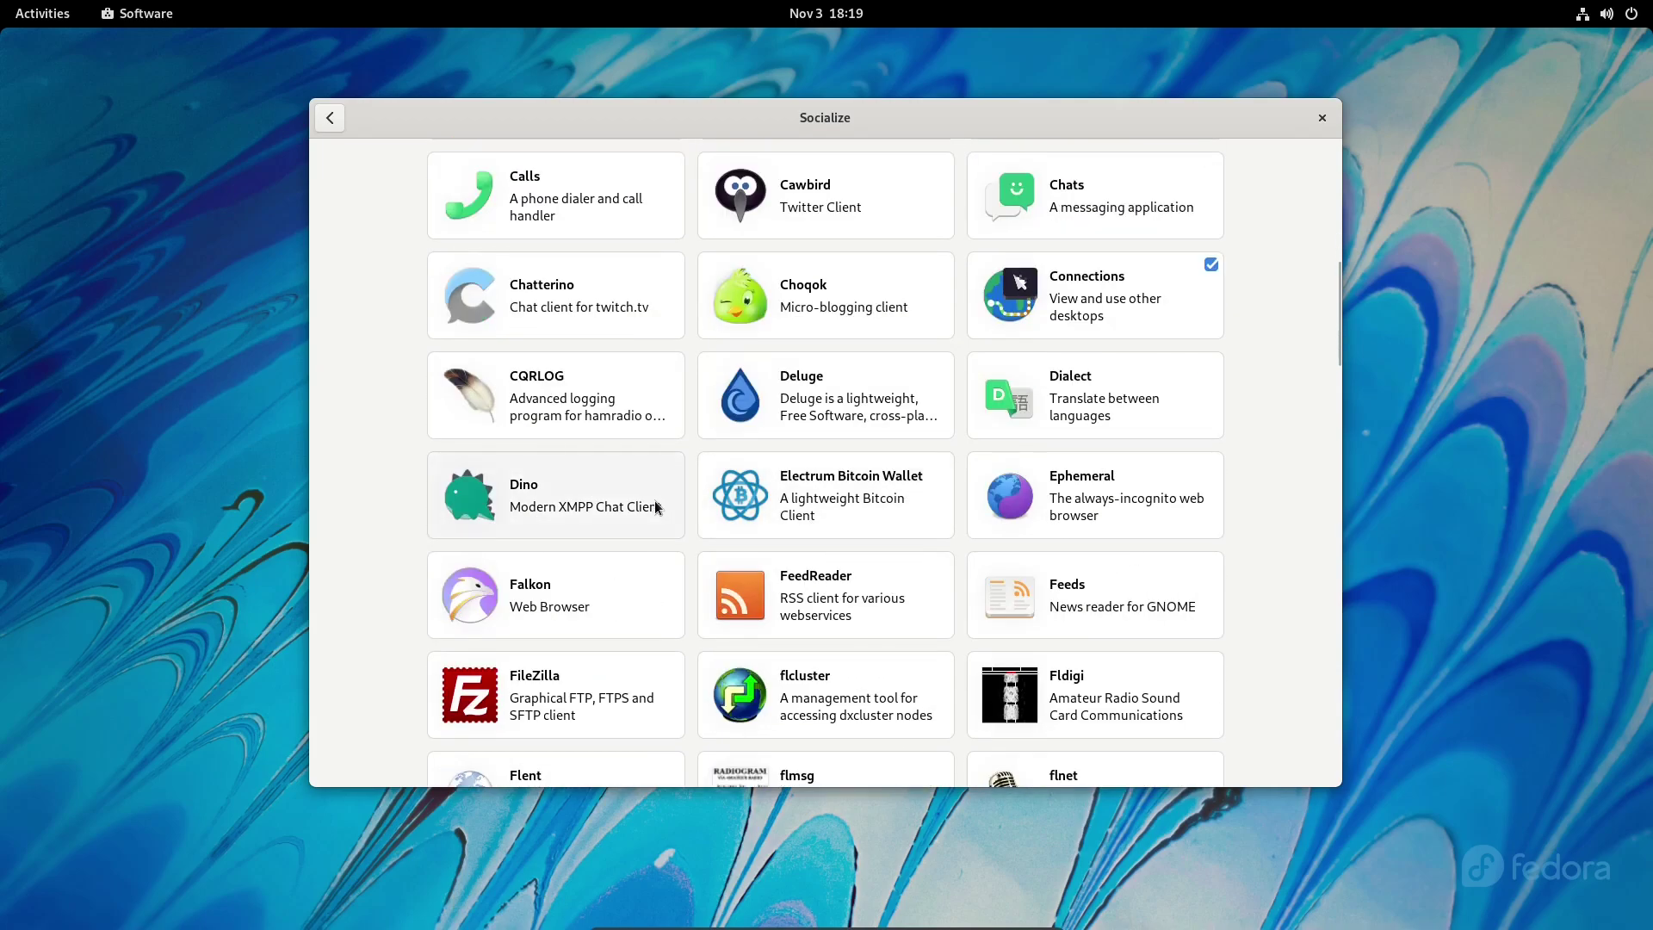
{"action": "scroll", "coordinate": [656, 508], "scroll_direction": "down", "scroll_amount": 2}
{"action": "scroll", "coordinate": [656, 508], "scroll_direction": "up", "scroll_amount": 10}
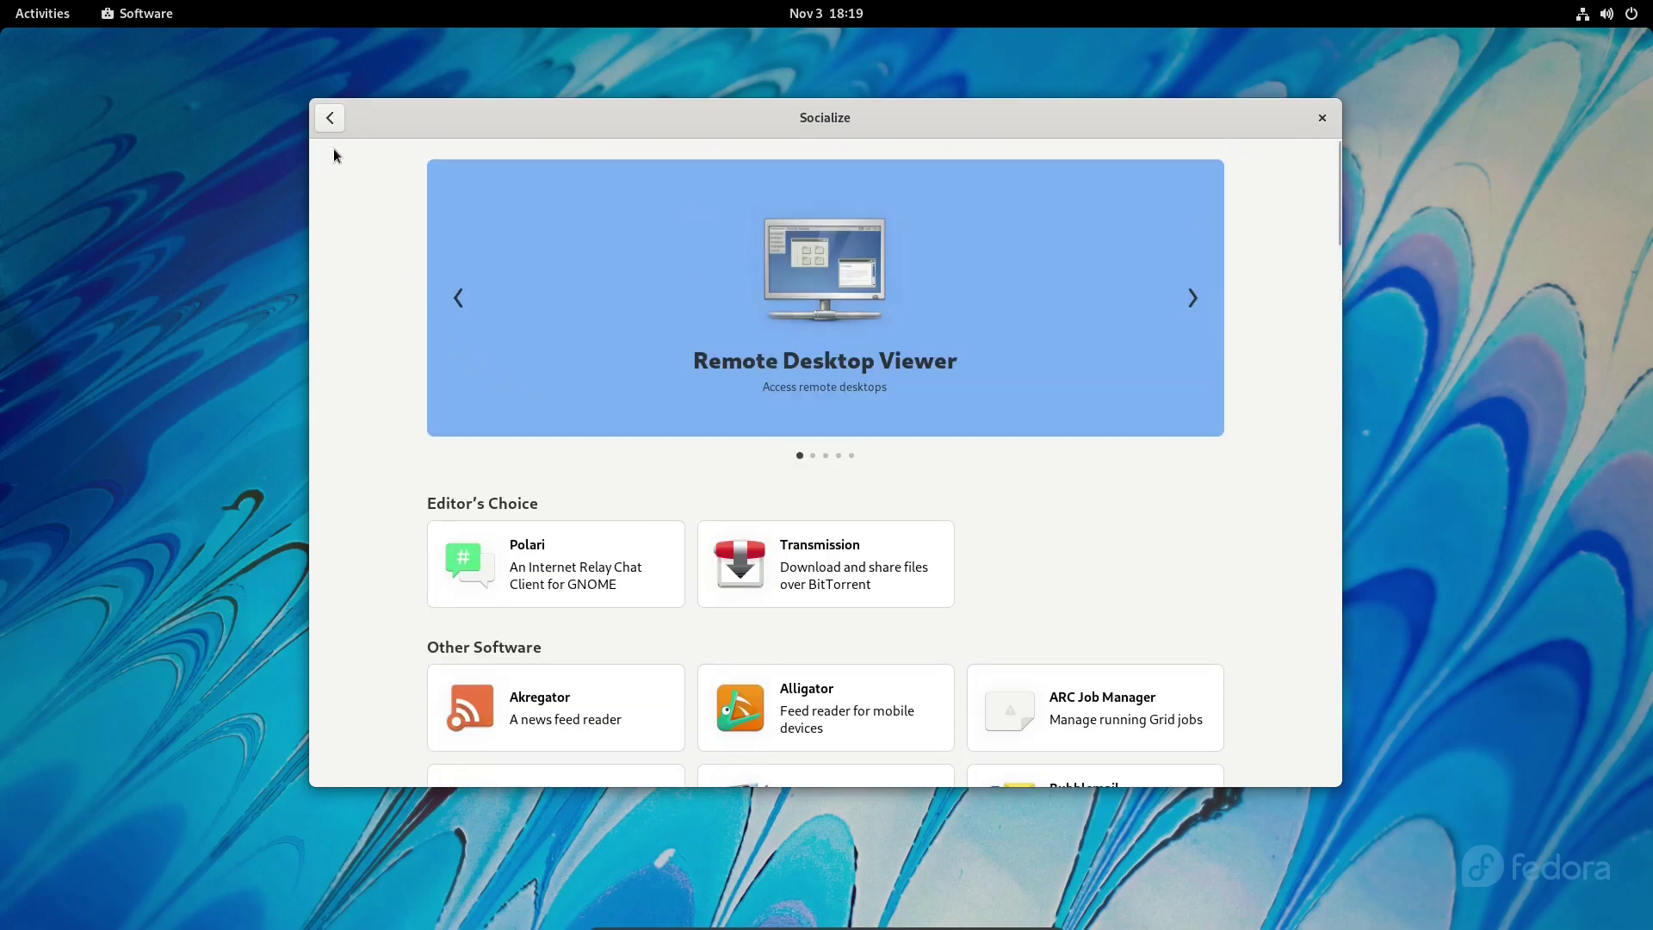
{"action": "left_click", "coordinate": [330, 119]}
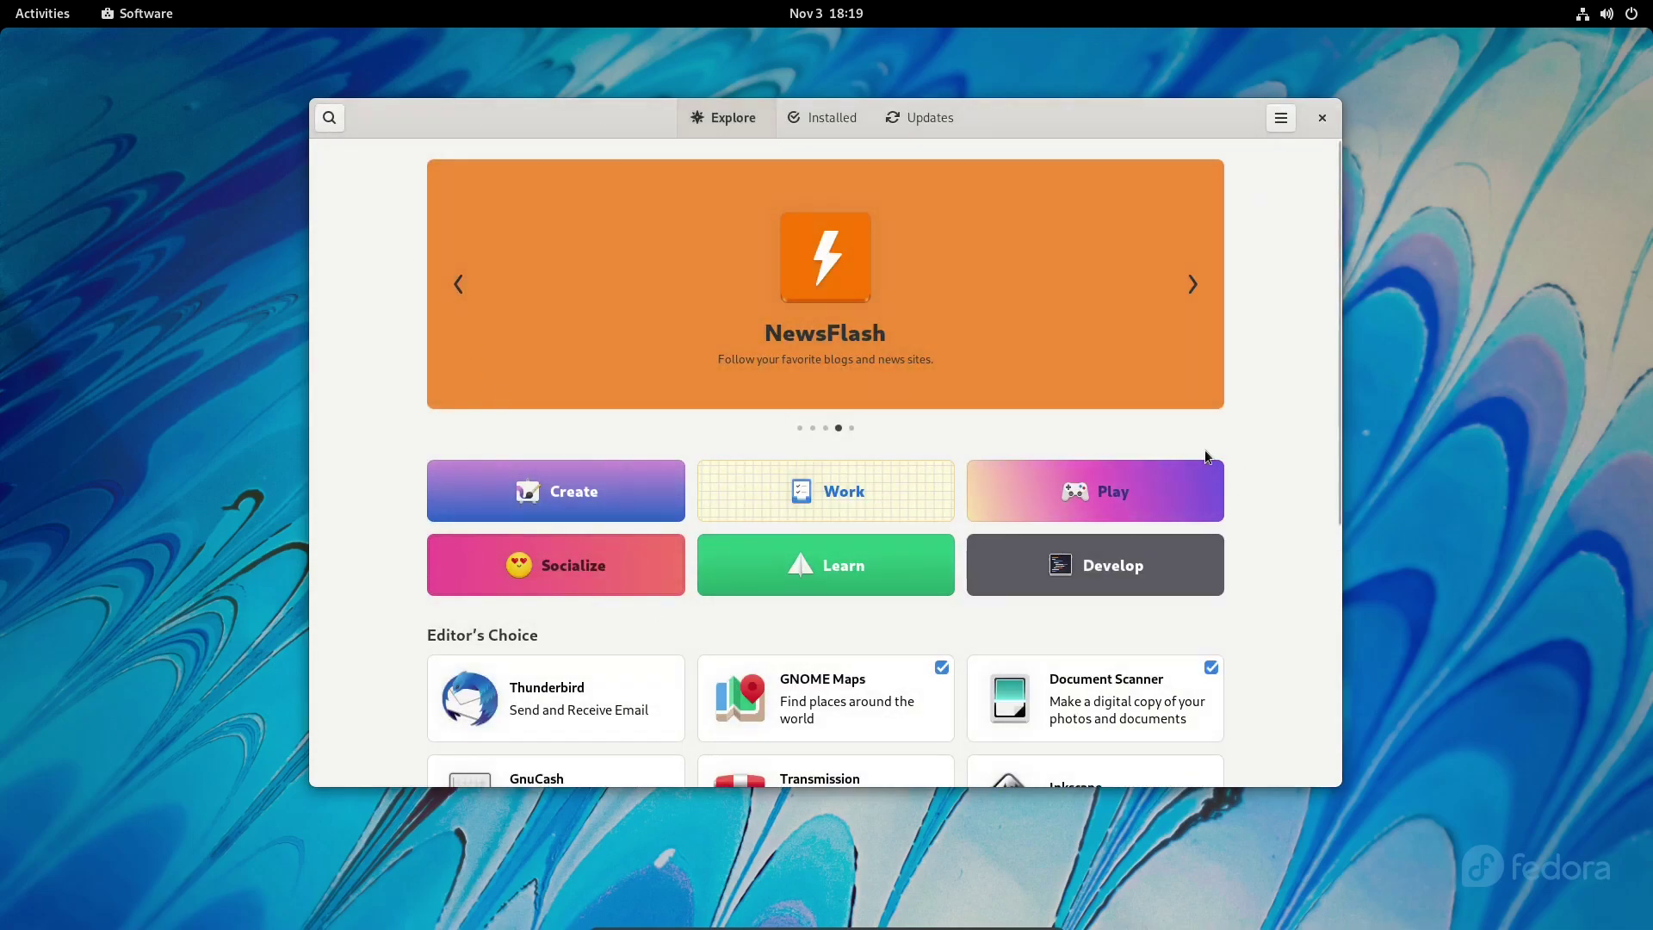
Step: Bring up the Software Repositories list from Software's main menu
{"action": "scroll", "coordinate": [1242, 516], "scroll_direction": "down", "scroll_amount": 3}
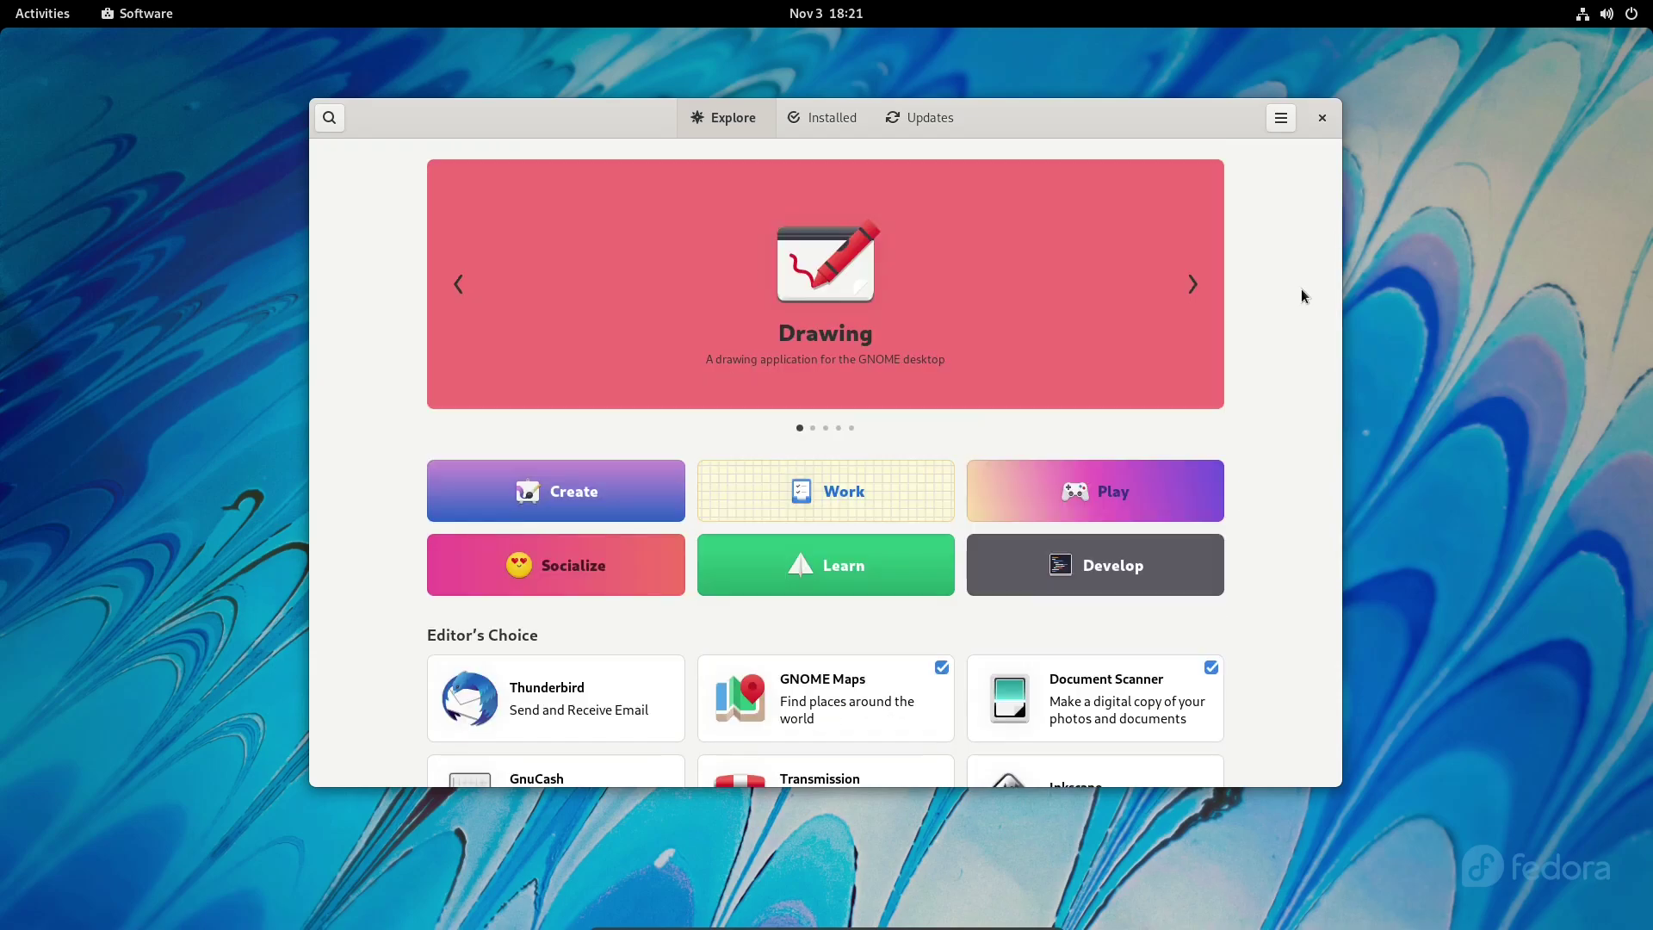
{"action": "left_click", "coordinate": [1283, 118]}
{"action": "left_click", "coordinate": [1280, 120]}
{"action": "left_click", "coordinate": [1280, 120]}
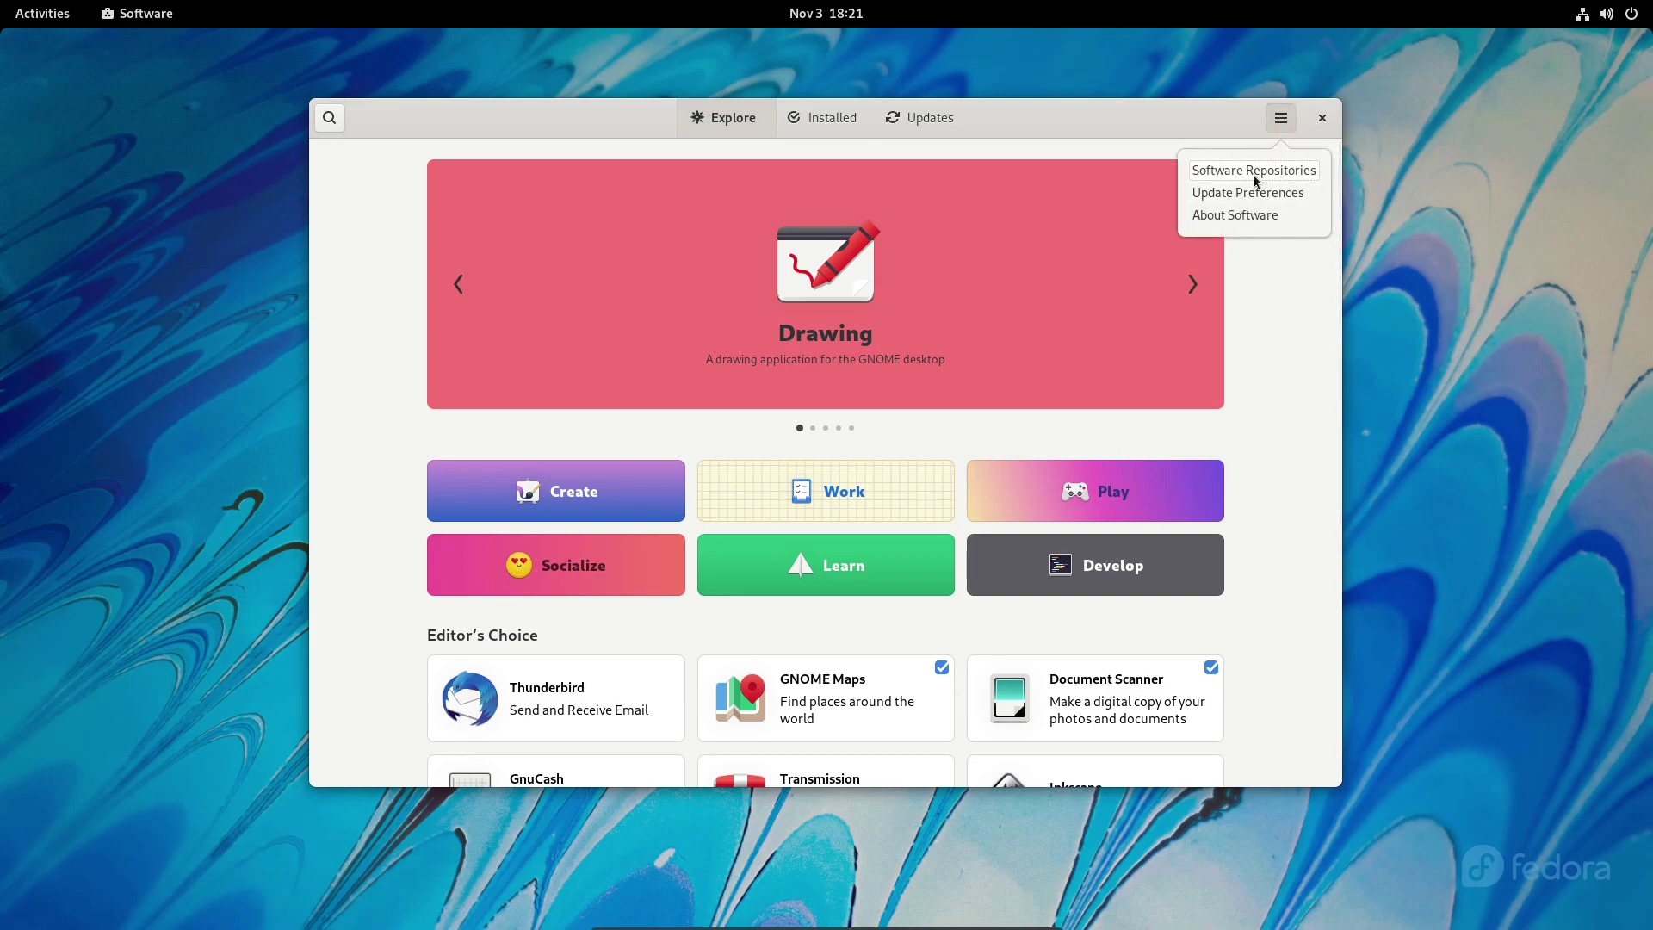
{"action": "left_click", "coordinate": [1256, 175]}
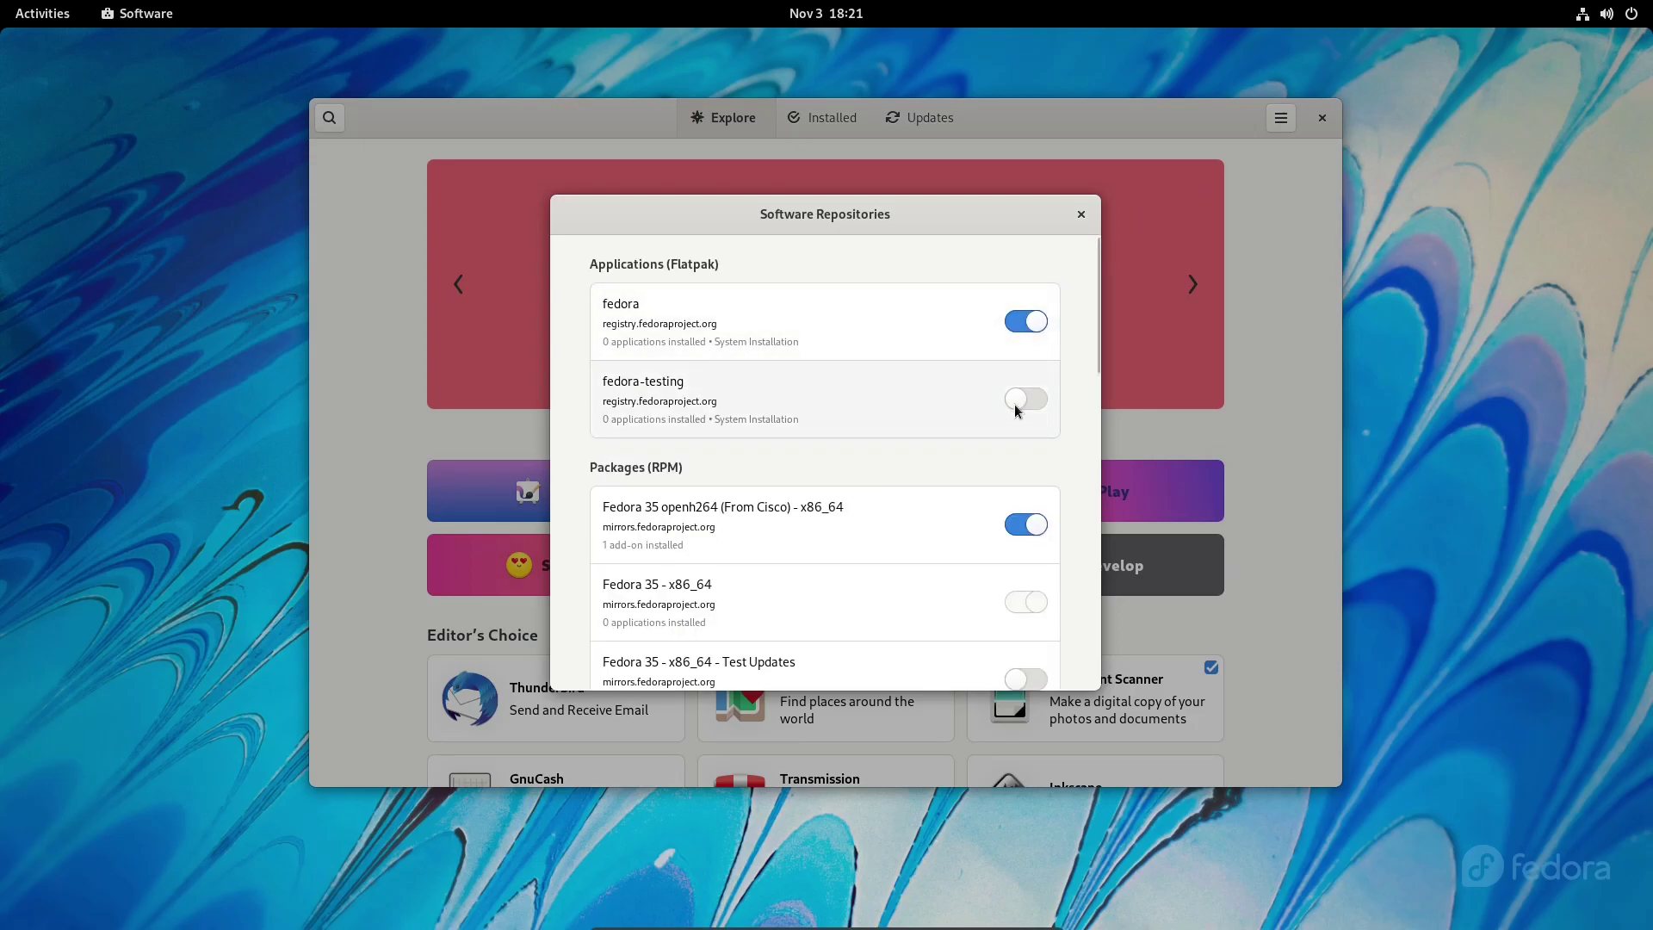
Step: Try enabling fedora-testing, cancel the password prompt, and close the repositories list and Software
{"action": "left_click", "coordinate": [1014, 408]}
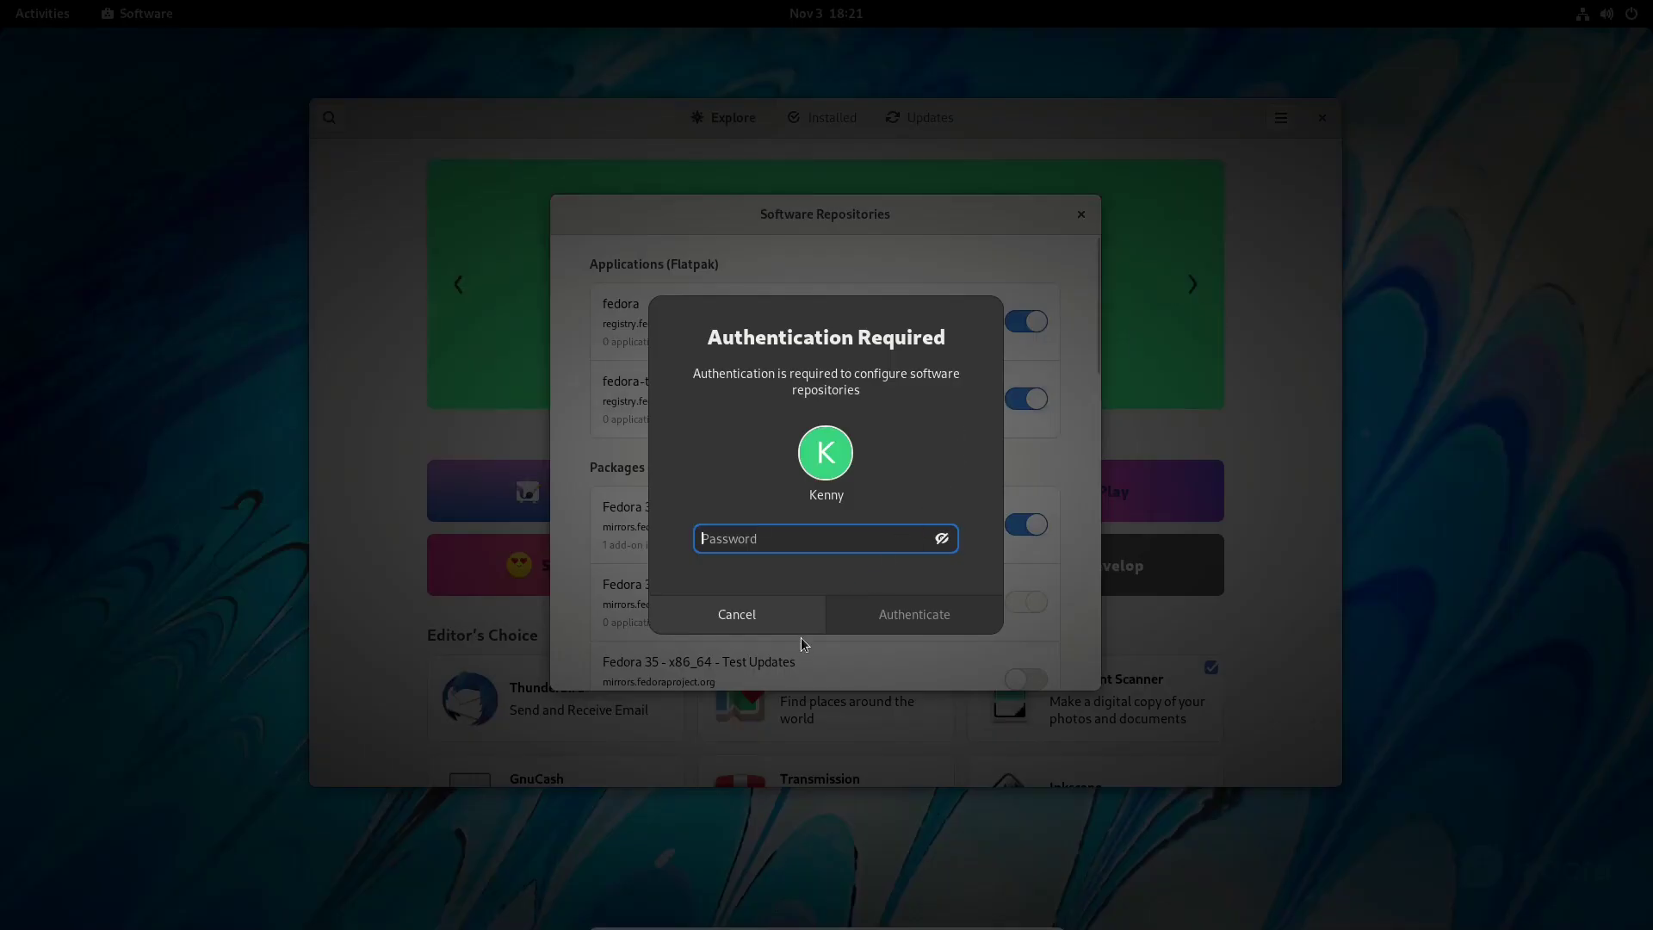
{"action": "left_click", "coordinate": [799, 625]}
{"action": "left_click", "coordinate": [1081, 214]}
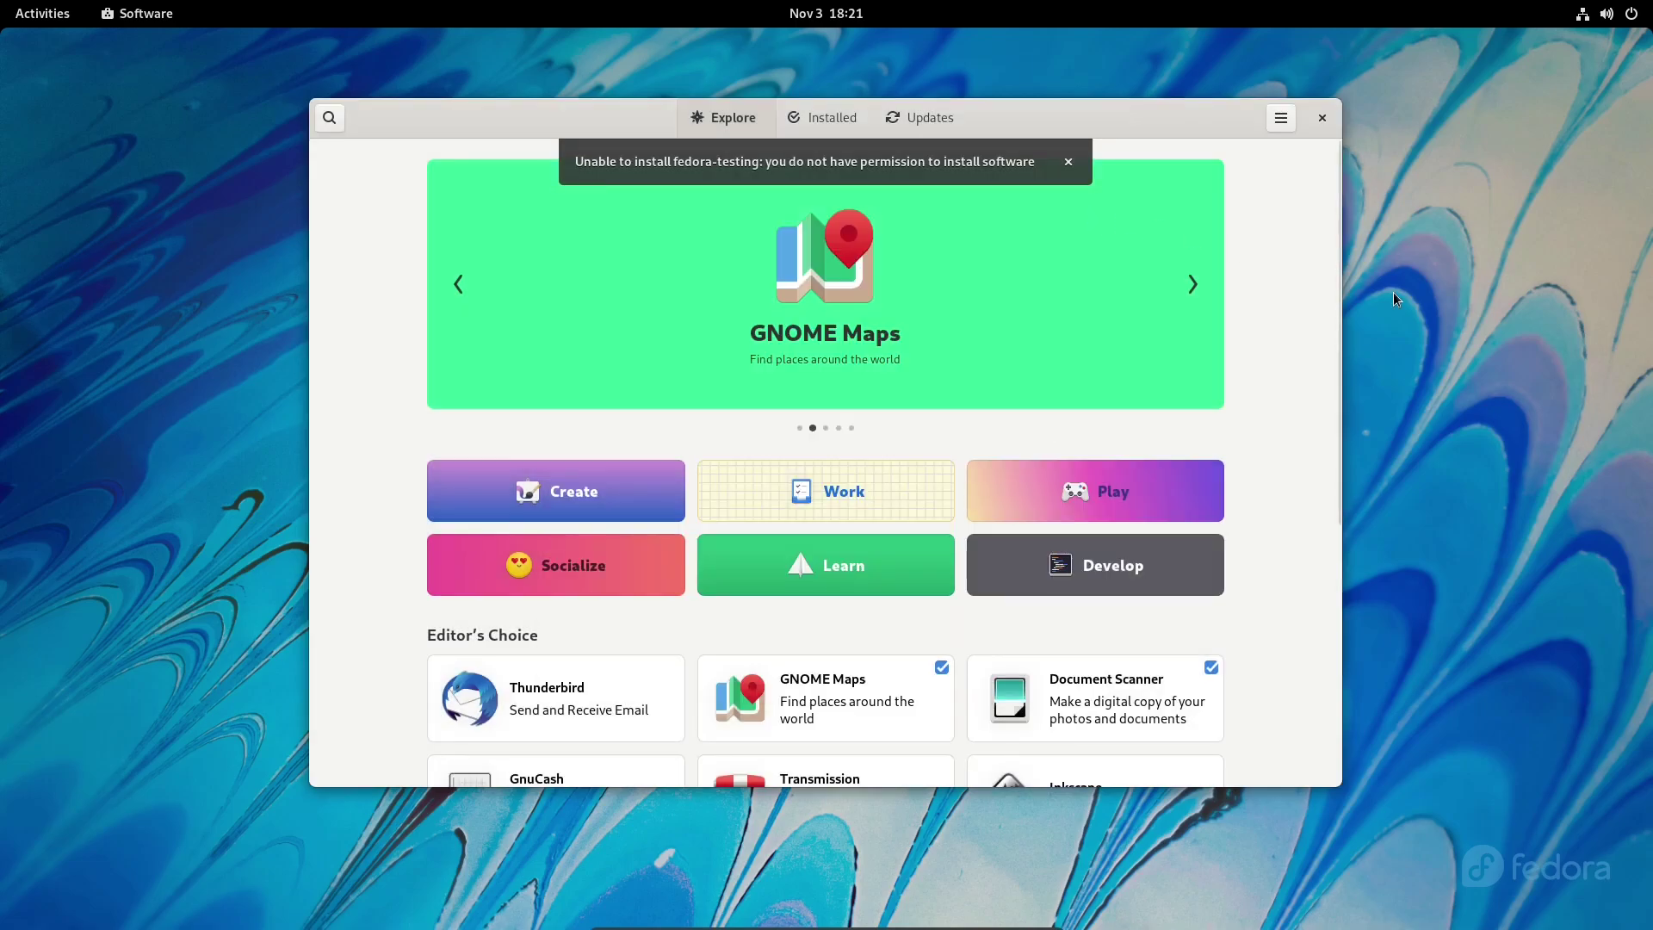
{"action": "left_click", "coordinate": [1320, 117]}
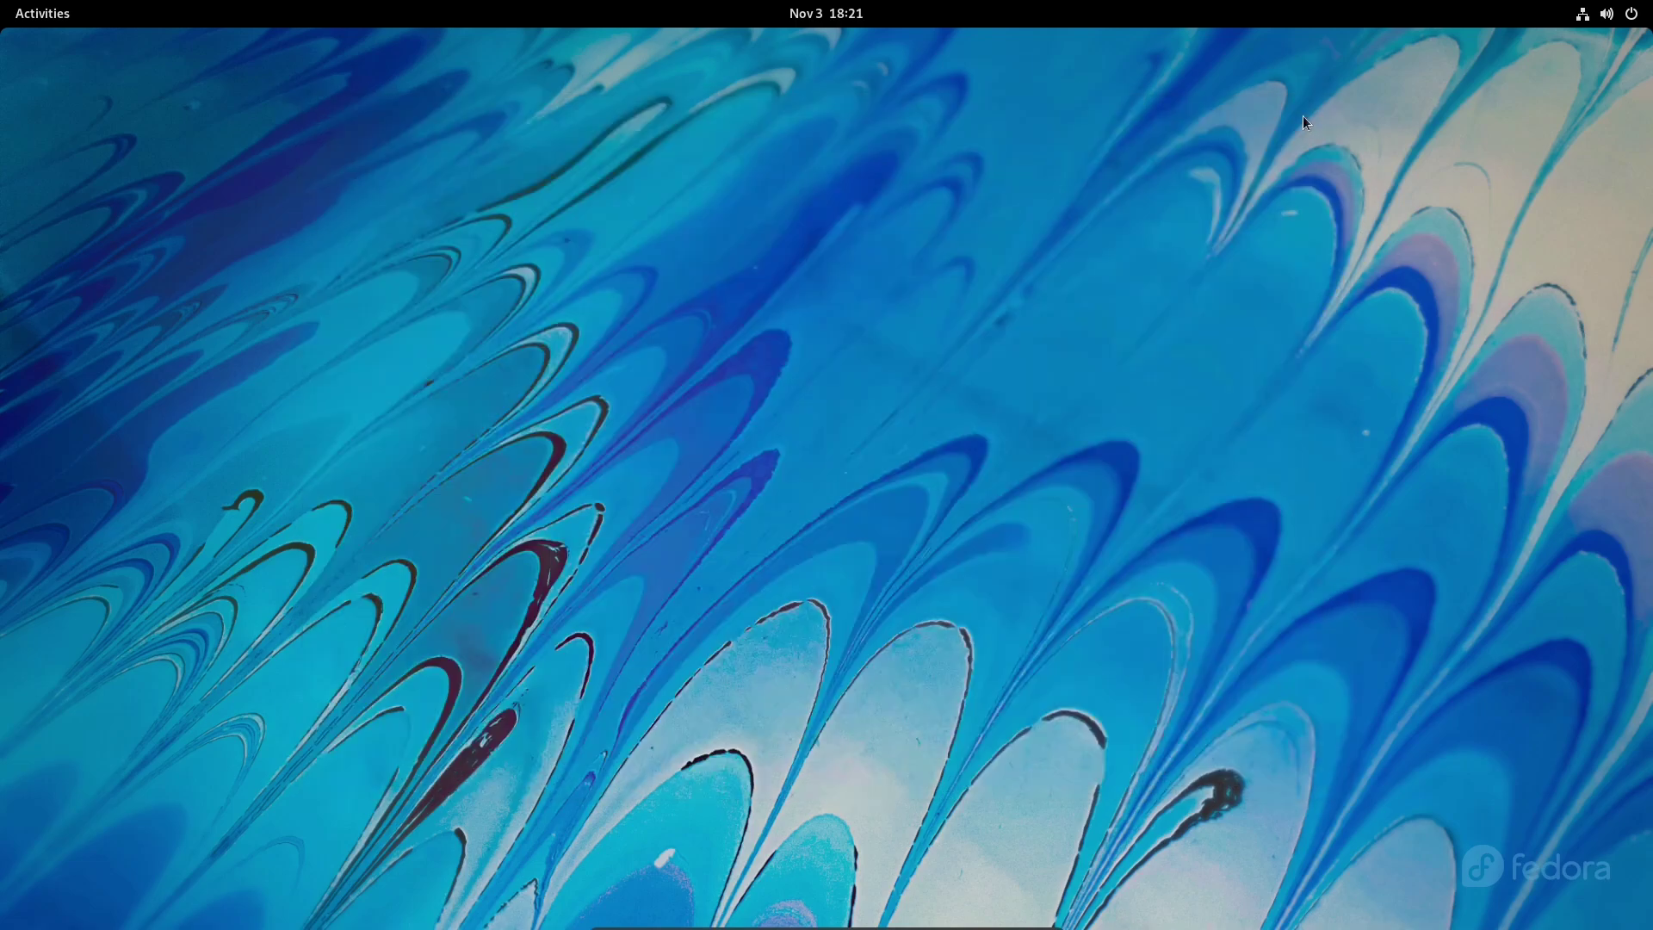
Step: Lower the sound volume and raise it back up with the system menu slider
{"action": "left_click", "coordinate": [1607, 14]}
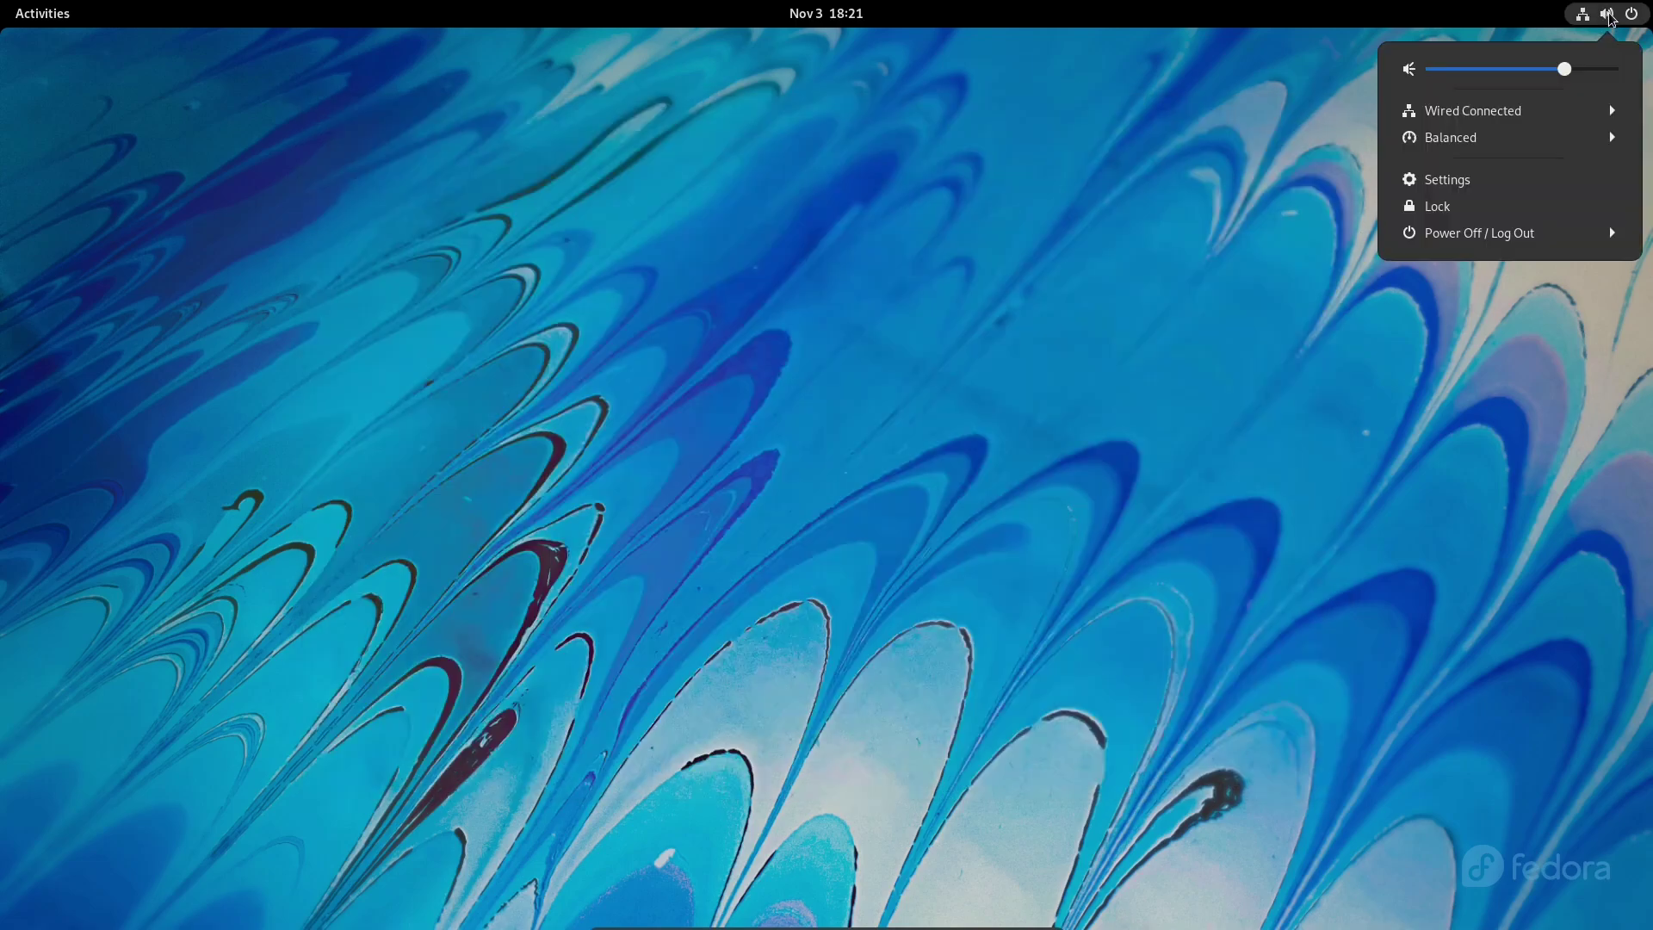
{"action": "left_click", "coordinate": [1442, 67]}
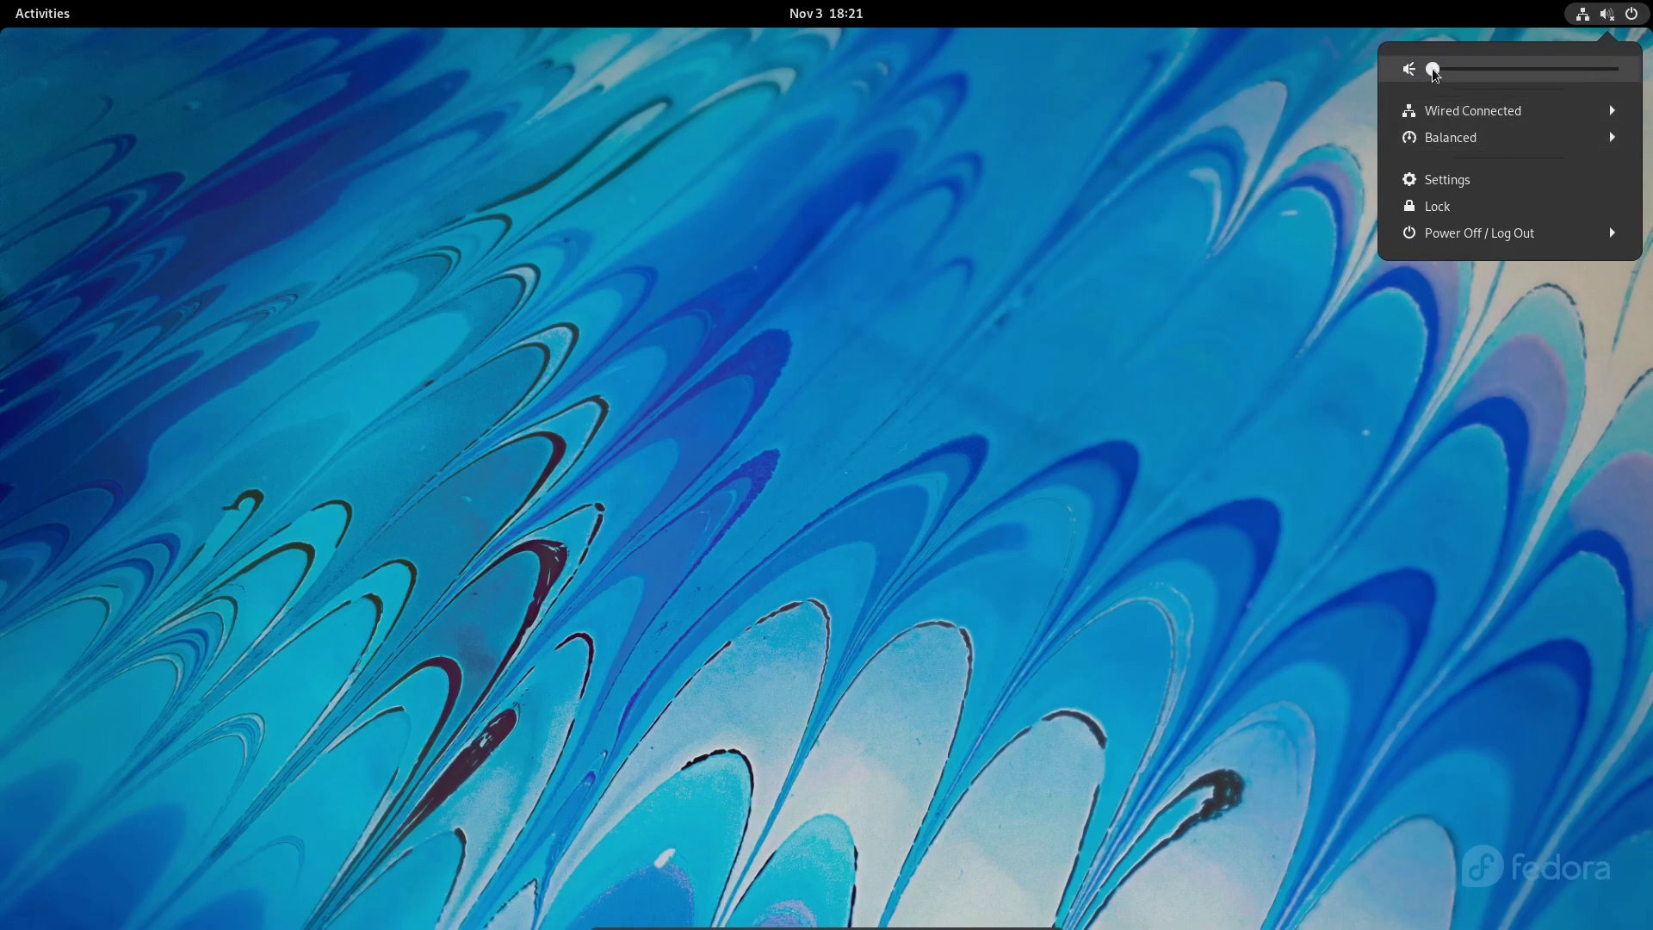
{"action": "left_click_drag", "start_coordinate": [1432, 69], "coordinate": [1524, 69]}
{"action": "left_click", "coordinate": [1112, 157]}
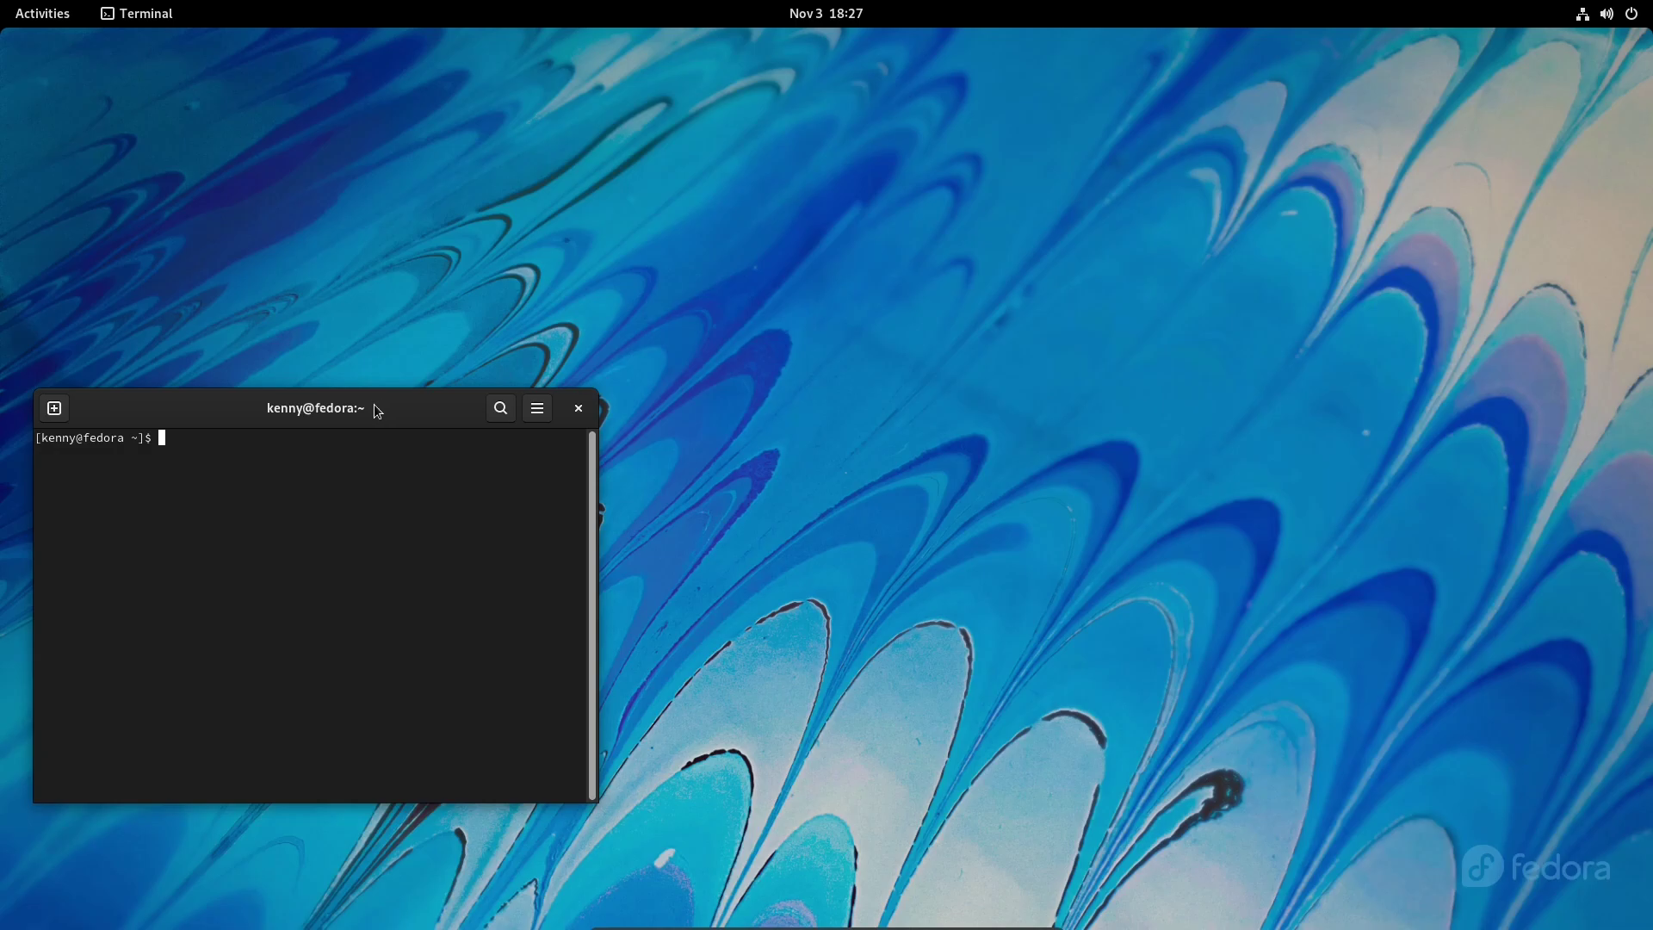
Step: Centre the terminal, enlarge its text, run wireplumber -h, then close the terminal
{"action": "left_click_drag", "start_coordinate": [377, 411], "coordinate": [826, 212]}
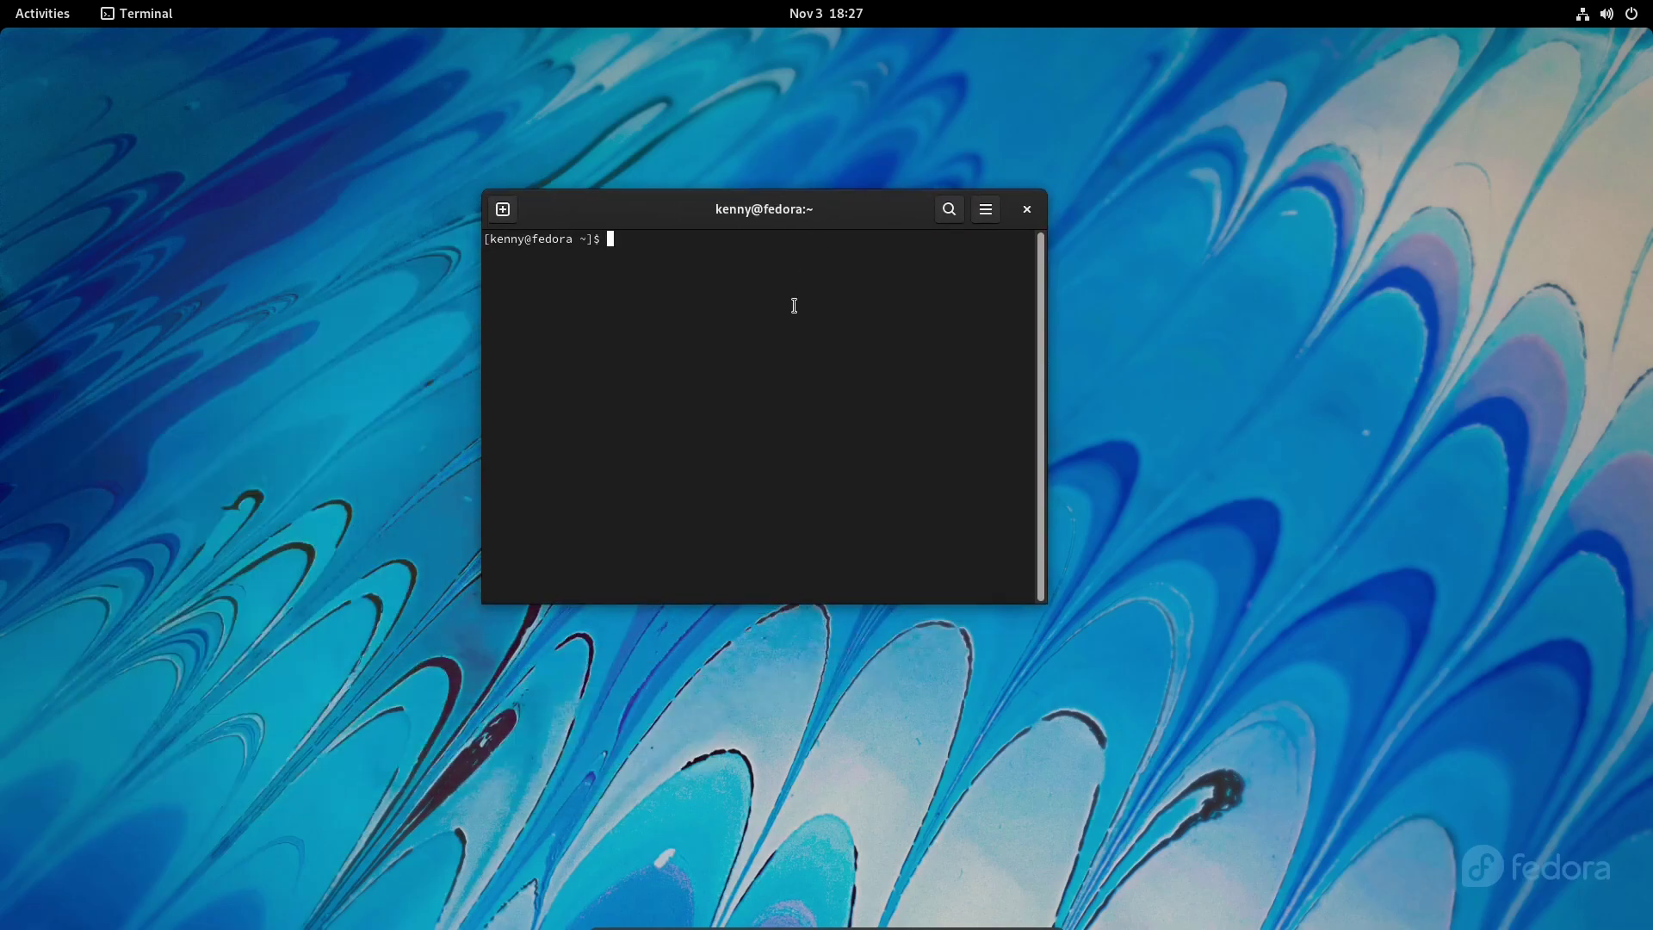
{"action": "key", "text": "ctrl+plus"}
{"action": "key", "text": "ctrl+plus"}
{"action": "key", "text": "ctrl+plus"}
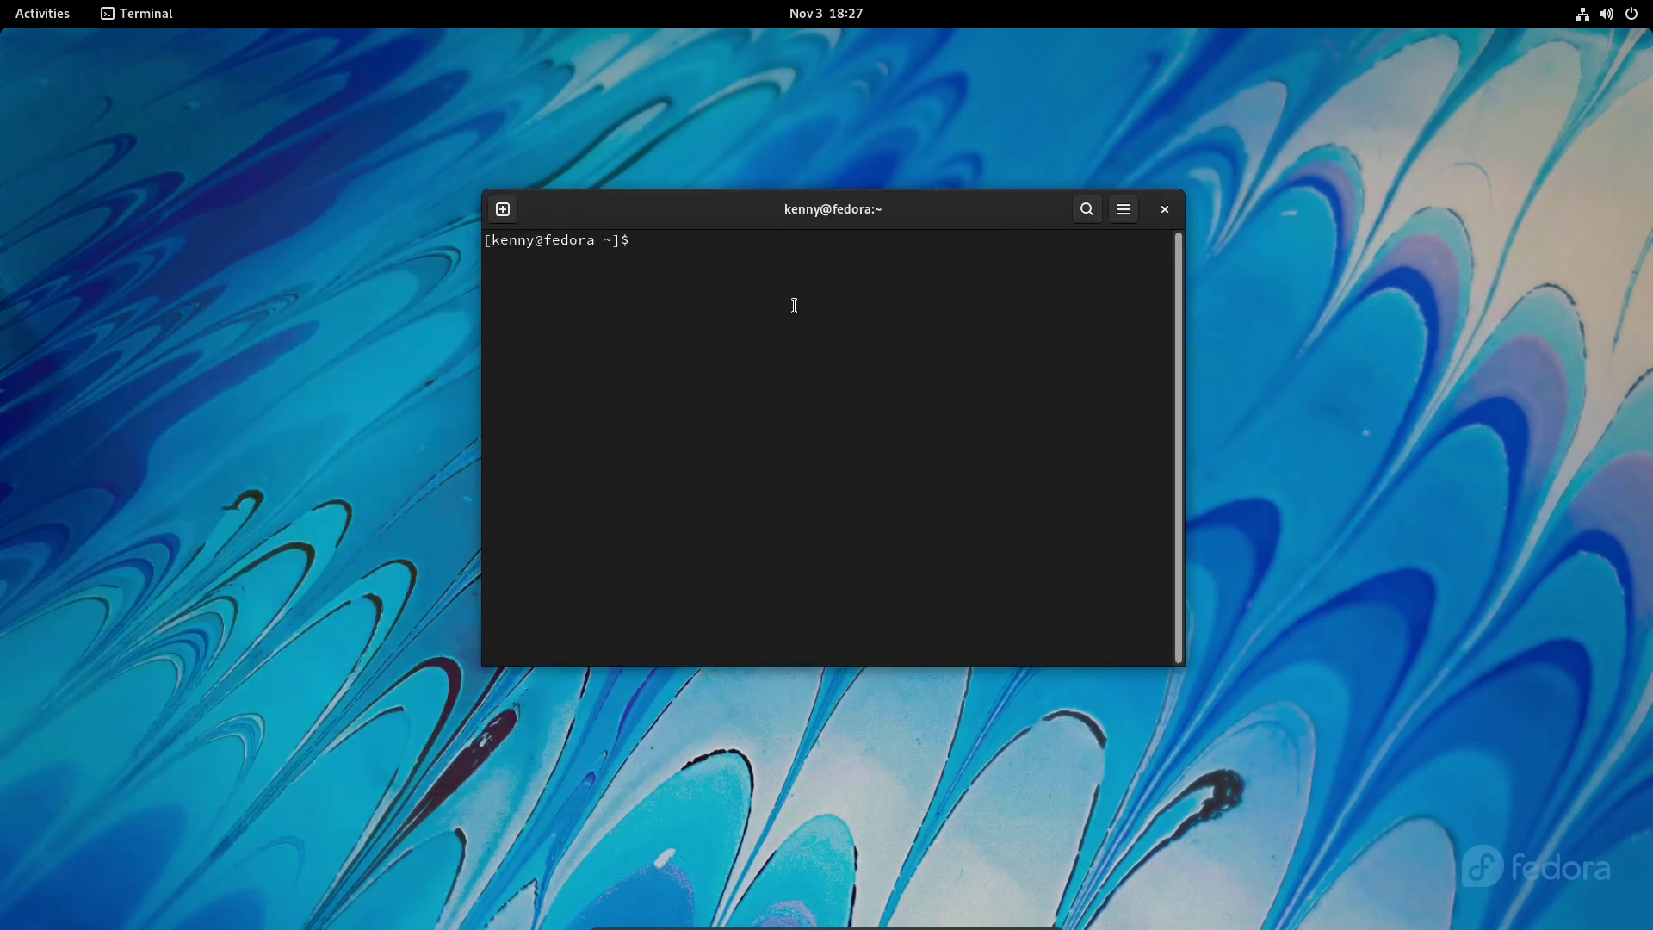
{"action": "type", "text": "wireplumber -"}
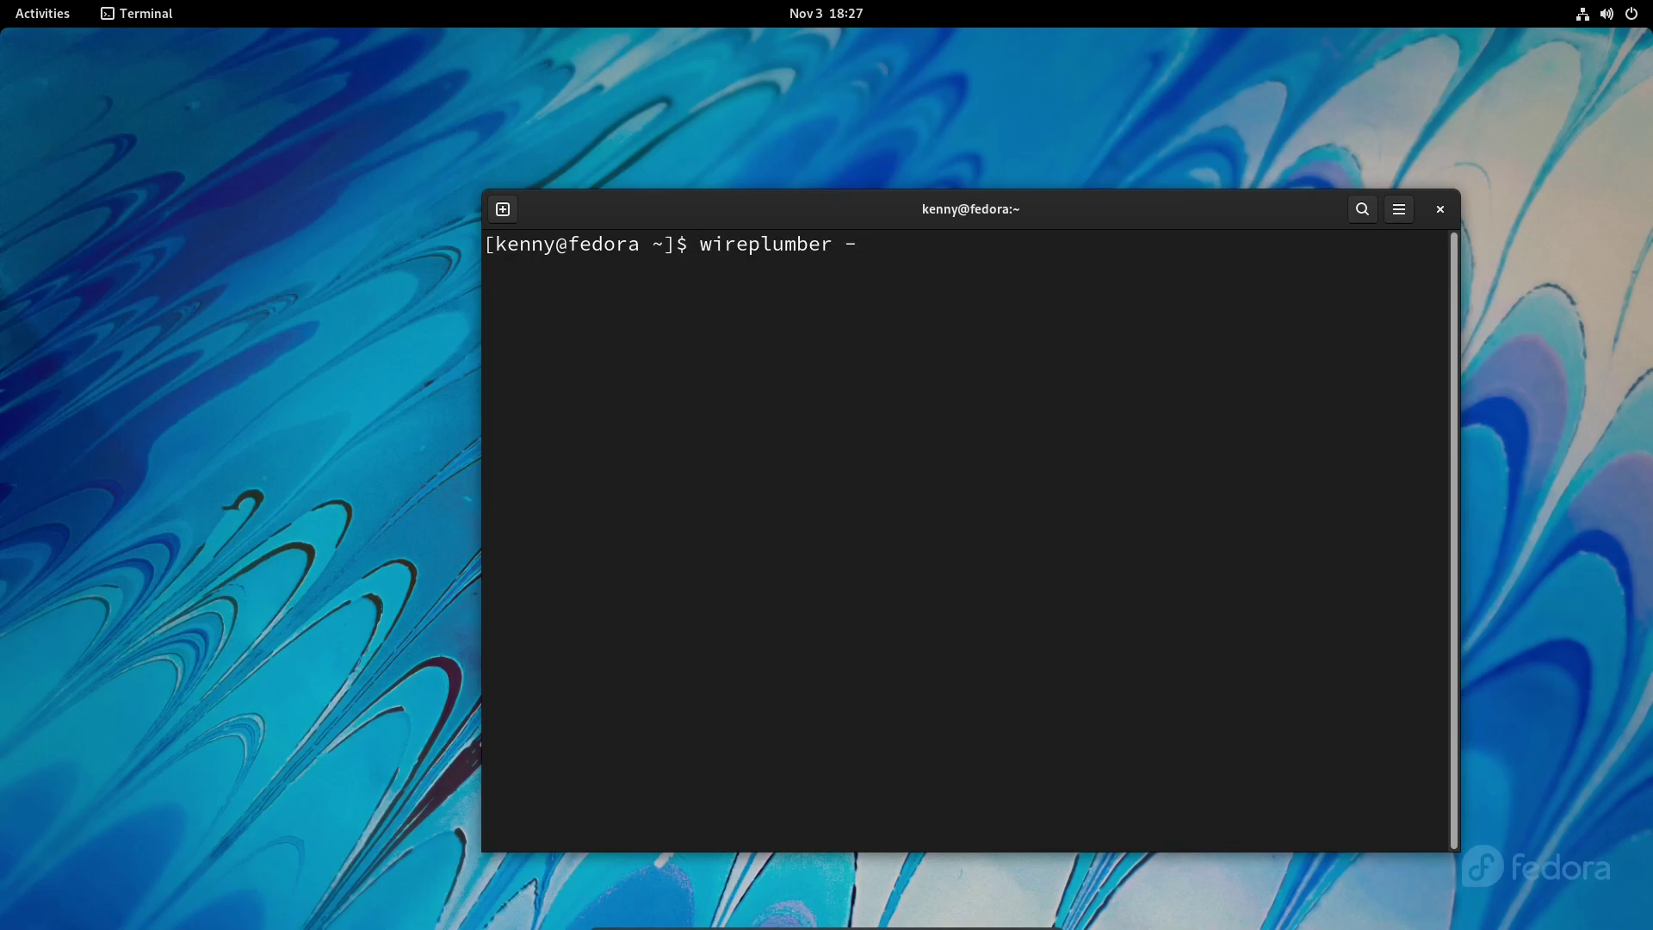
{"action": "type", "text": "h"}
{"action": "key", "text": "Return"}
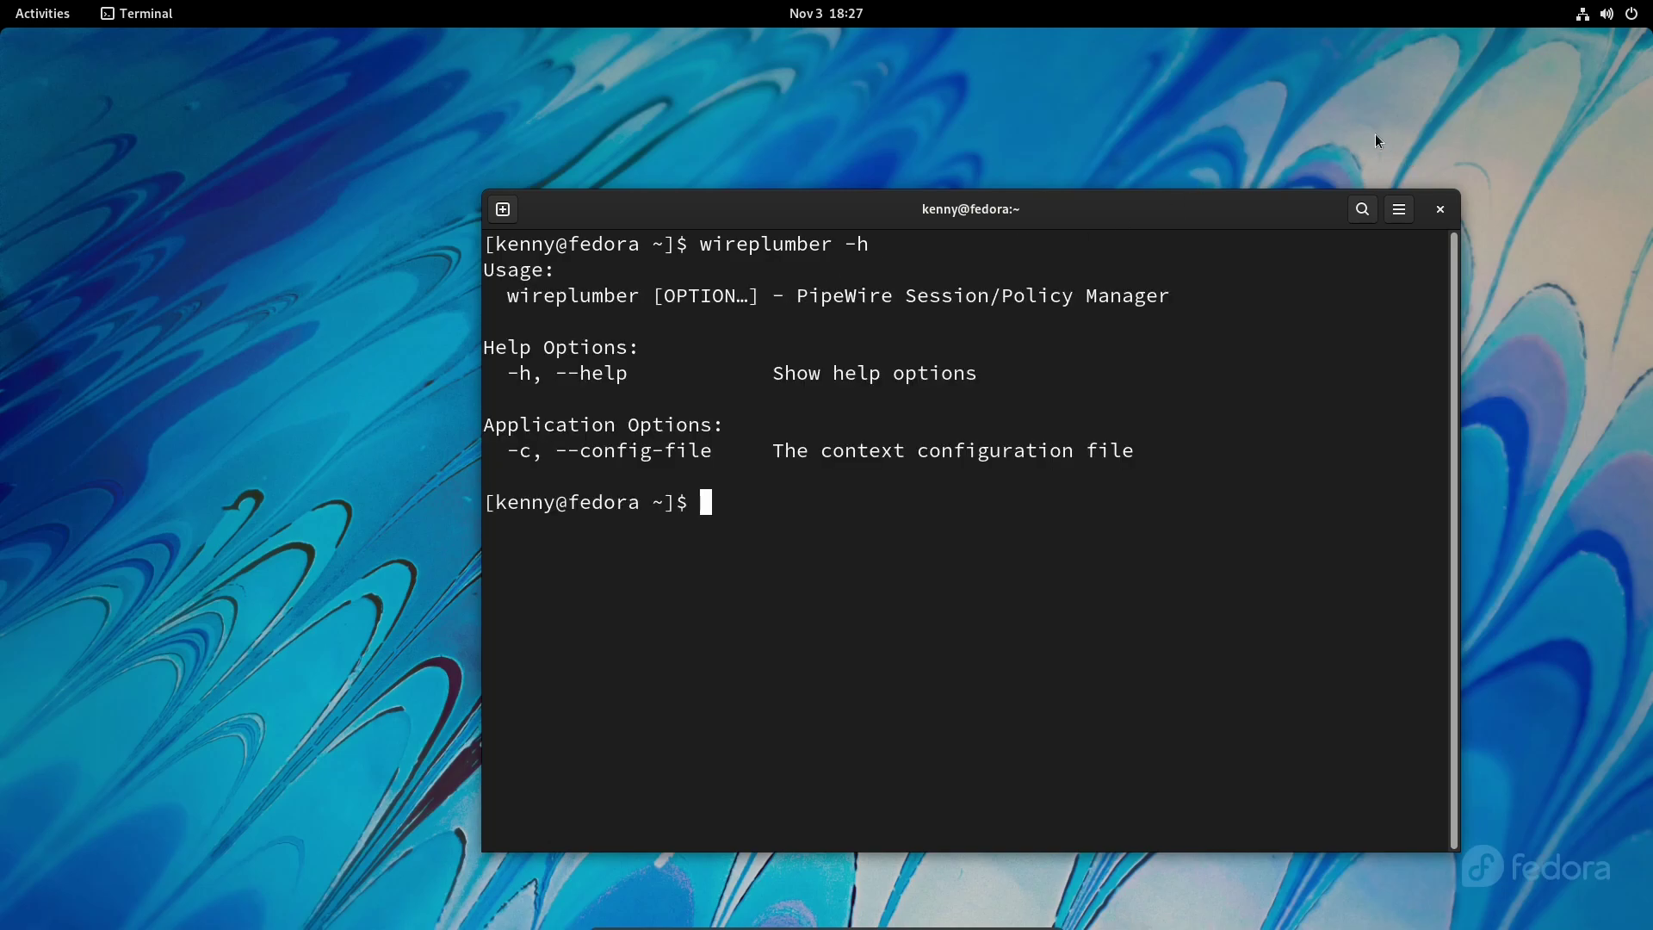
{"action": "left_click", "coordinate": [1442, 210]}
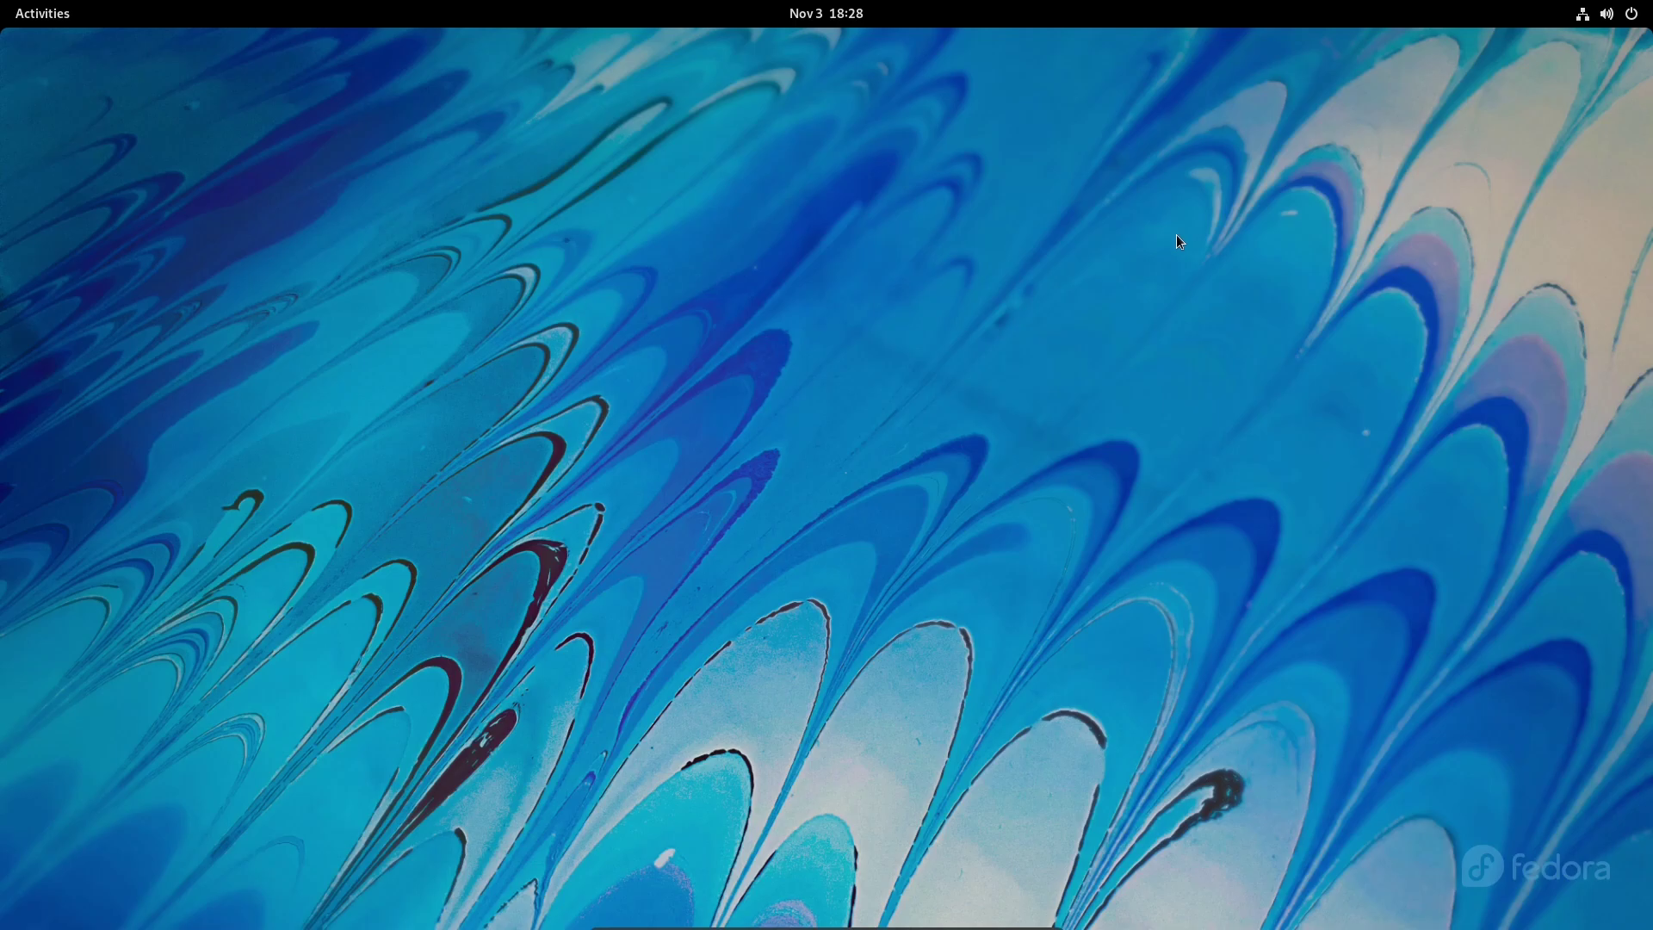
Step: Launch Firefox from the dash and confirm in About Firefox that it is version 94.0
{"action": "key", "text": "super"}
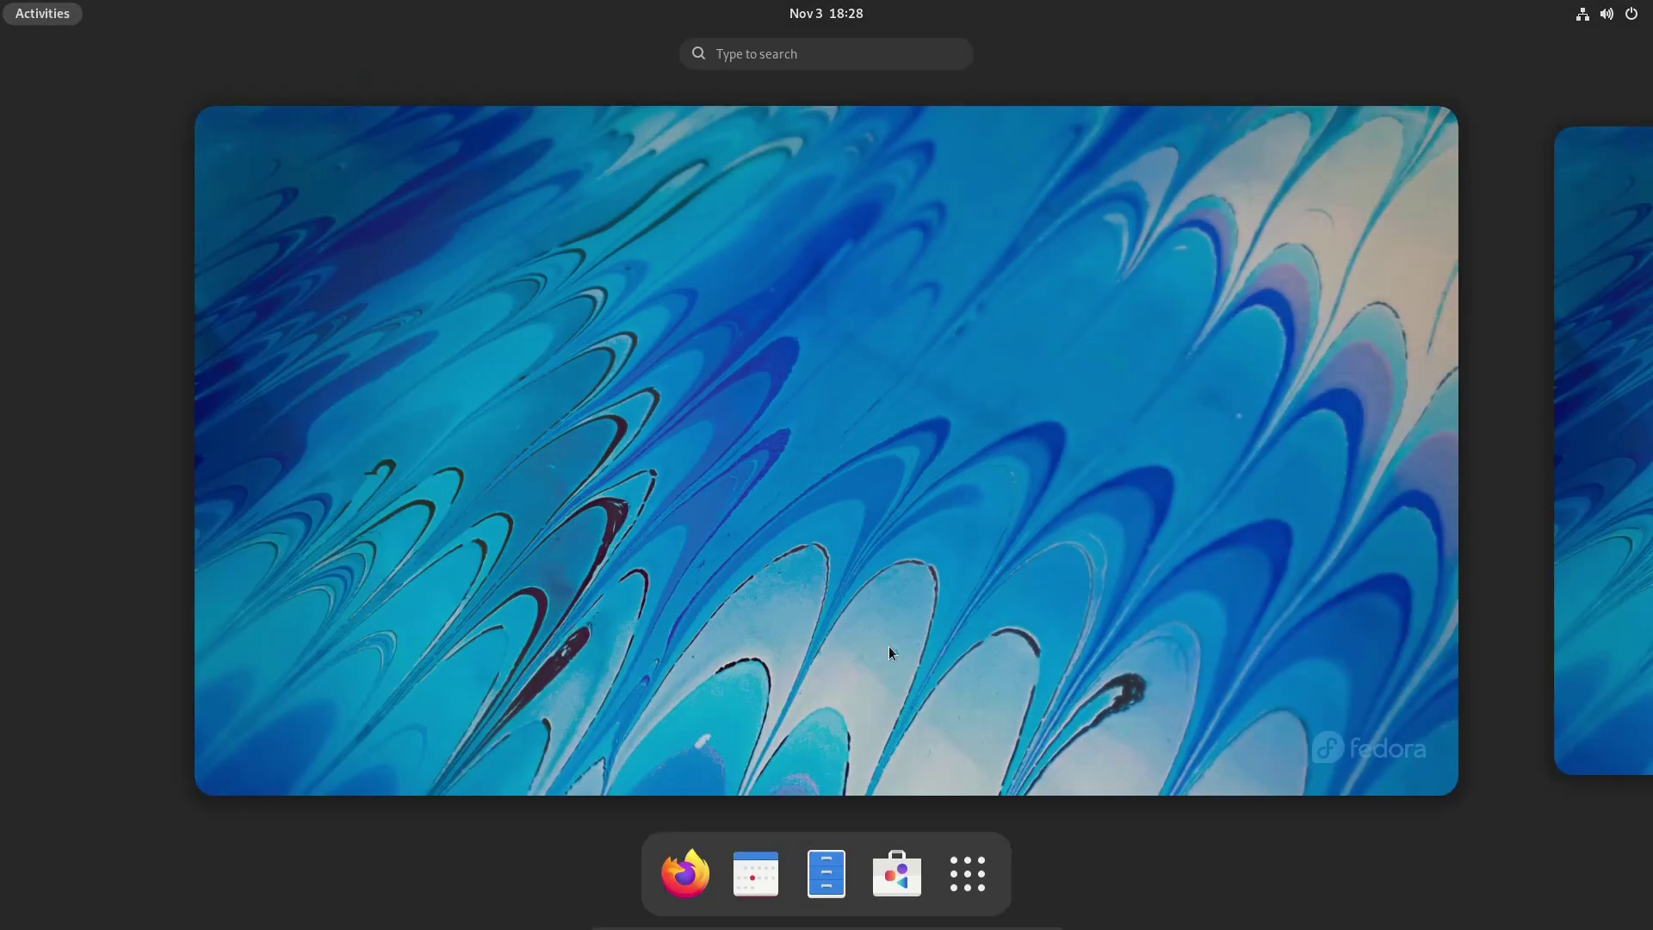
{"action": "left_click", "coordinate": [656, 873]}
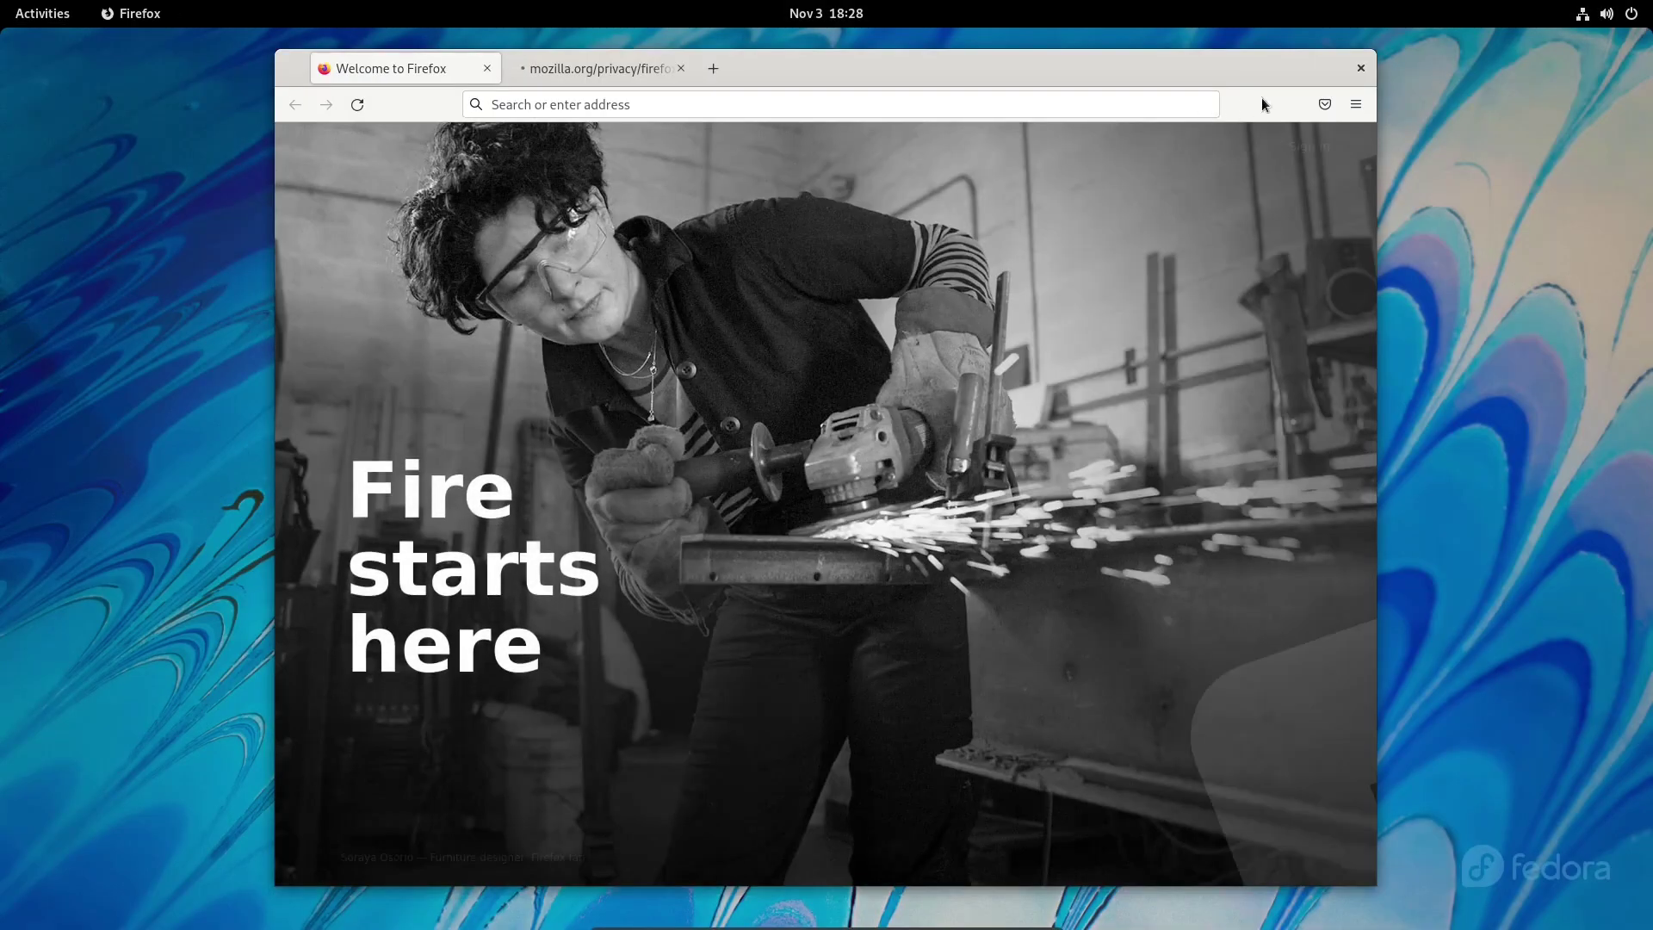
{"action": "left_click", "coordinate": [1361, 105]}
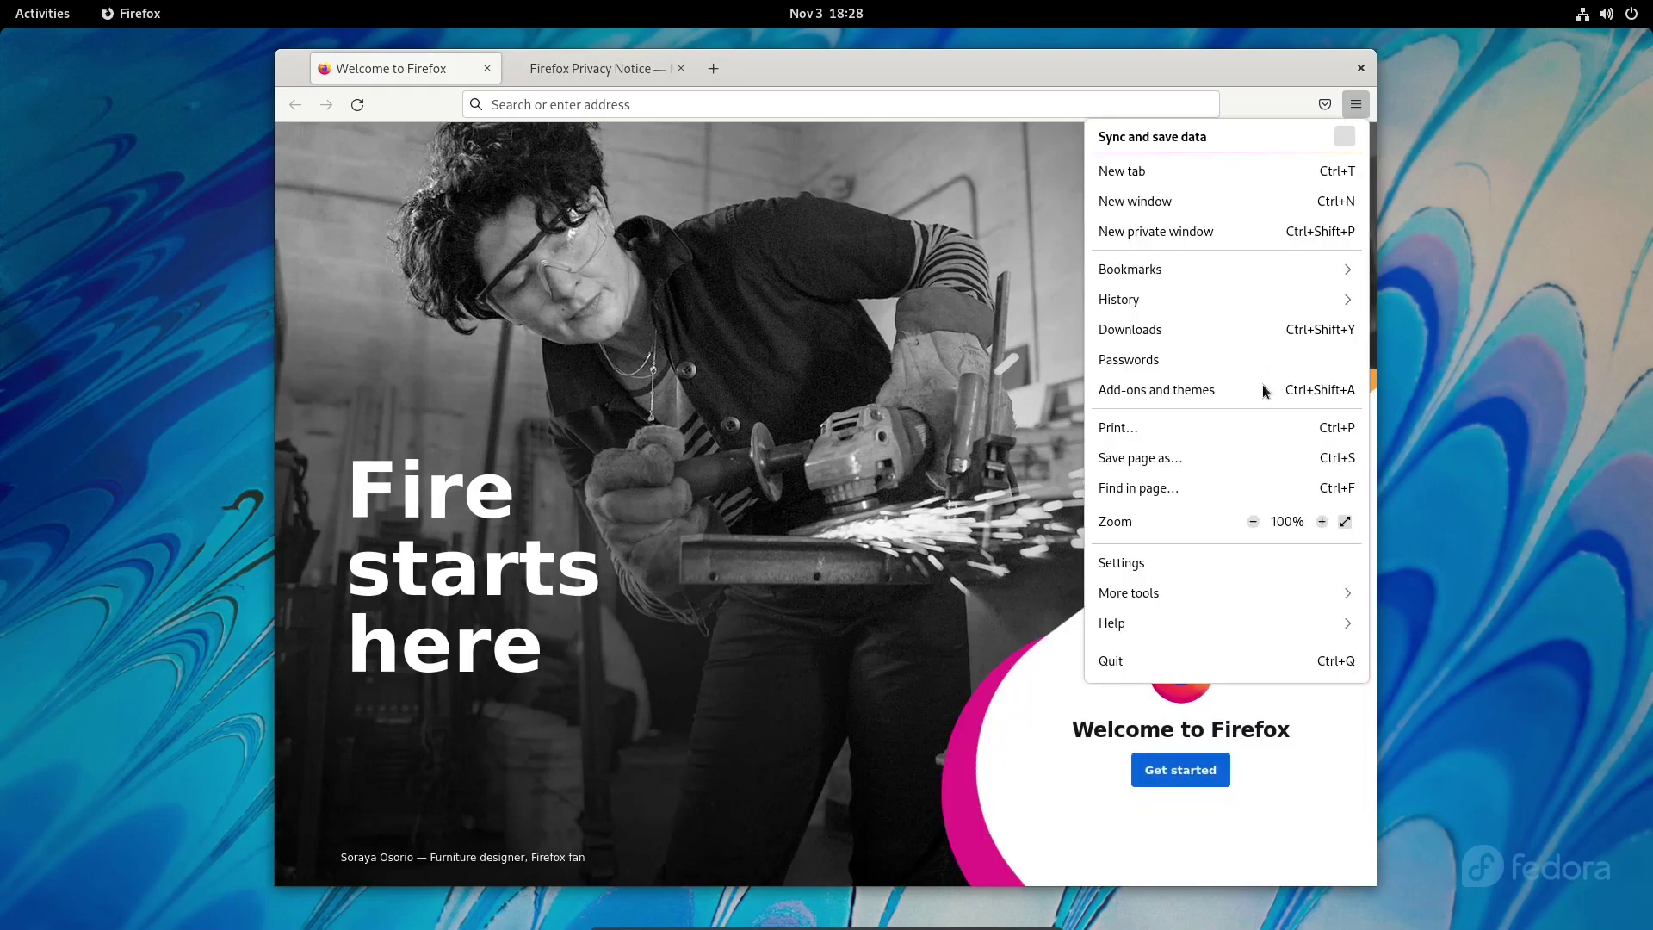
{"action": "left_click", "coordinate": [1160, 627]}
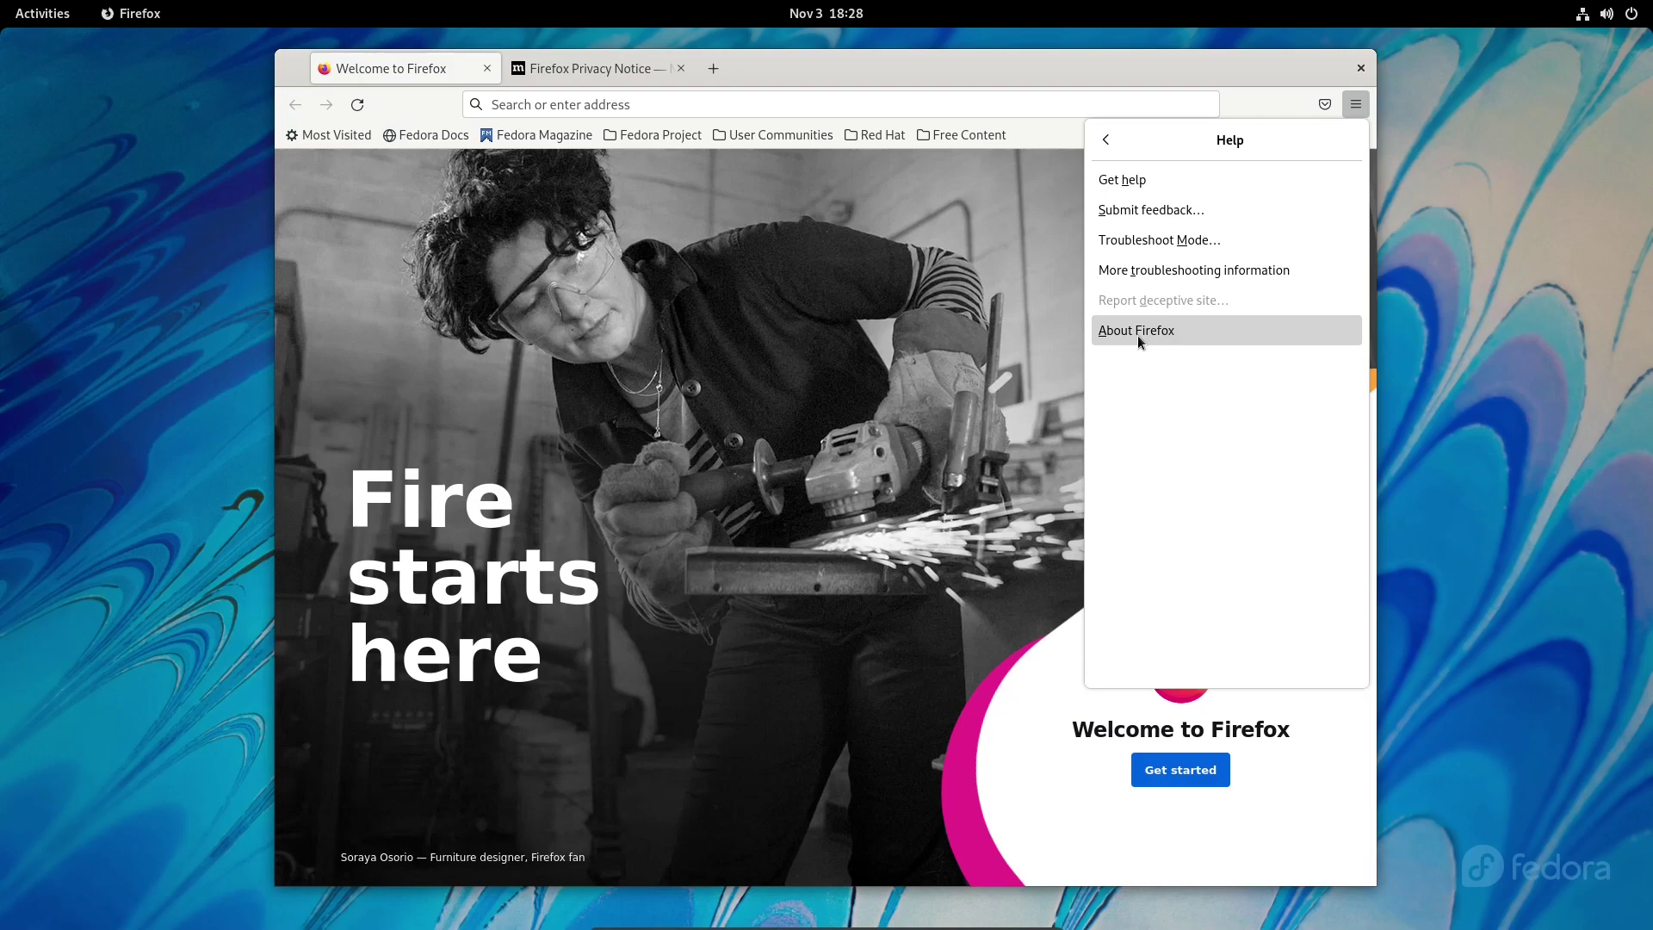
{"action": "left_click", "coordinate": [1133, 333]}
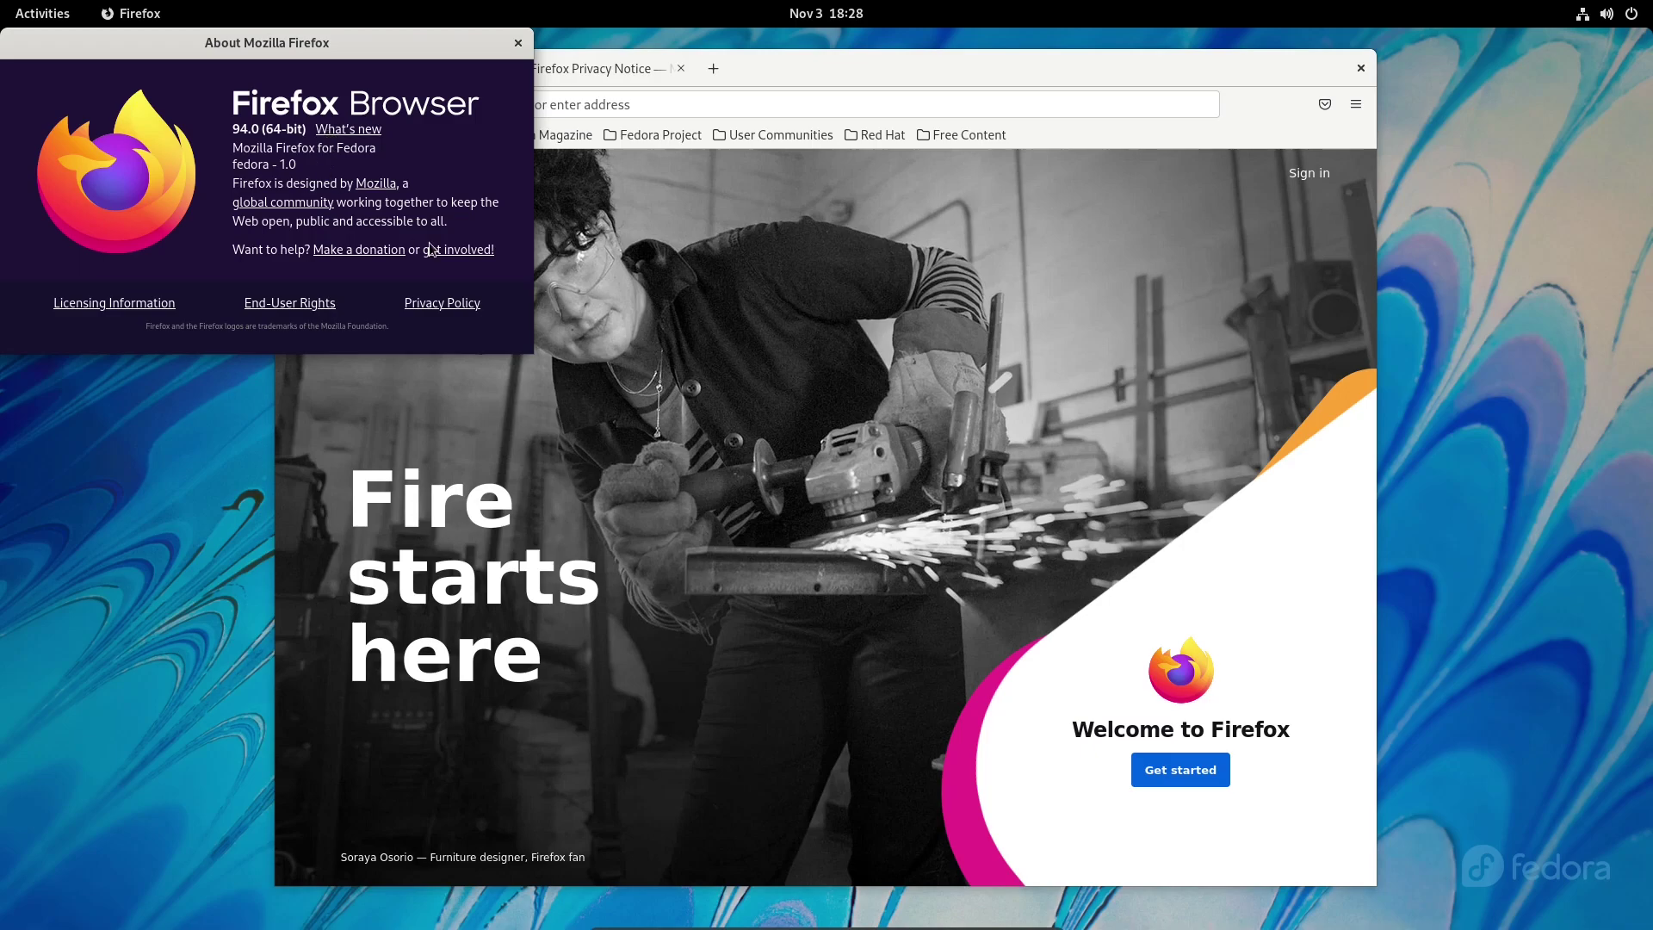
{"action": "left_click", "coordinate": [517, 42]}
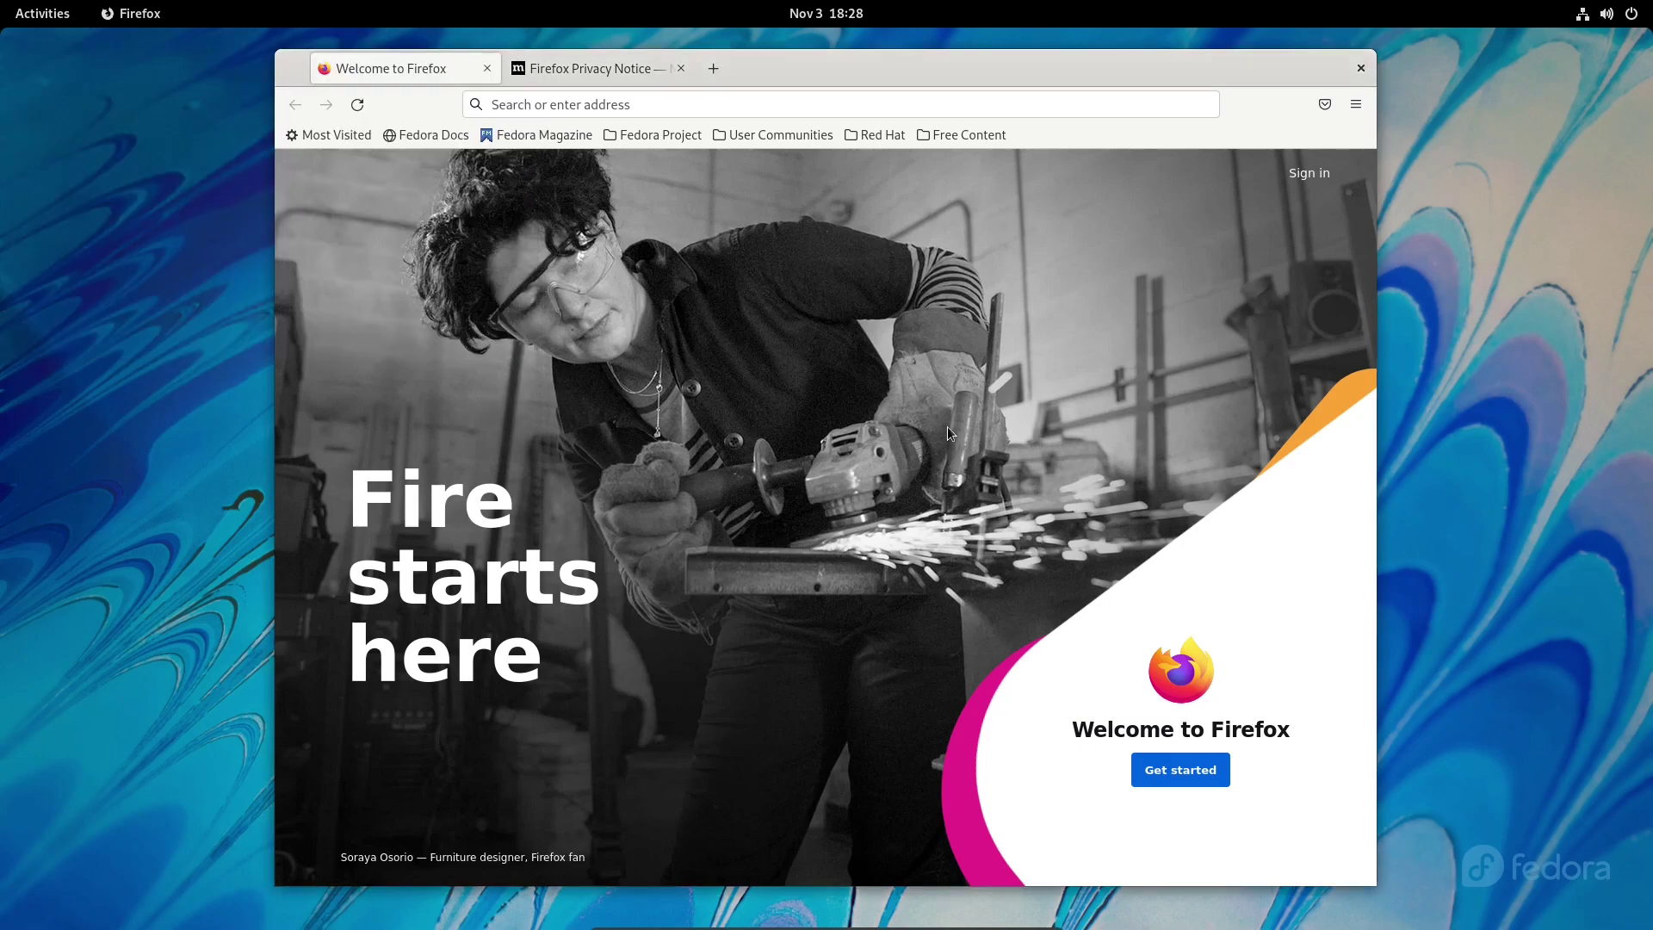
Step: Pick the dark theme, preview Abstract's Balanced, Soft and Bold variations, then save the Default colorway
{"action": "left_click", "coordinate": [1180, 769]}
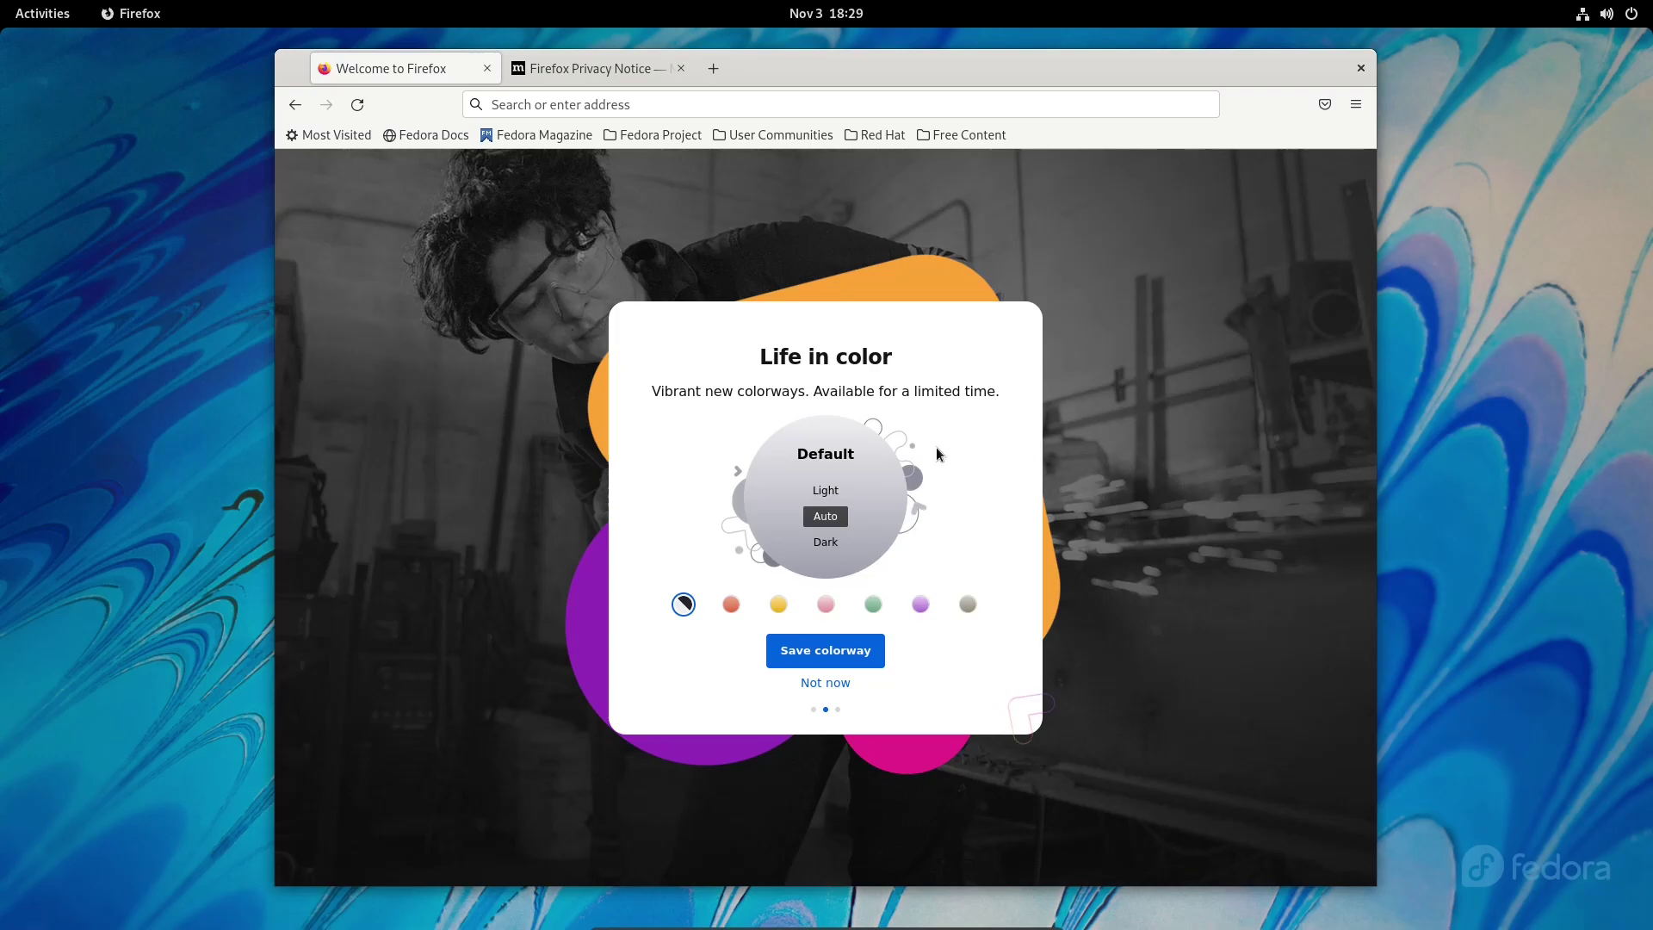
{"action": "left_click", "coordinate": [820, 542]}
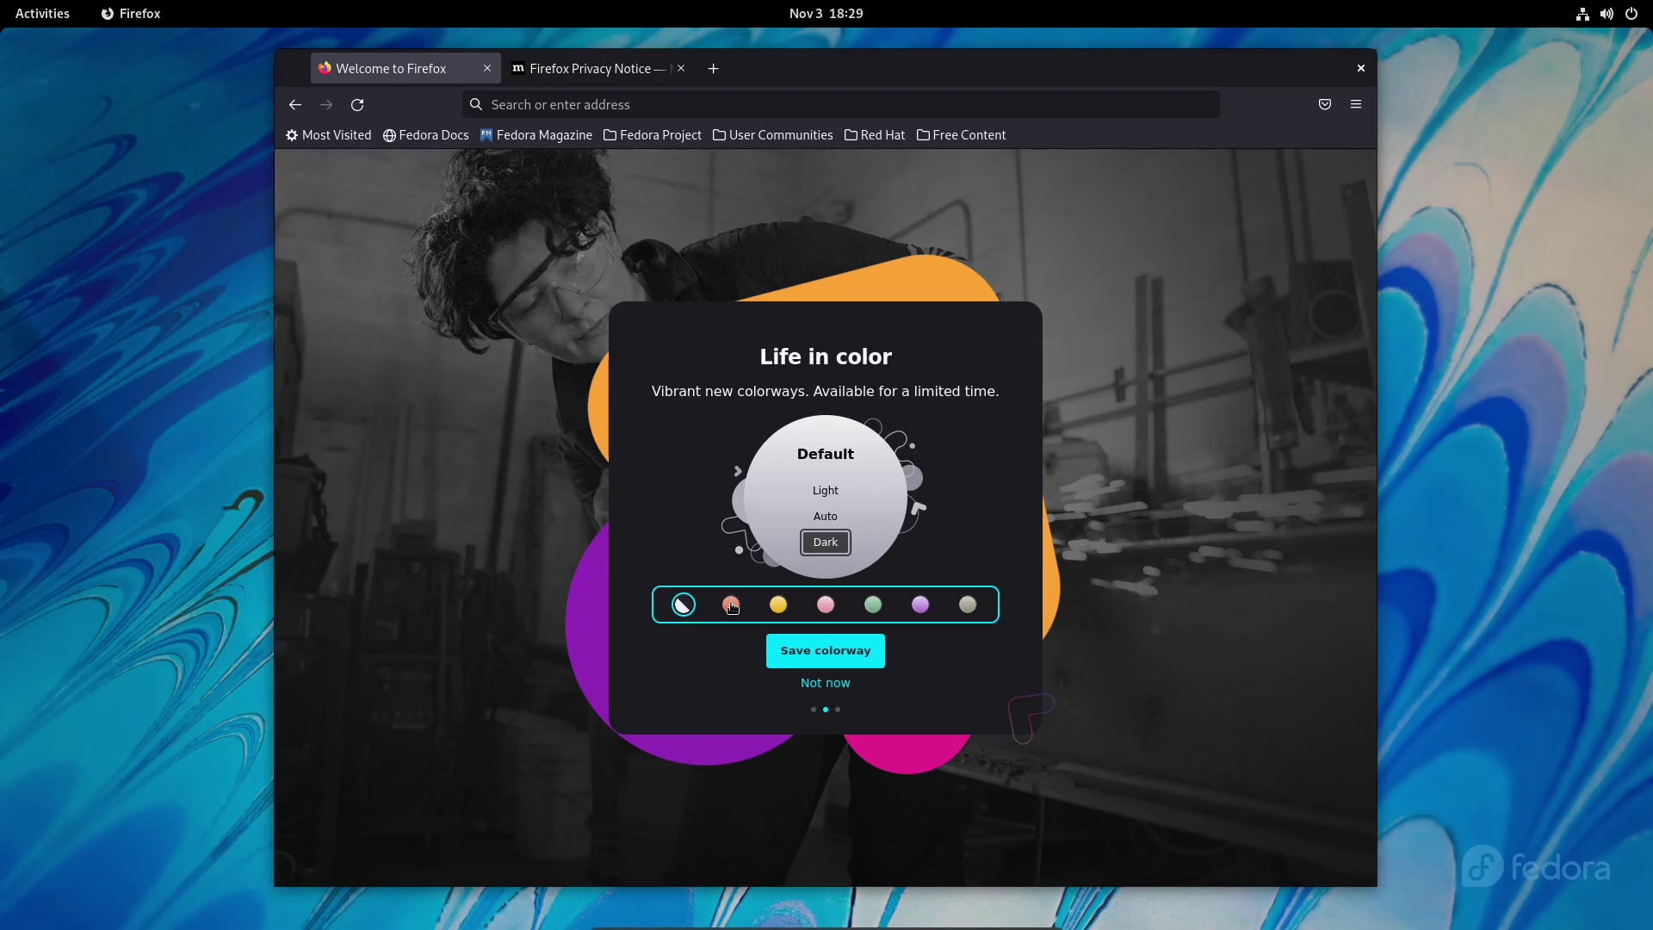
{"action": "left_click", "coordinate": [731, 605]}
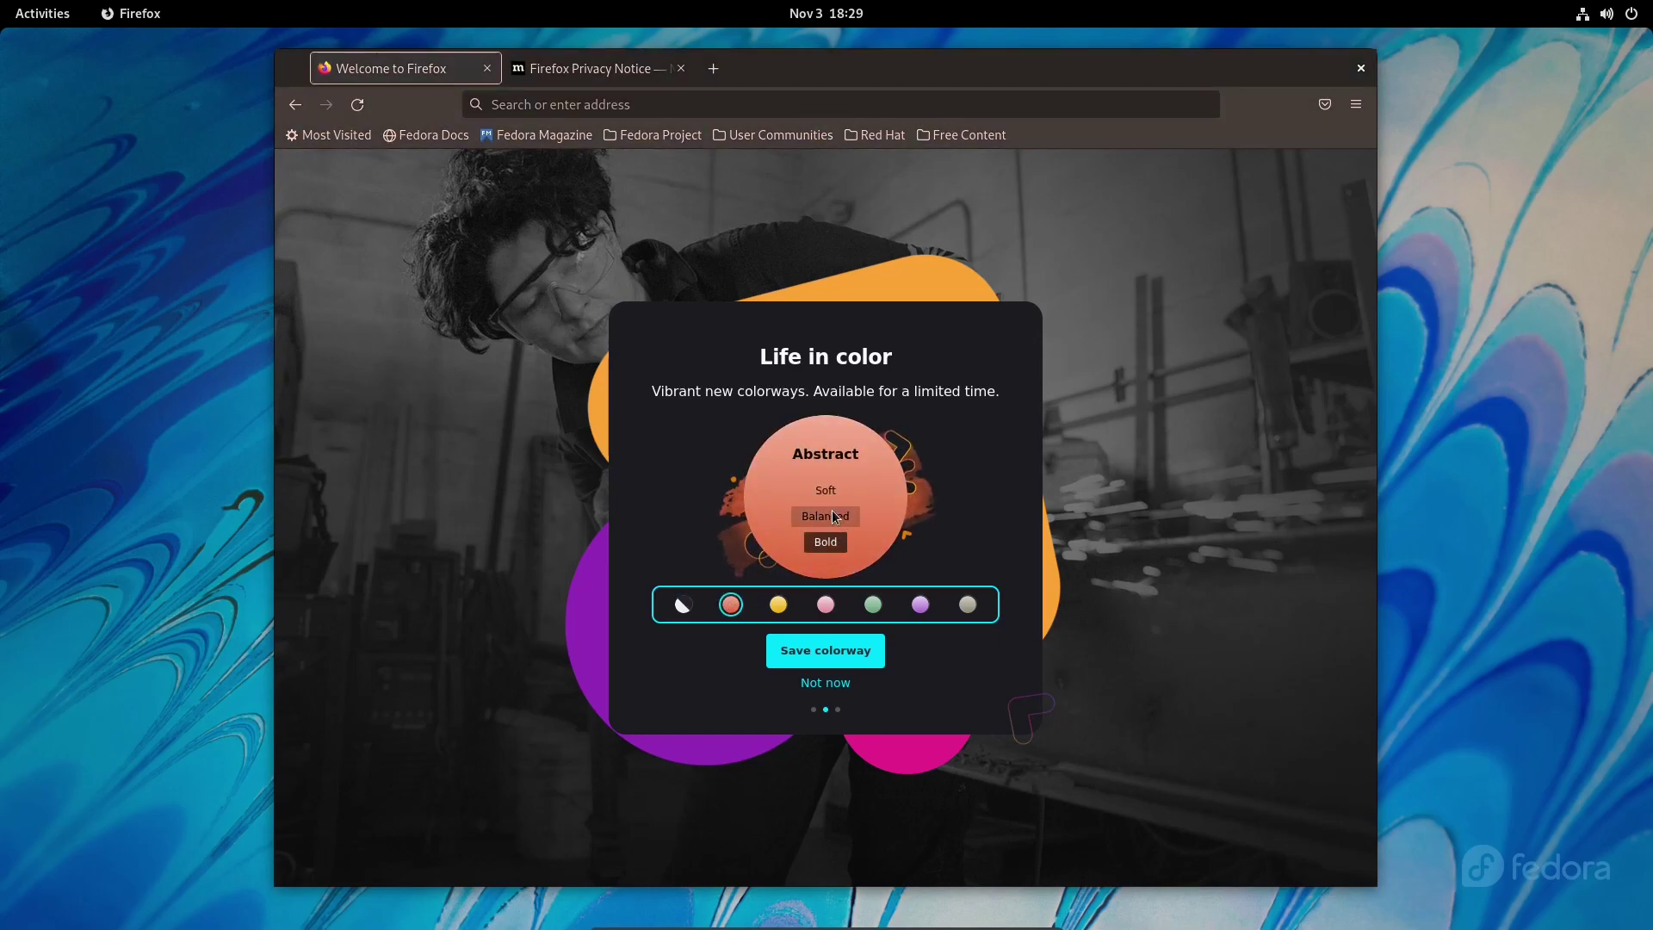
{"action": "left_click", "coordinate": [829, 517]}
{"action": "key", "text": "Up"}
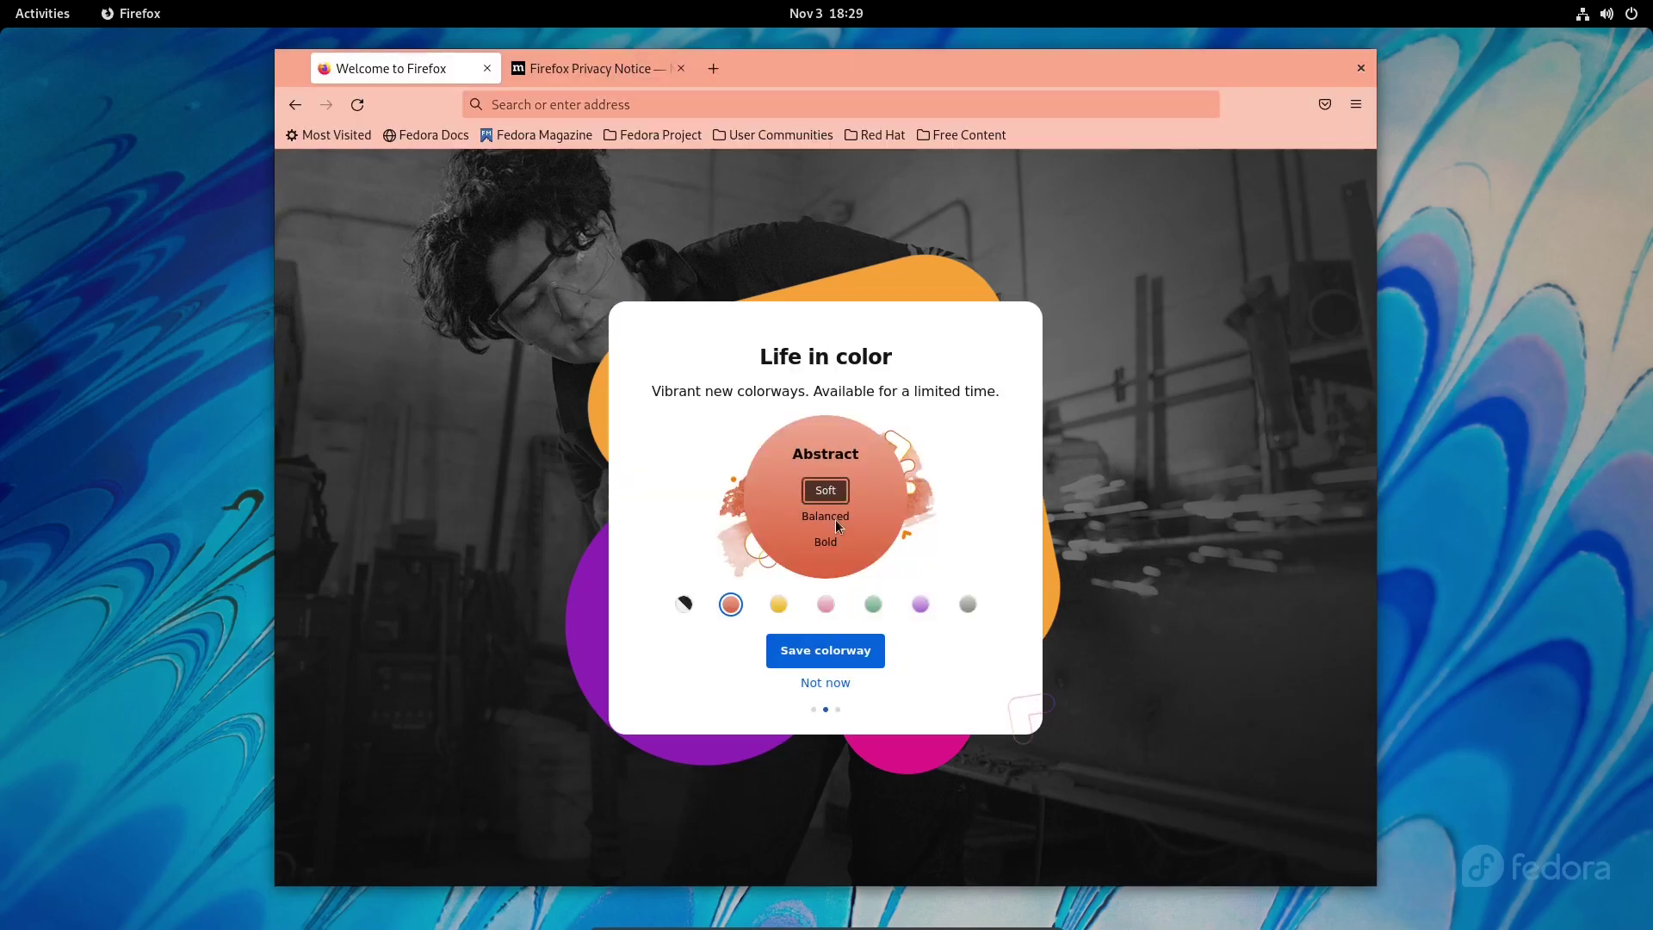
{"action": "left_click", "coordinate": [825, 543]}
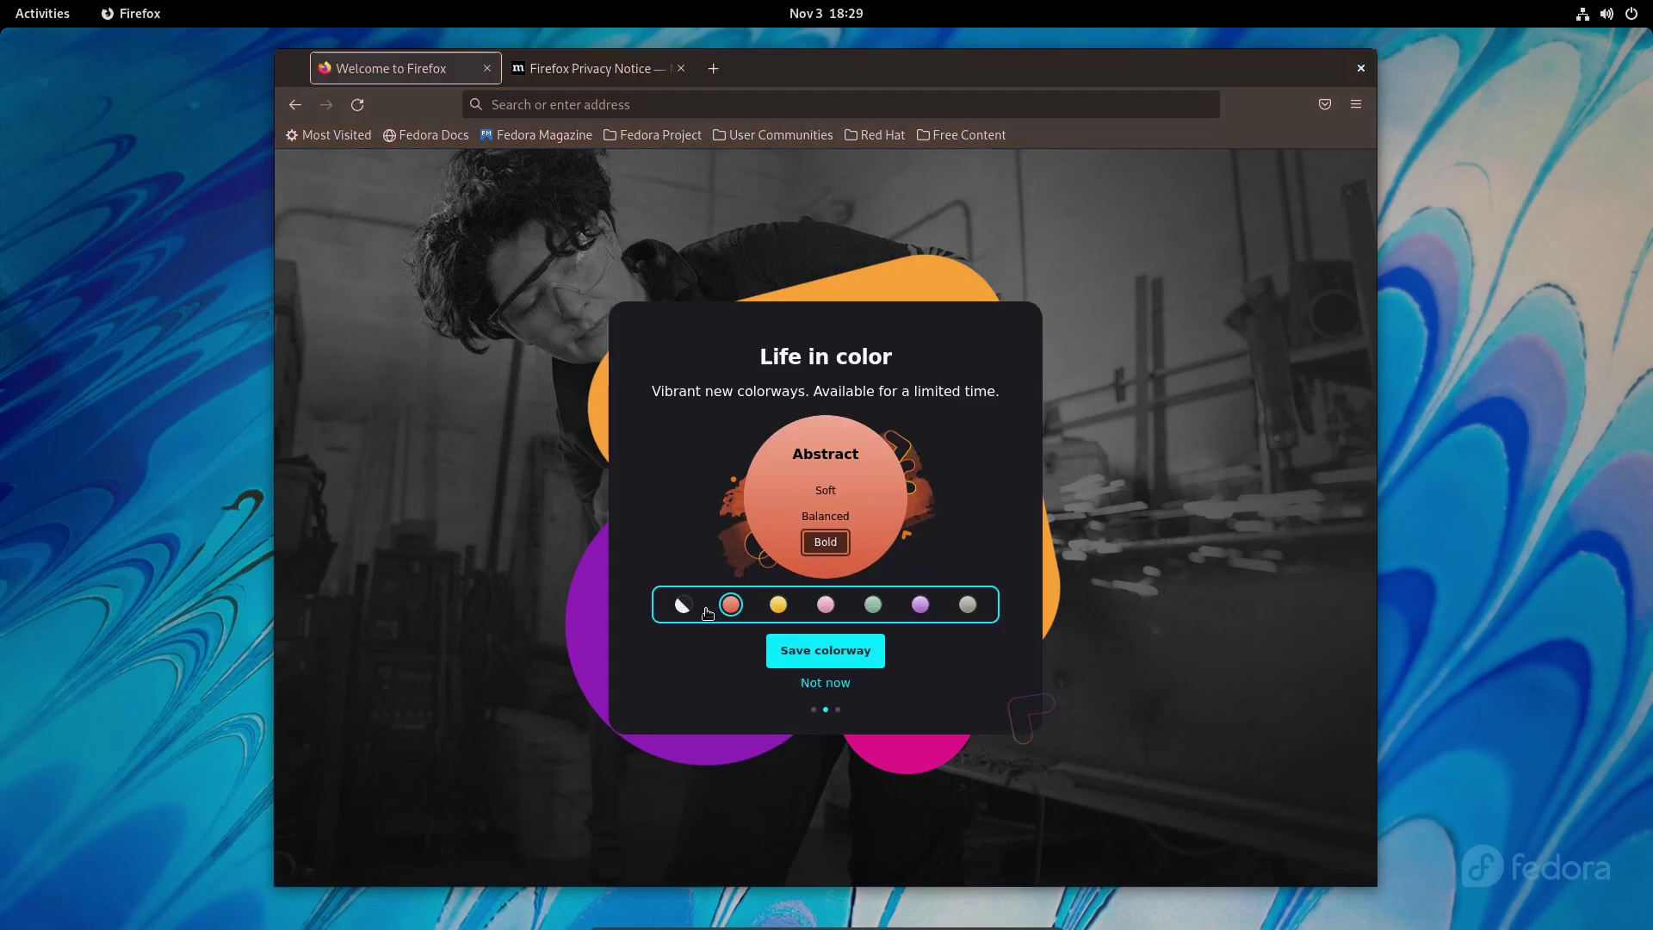
{"action": "left_click", "coordinate": [684, 605]}
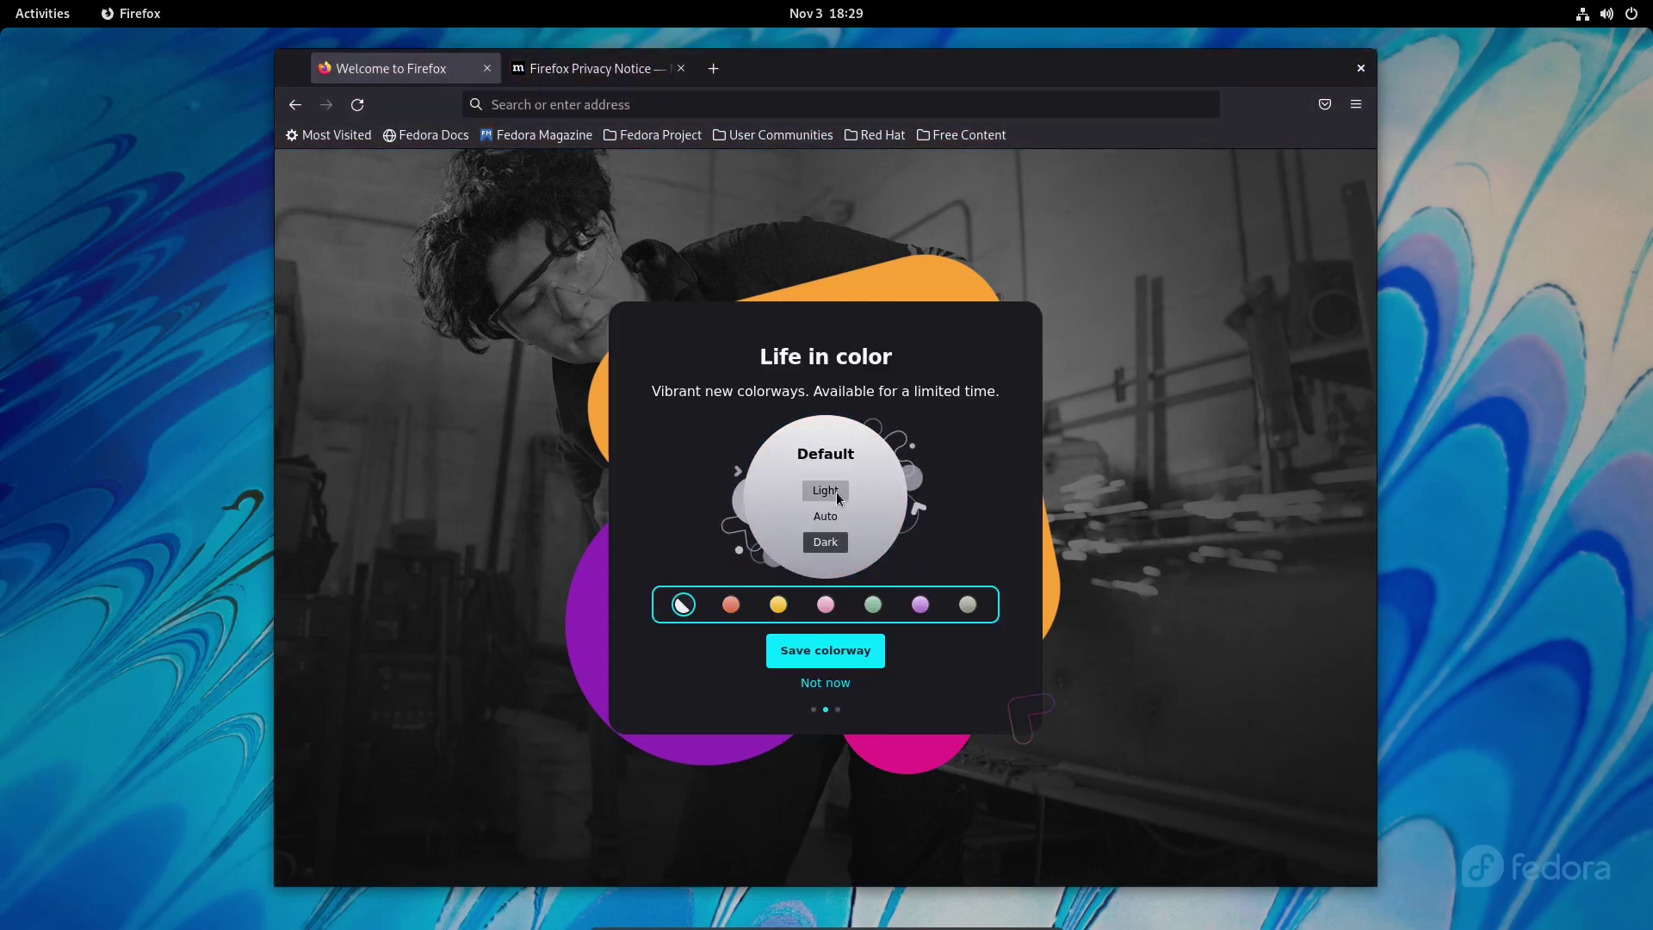
{"action": "left_click", "coordinate": [825, 652]}
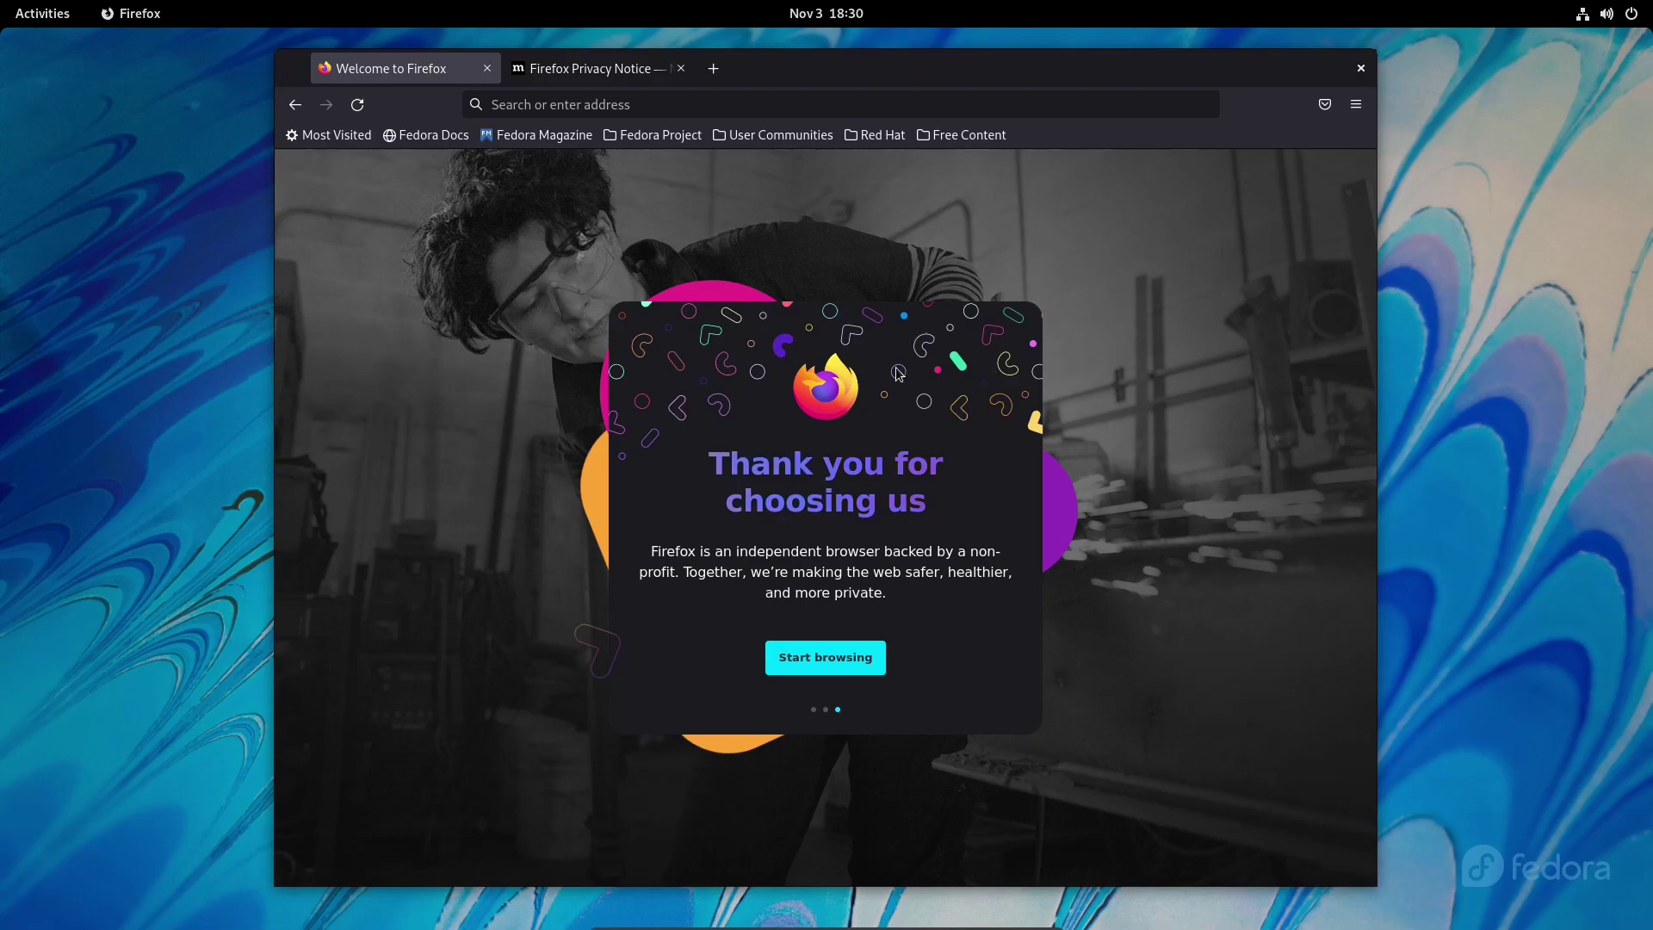
Step: Open about:unloads in a new tab and unload the top-priority tab
{"action": "left_click", "coordinate": [713, 71]}
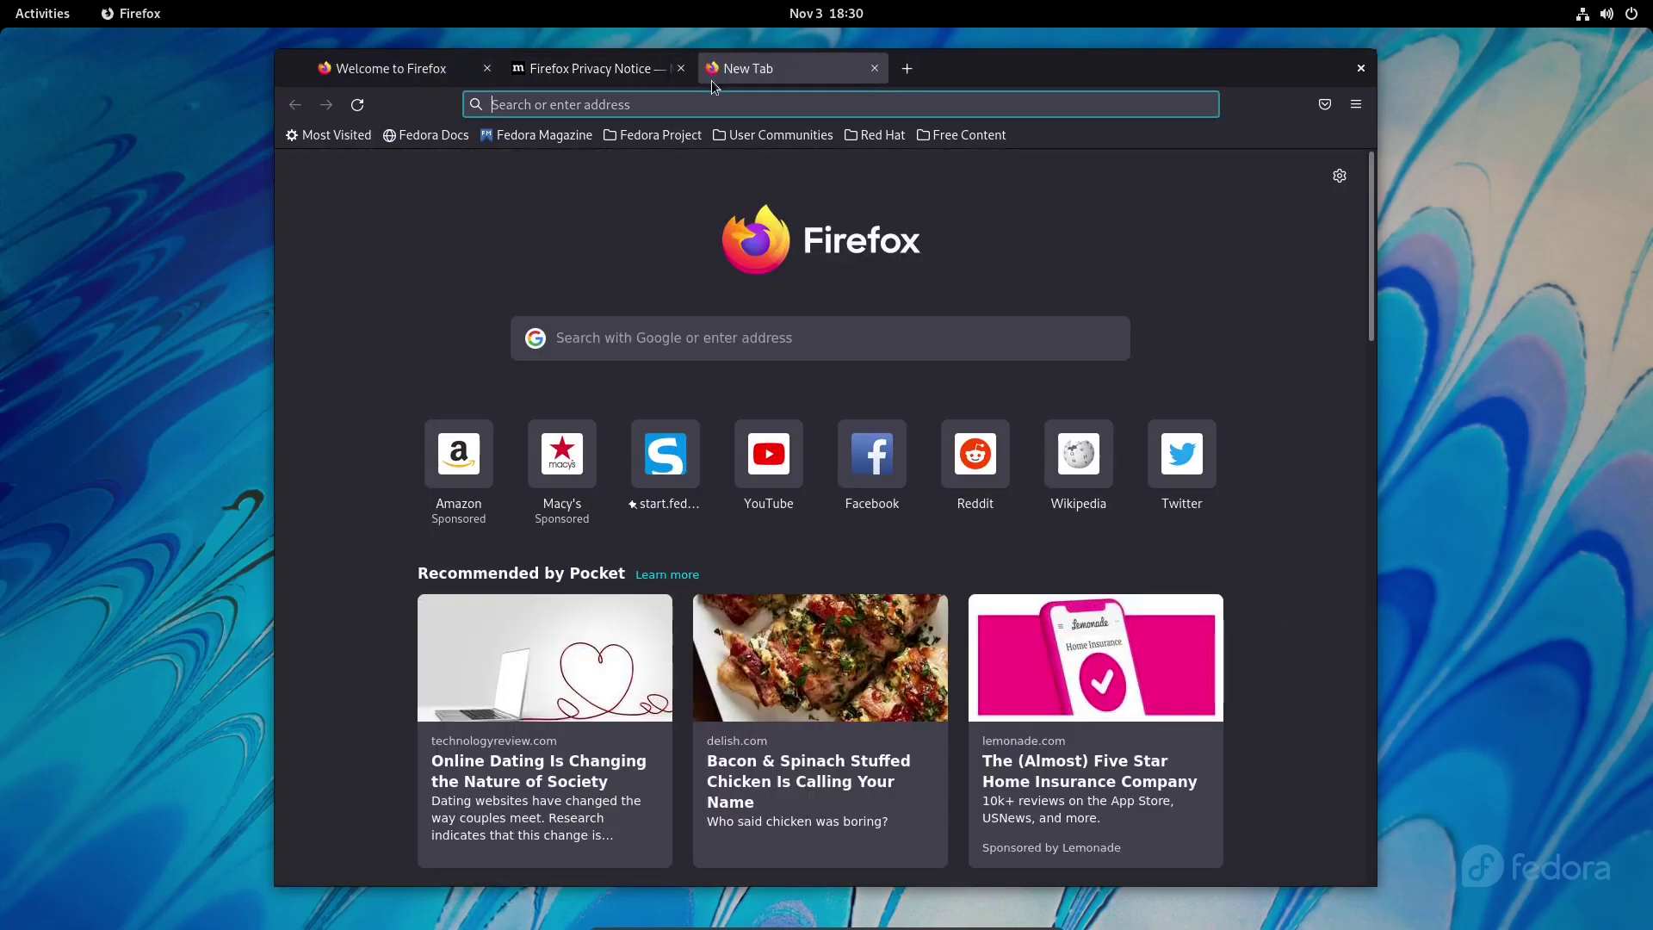
{"action": "type", "text": "about:unload"}
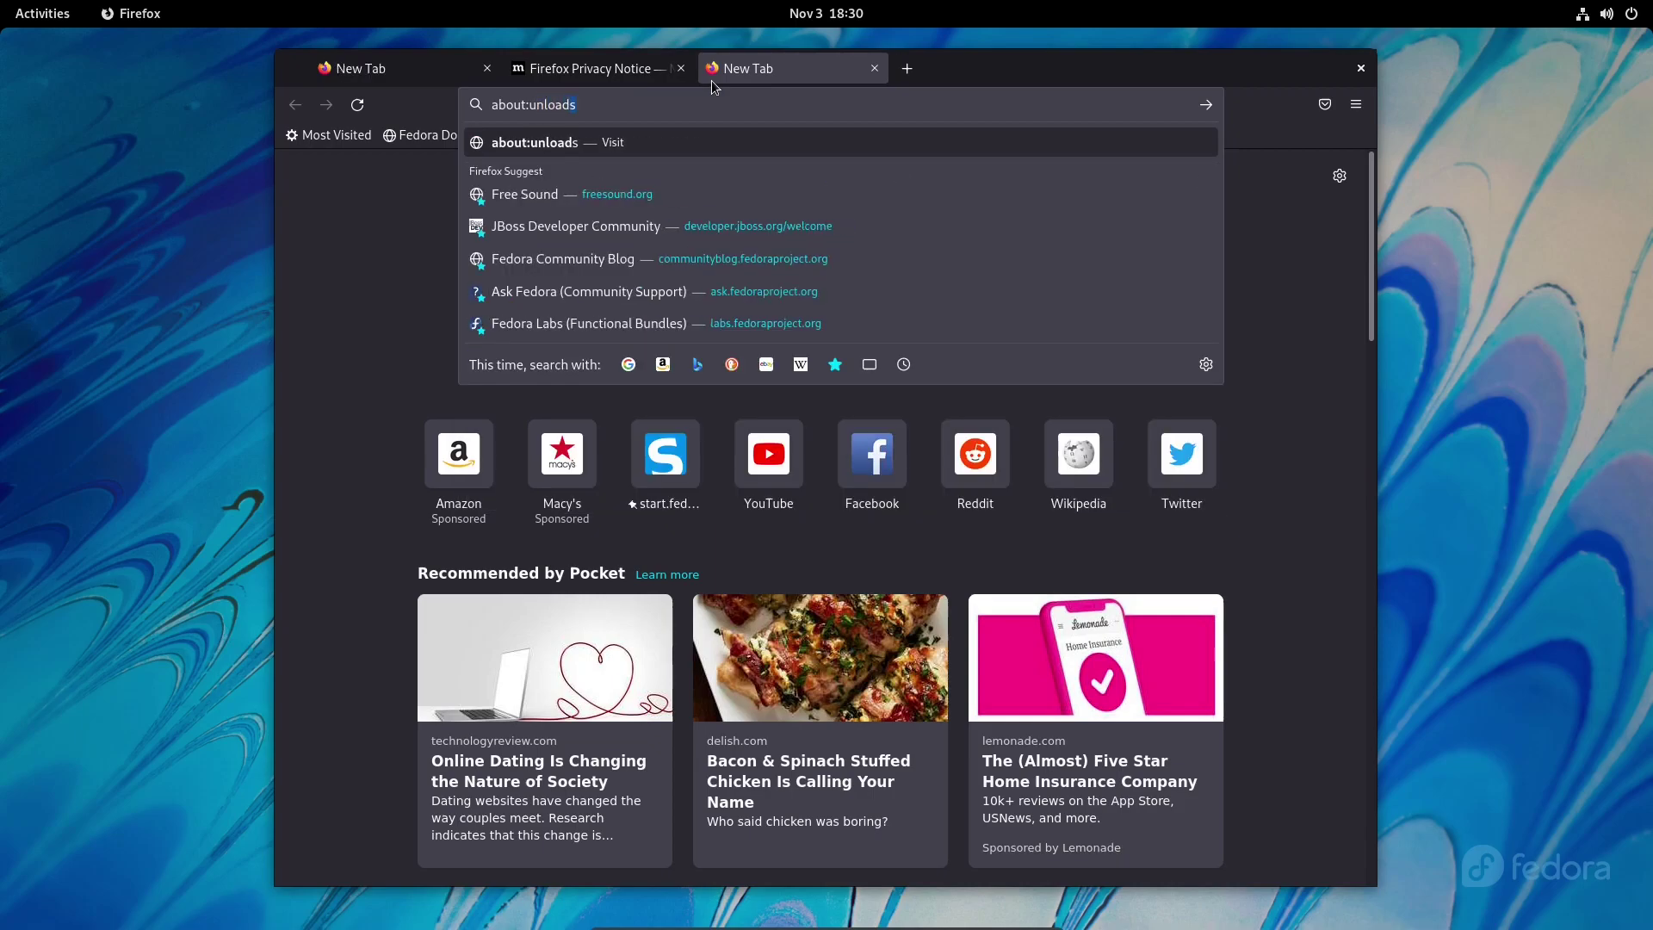
{"action": "key", "text": "Return"}
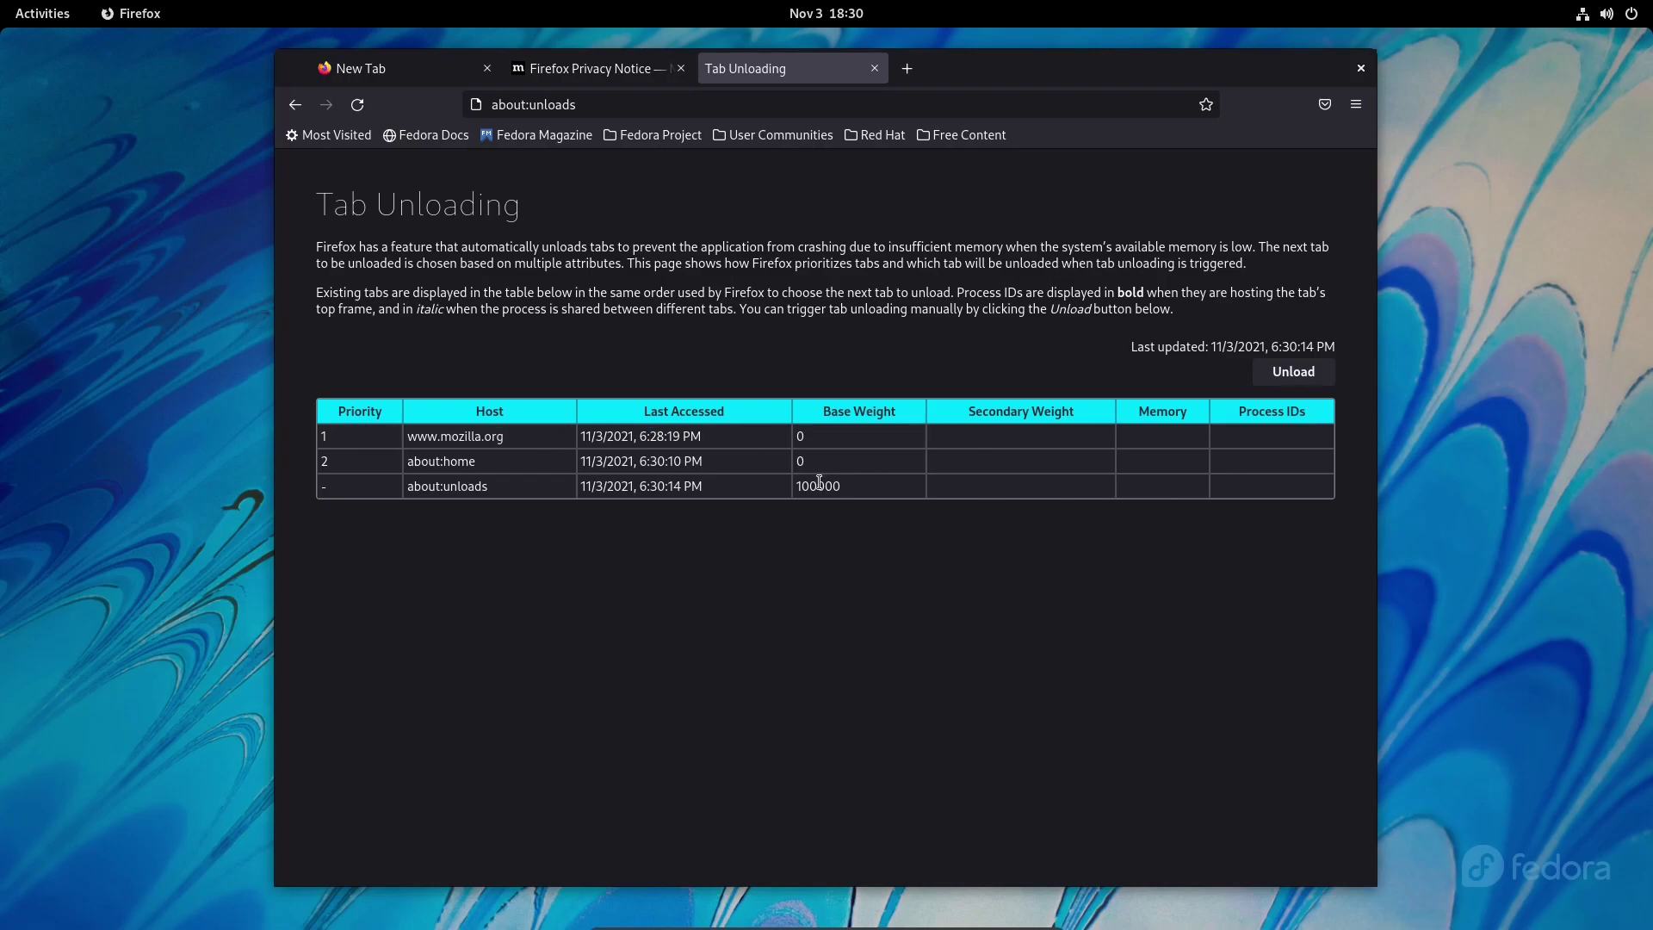
{"action": "left_click", "coordinate": [1302, 375]}
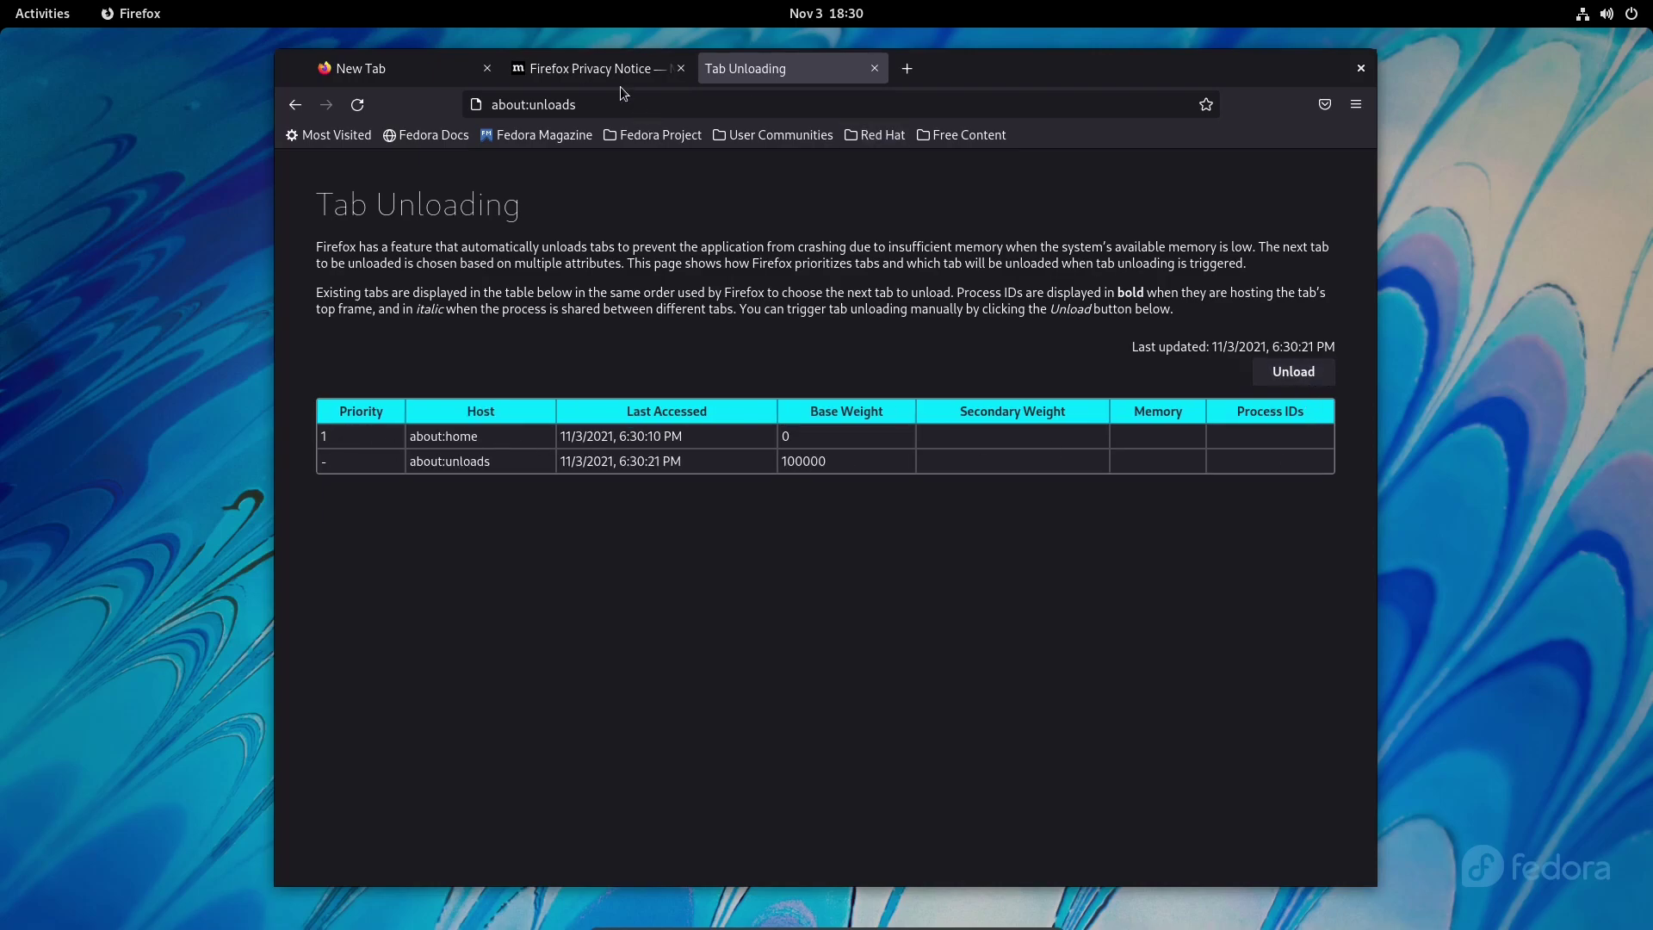
Step: Revisit the New Tab and Privacy Notice tabs, unload again, and move the Firefox window lower
{"action": "left_click", "coordinate": [387, 71]}
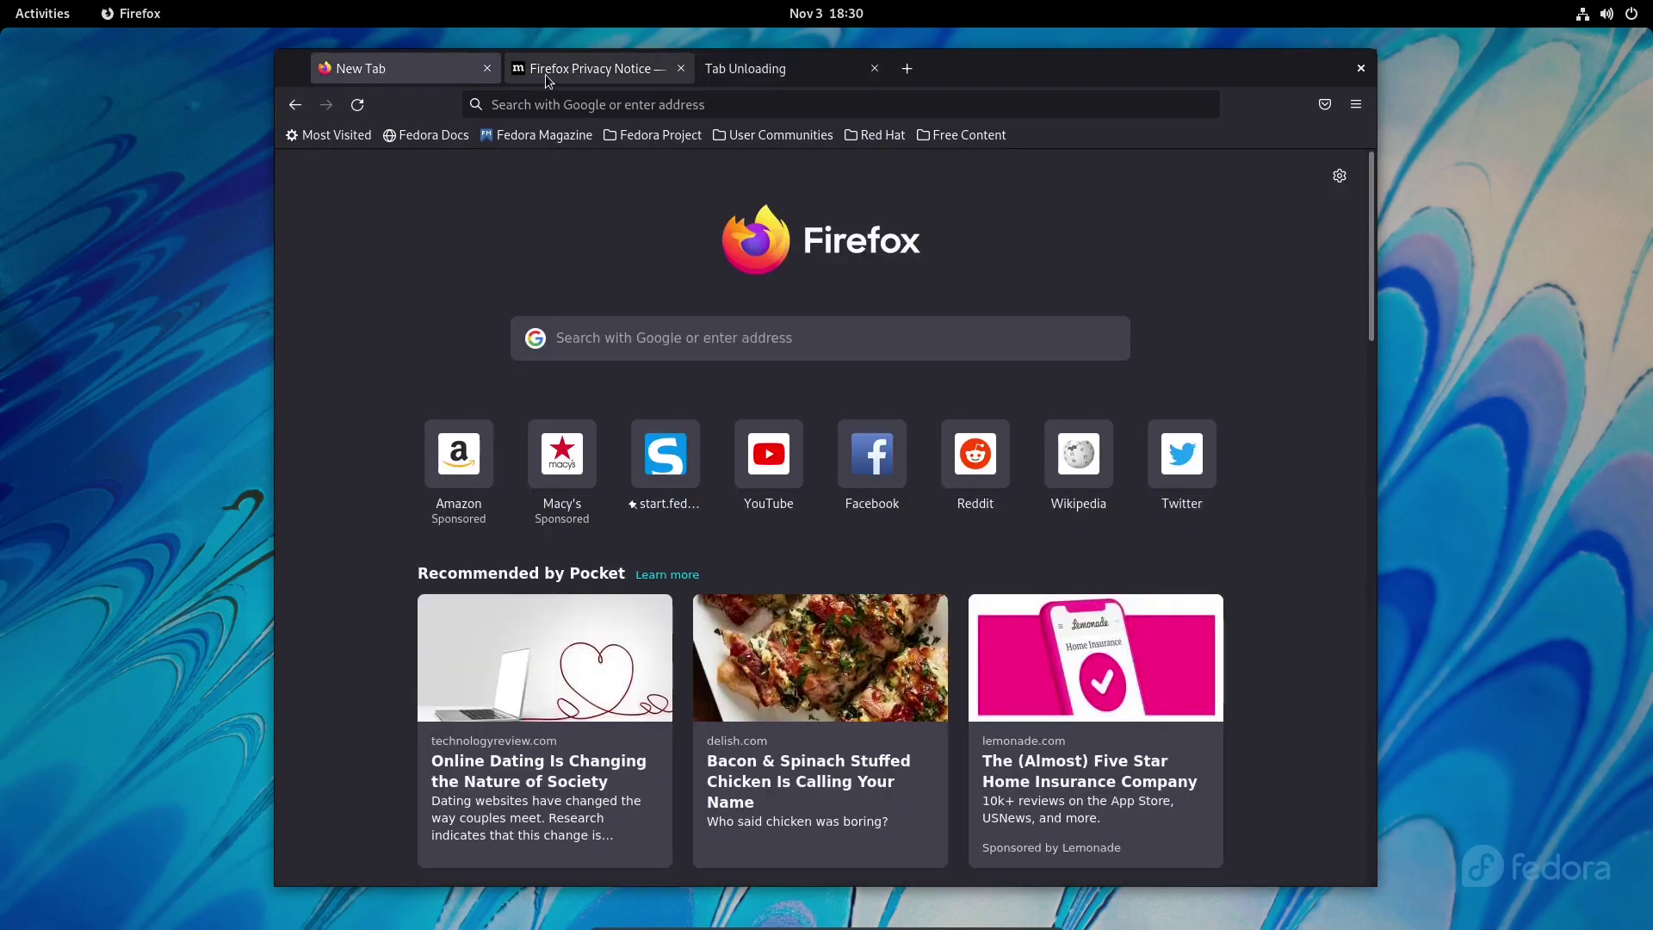
{"action": "left_click", "coordinate": [545, 74]}
{"action": "left_click", "coordinate": [751, 69]}
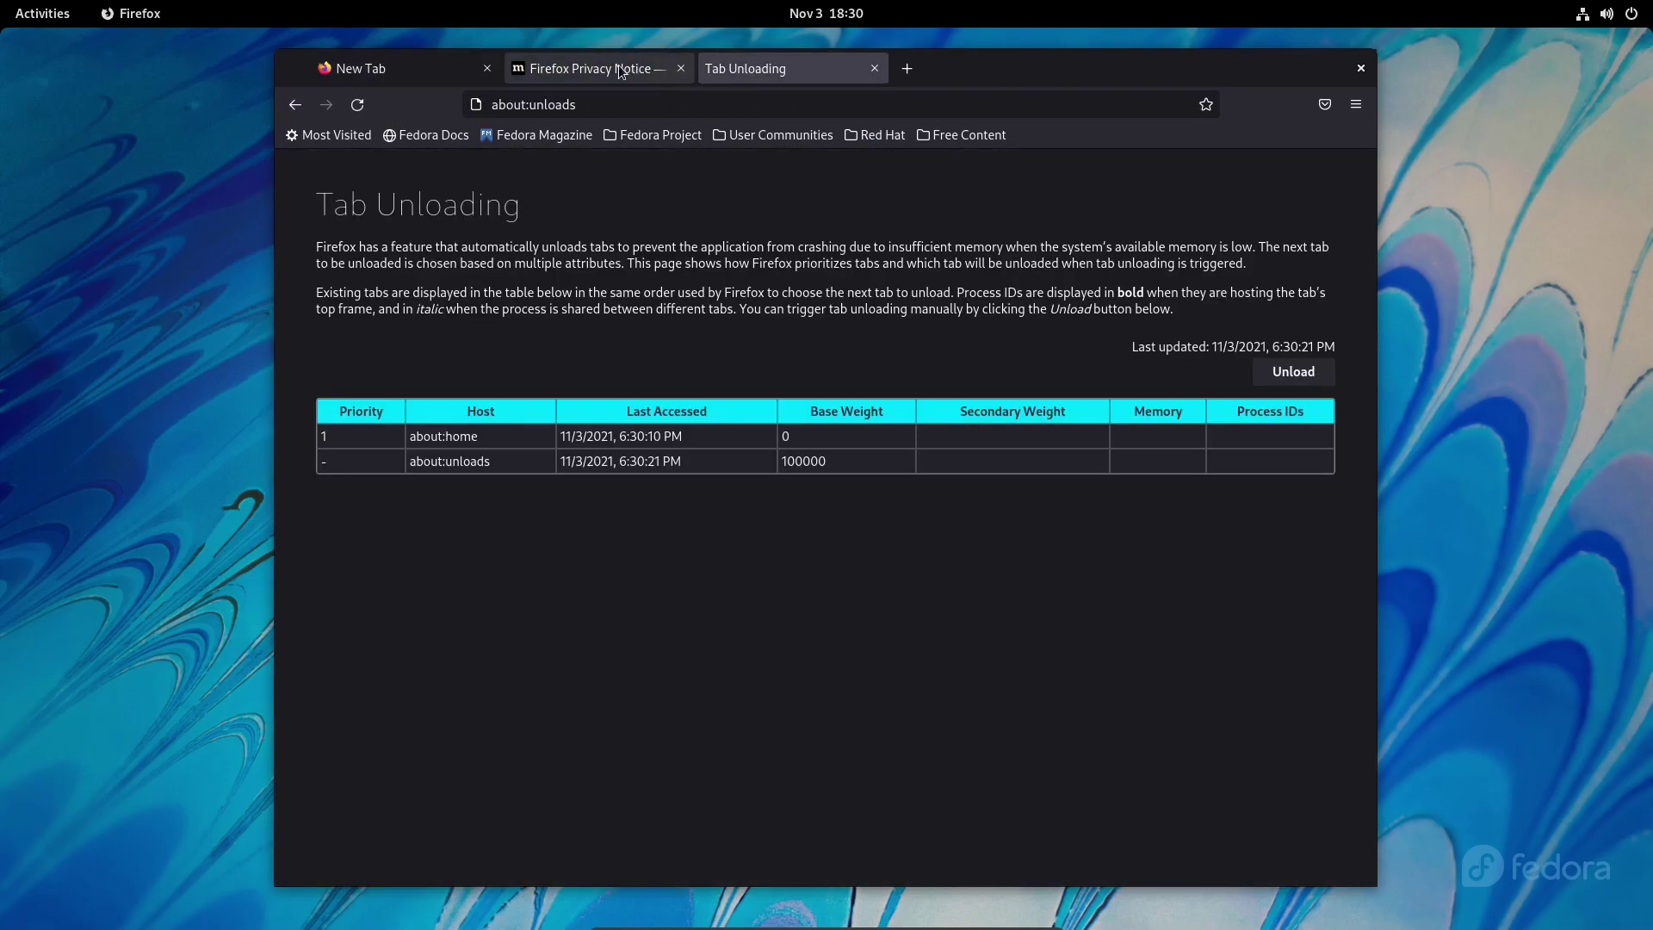
{"action": "left_click", "coordinate": [629, 73]}
{"action": "left_click", "coordinate": [748, 68]}
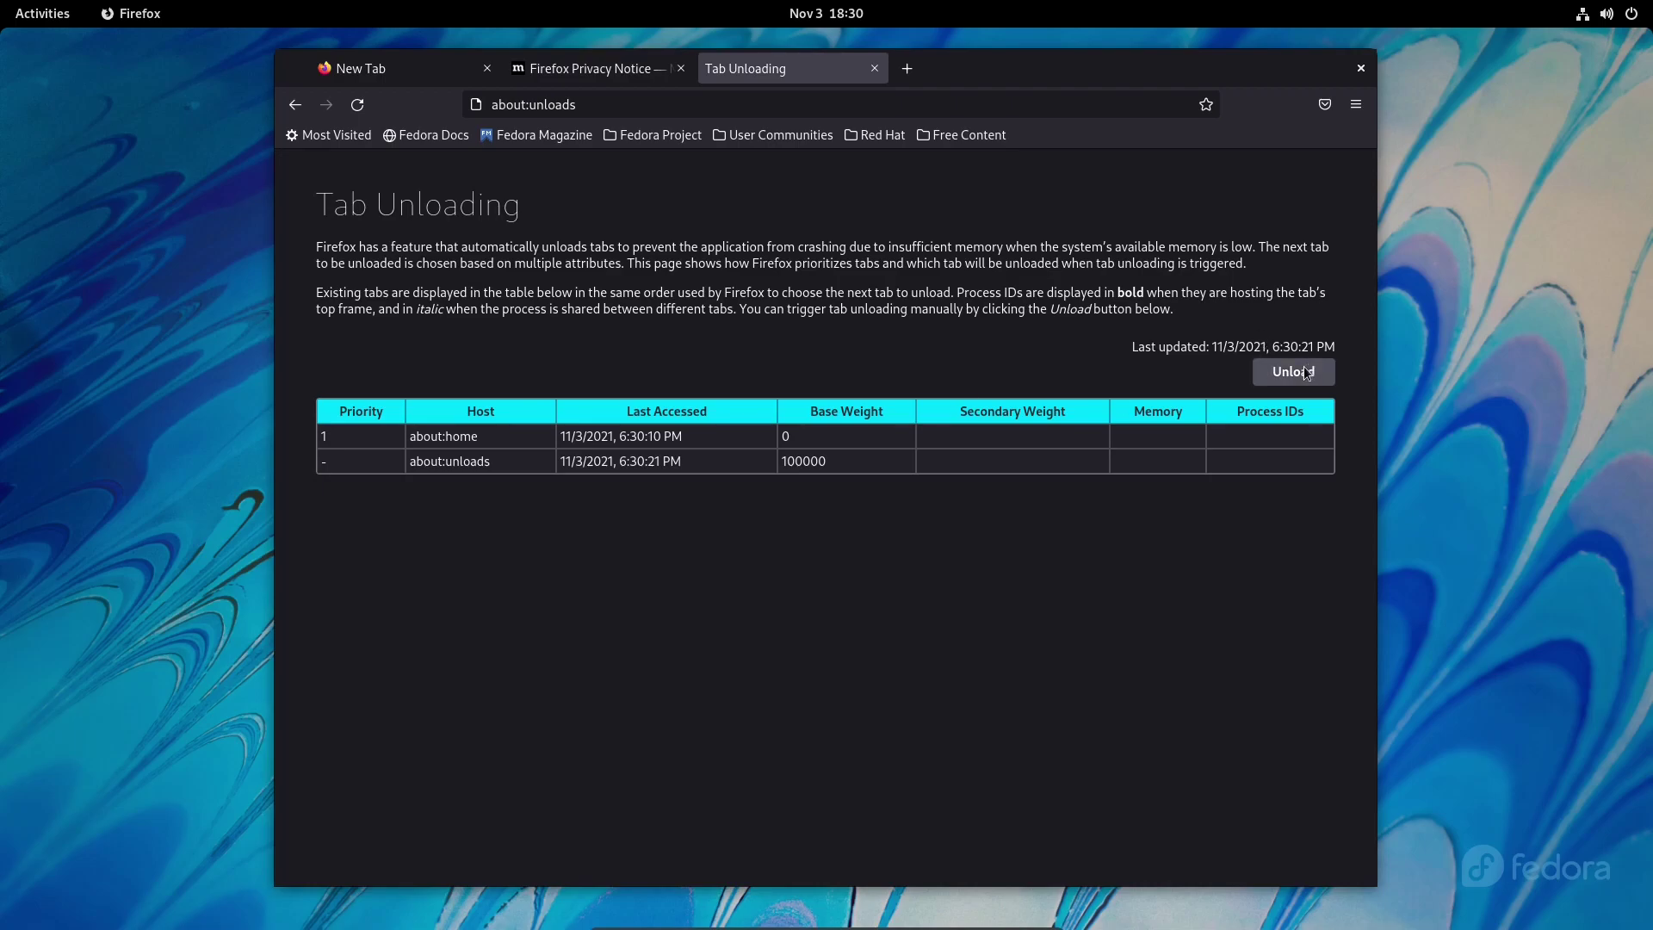
{"action": "left_click", "coordinate": [1306, 372]}
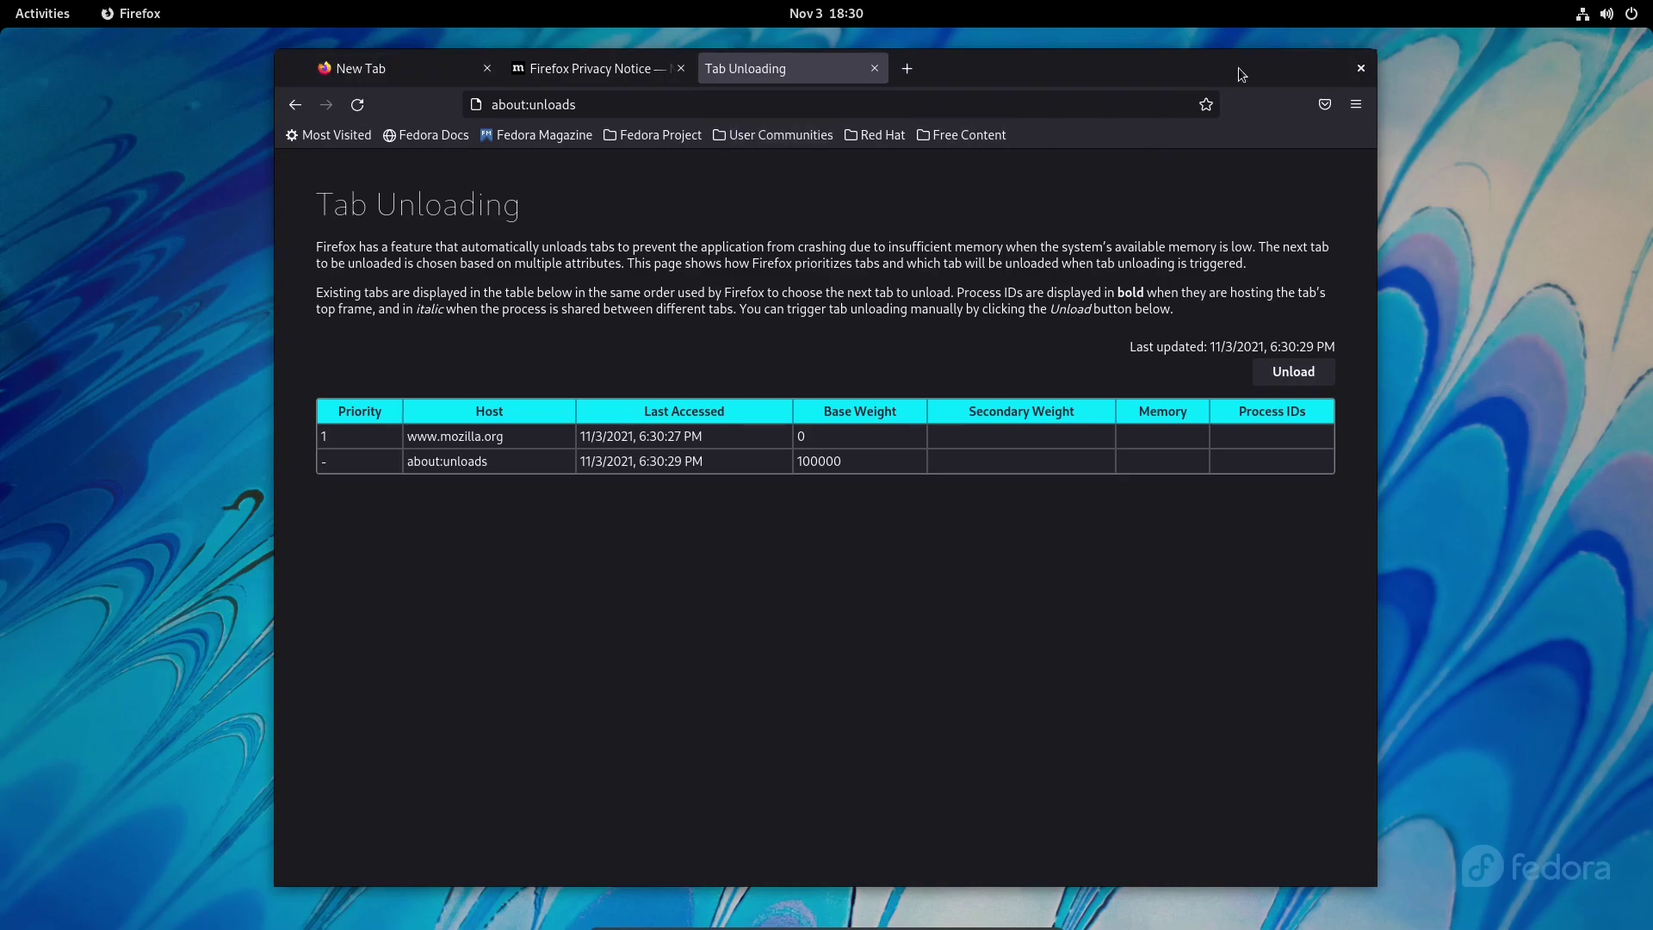
{"action": "left_click_drag", "start_coordinate": [1238, 67], "coordinate": [1277, 296]}
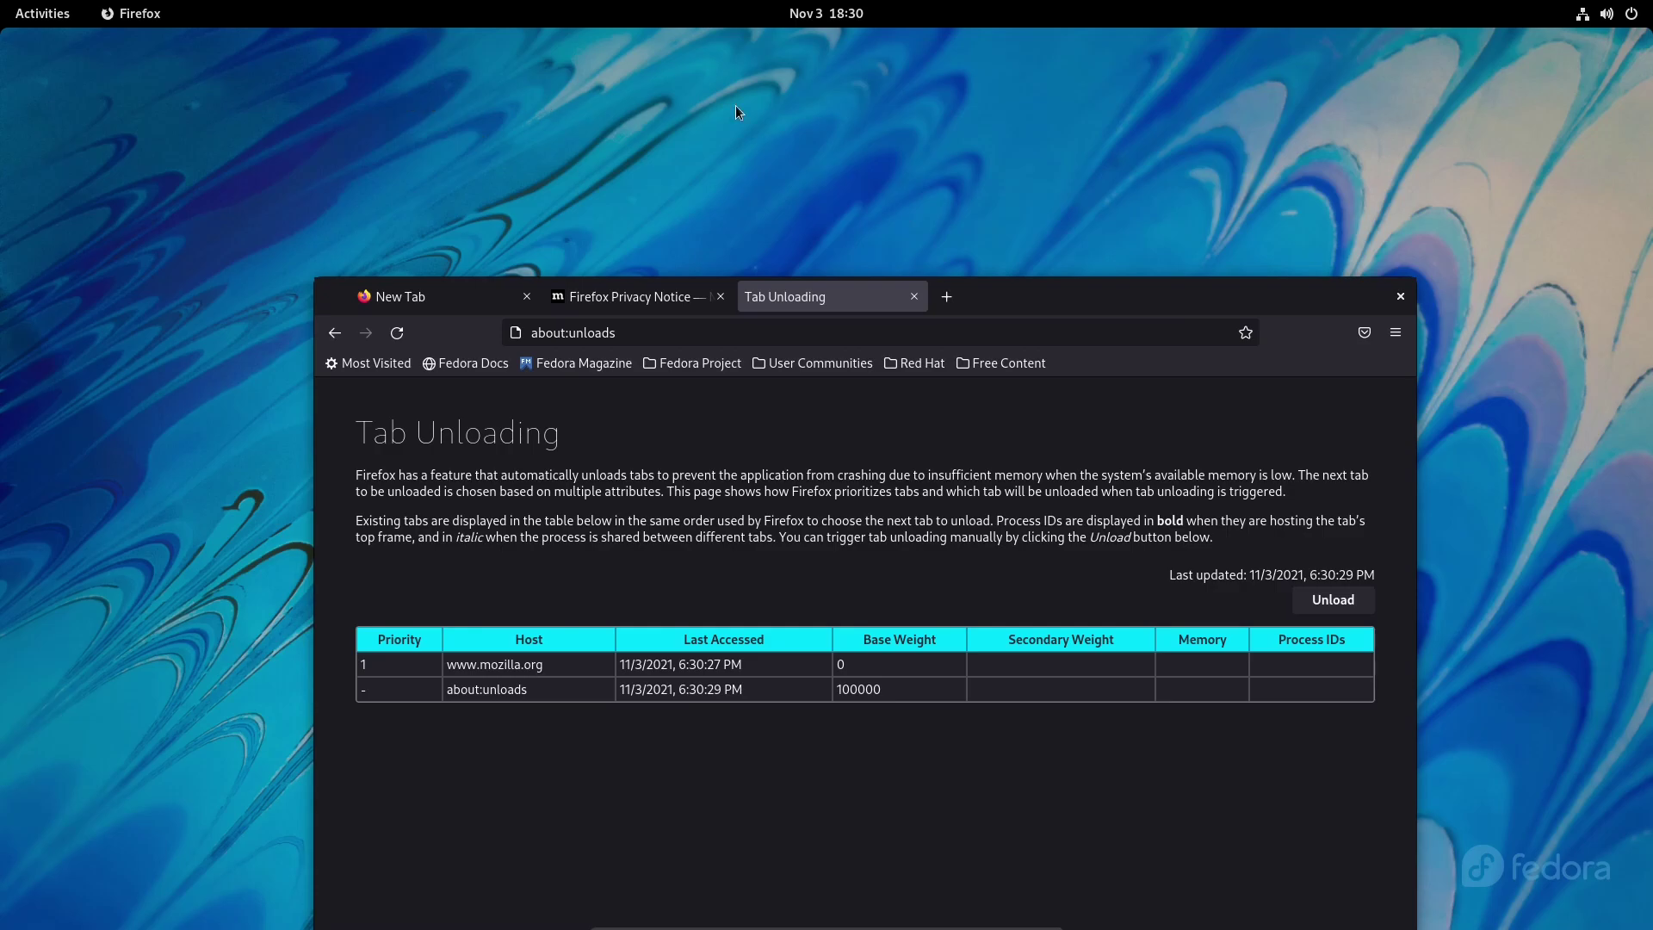
Step: Open Terminal from a 'ter' search and run htop, finding it isn't installed
{"action": "key", "text": "super"}
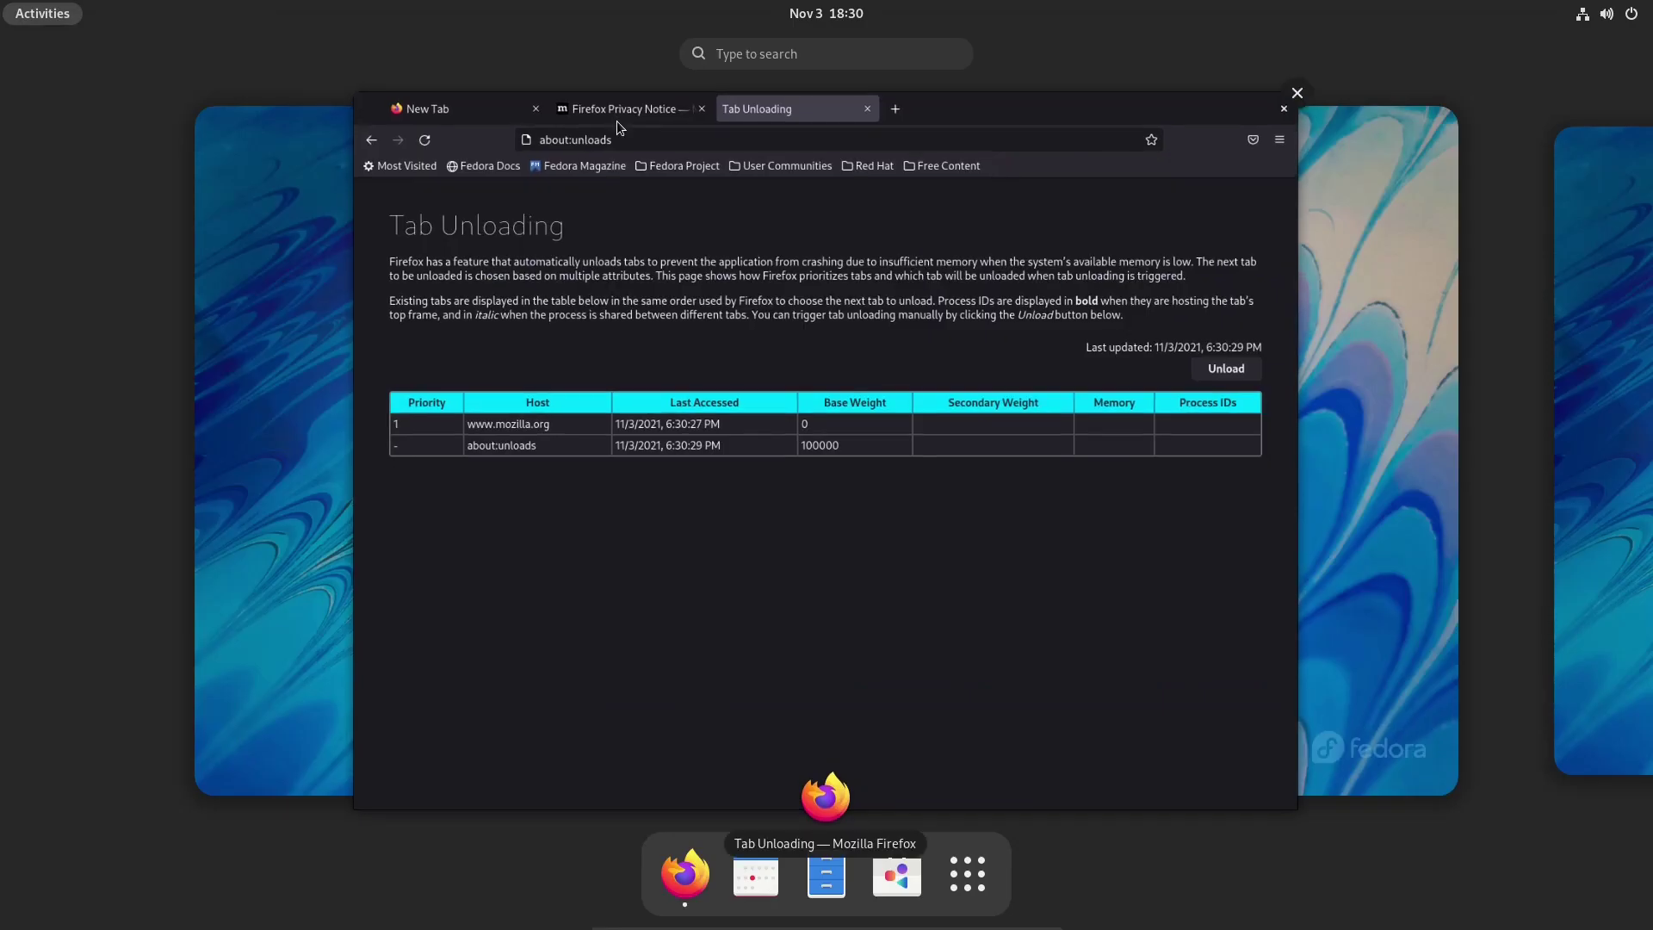
{"action": "type", "text": "ter"}
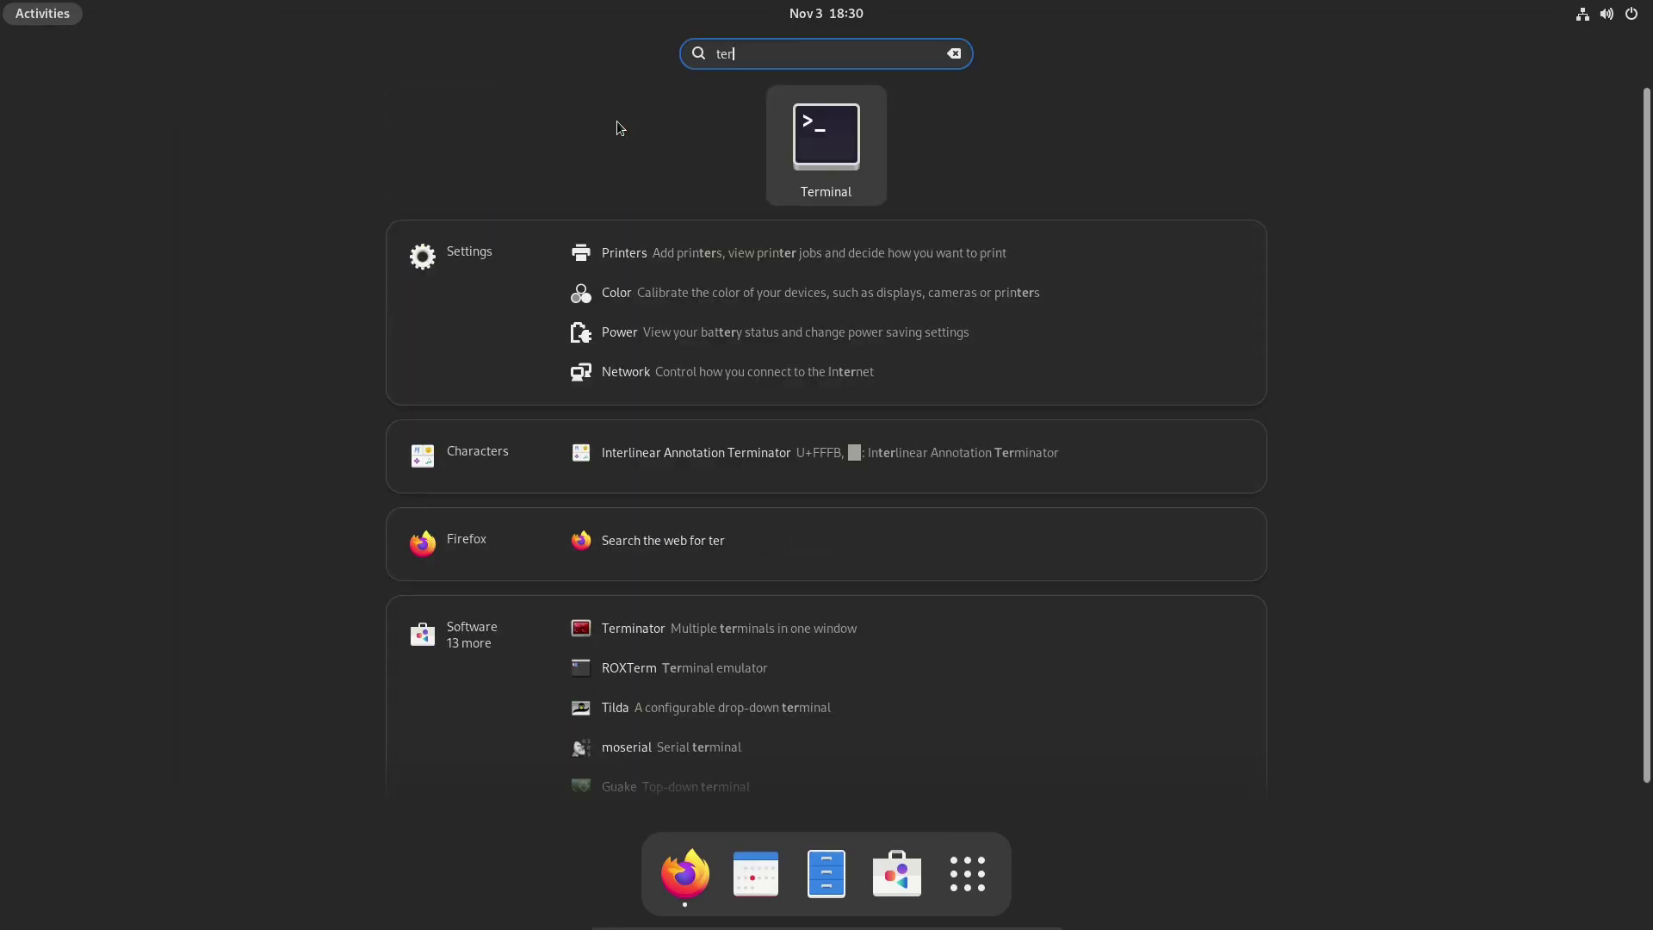
{"action": "key", "text": "Return"}
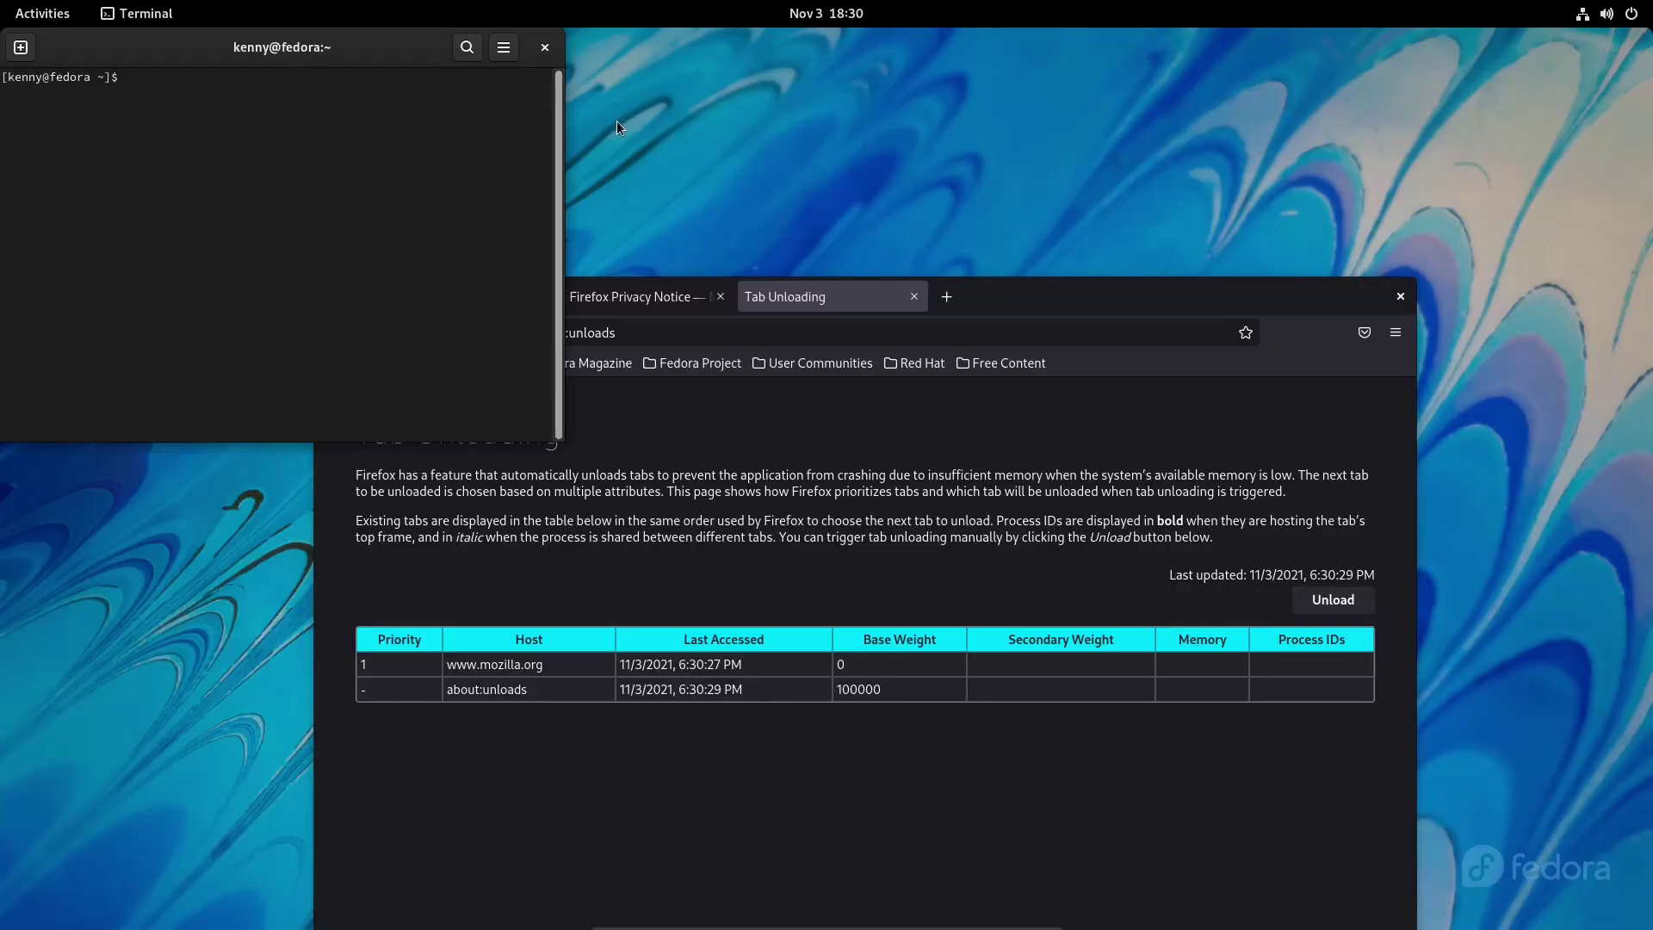
{"action": "type", "text": "htop"}
{"action": "key", "text": "Return"}
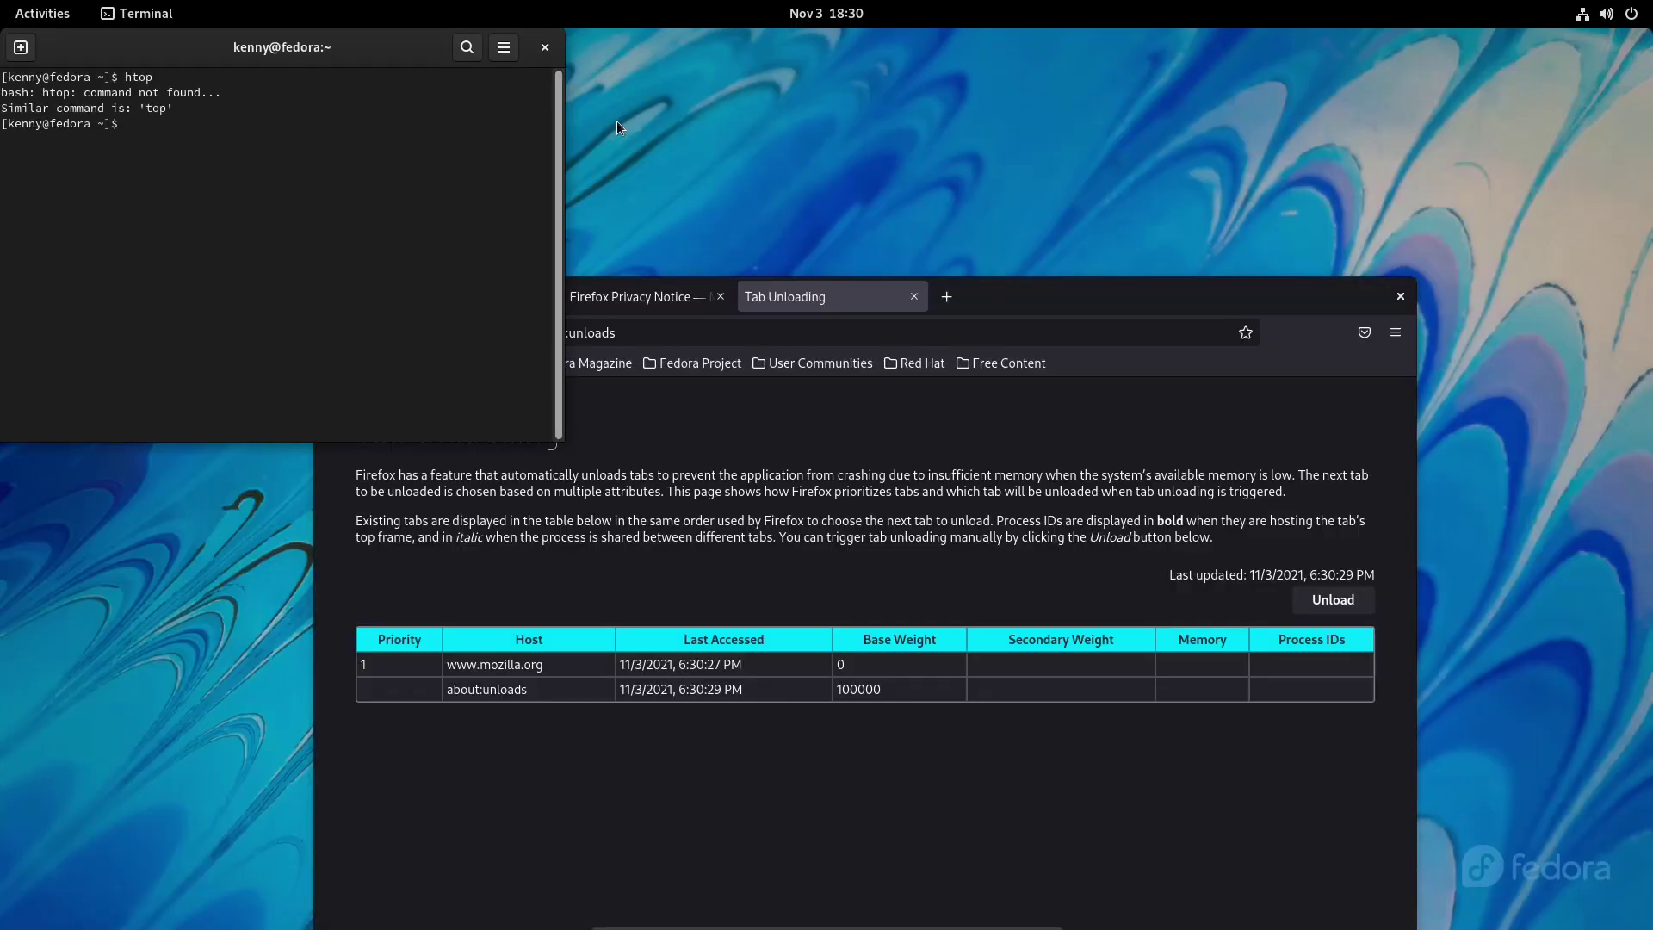
Step: Launch System Monitor from the application grid
{"action": "key", "text": "super"}
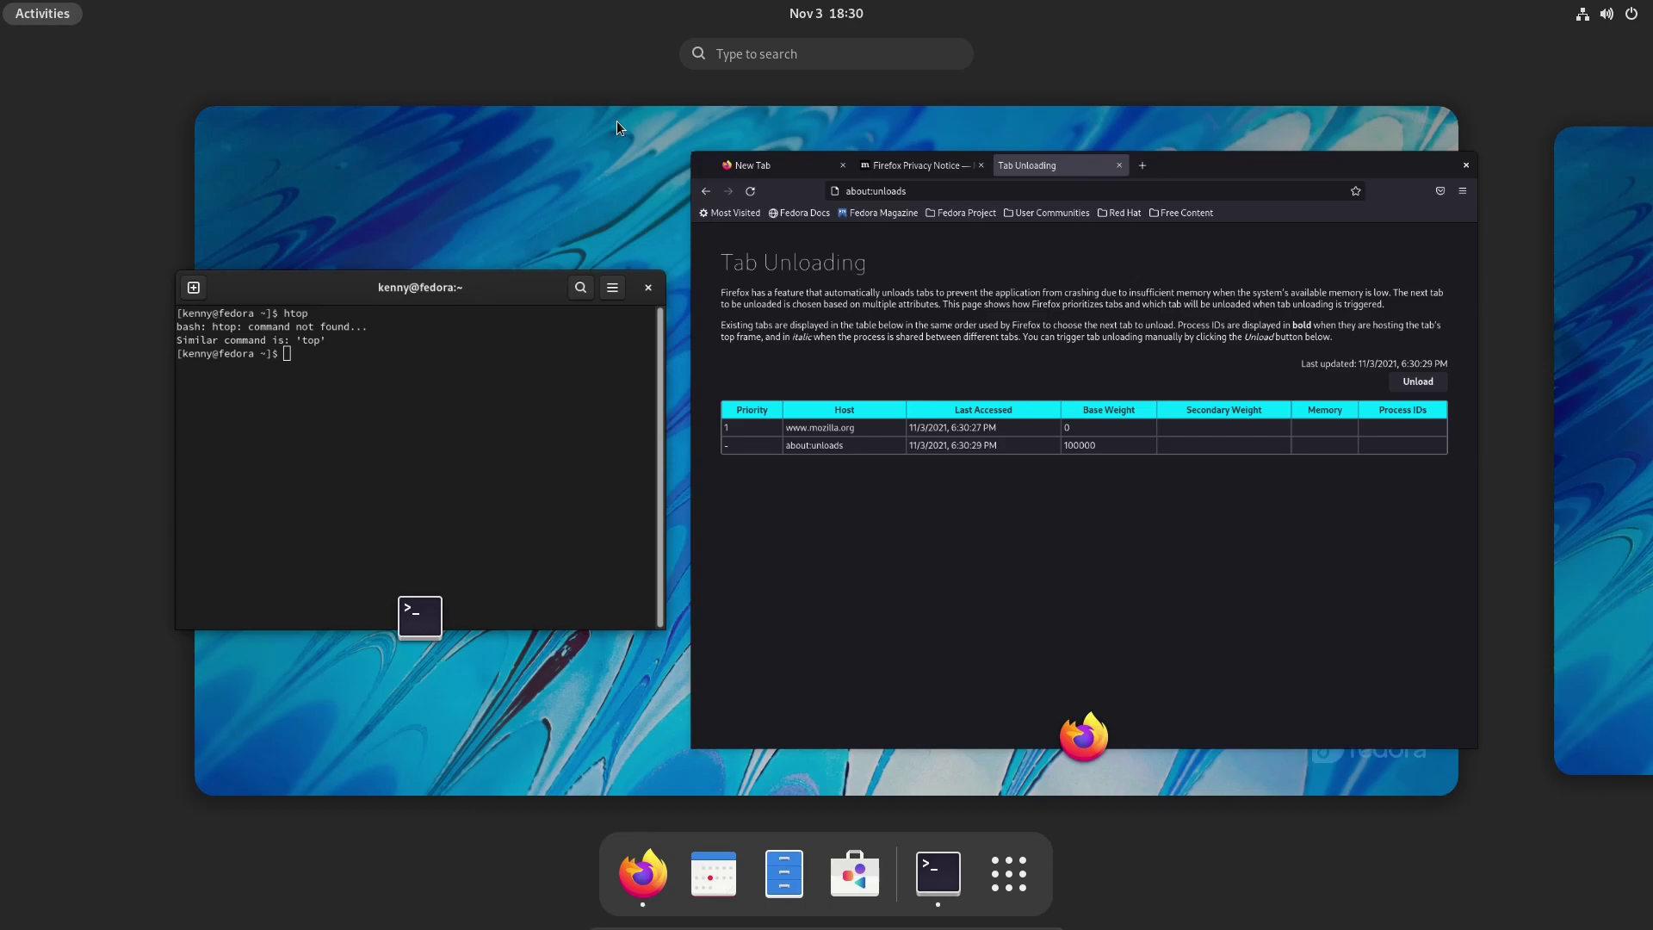
{"action": "type", "text": "so"}
{"action": "key", "text": "BackSpace"}
{"action": "key", "text": "BackSpace"}
{"action": "type", "text": "s"}
{"action": "key", "text": "BackSpace"}
{"action": "left_click", "coordinate": [1008, 873]}
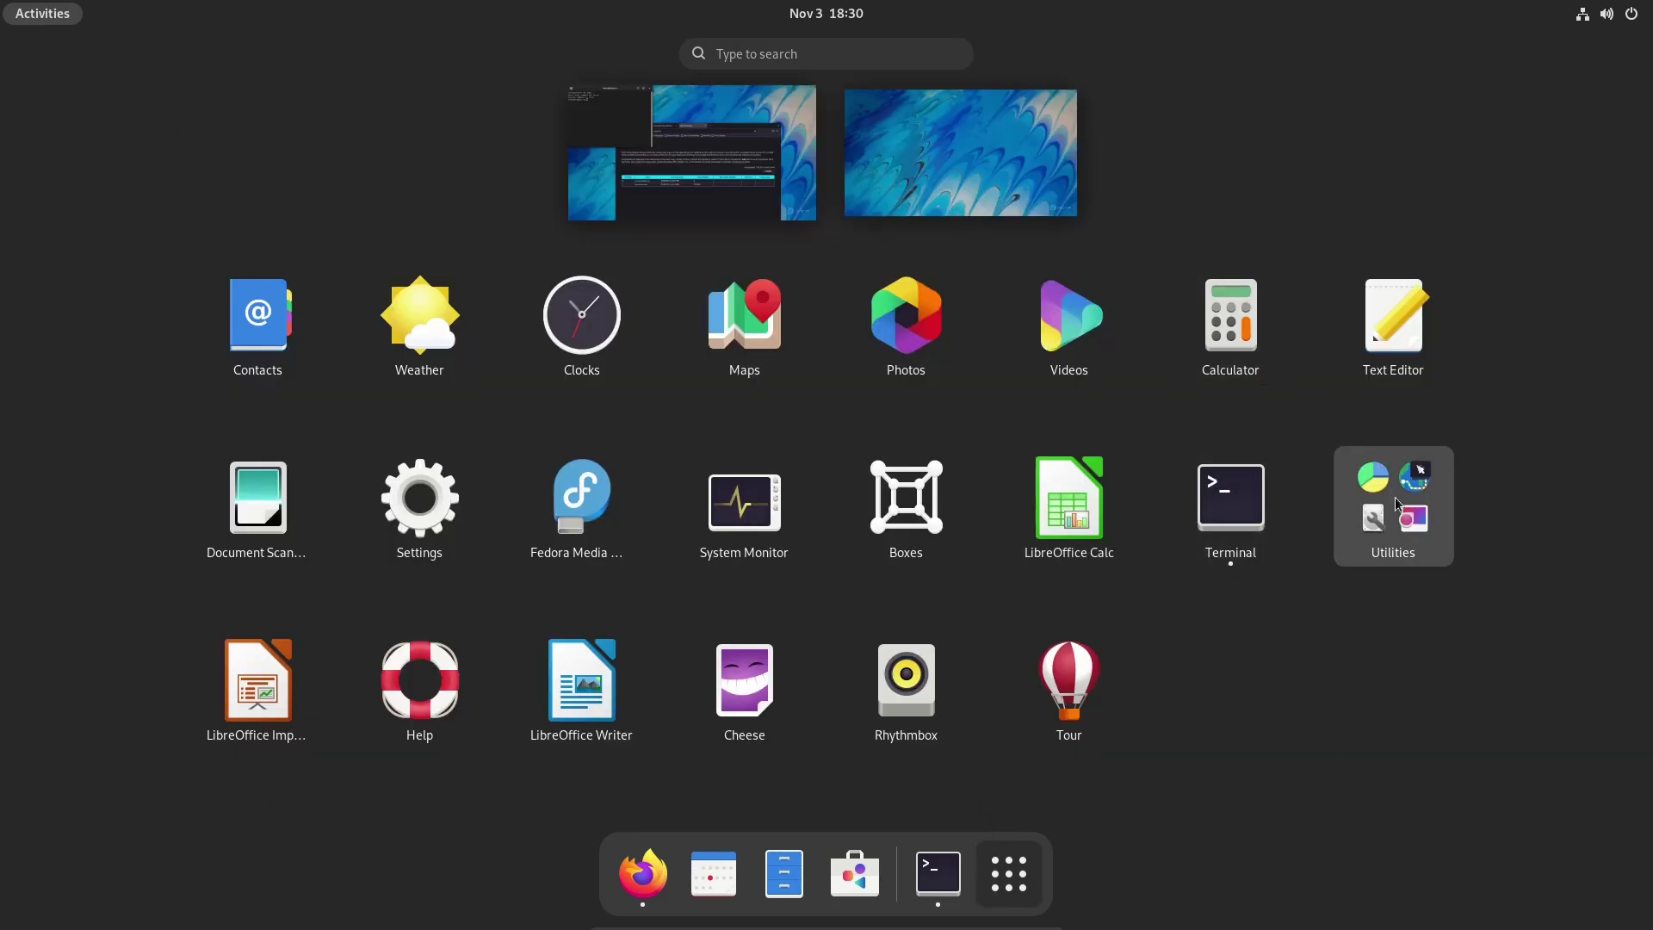
{"action": "left_click", "coordinate": [746, 504]}
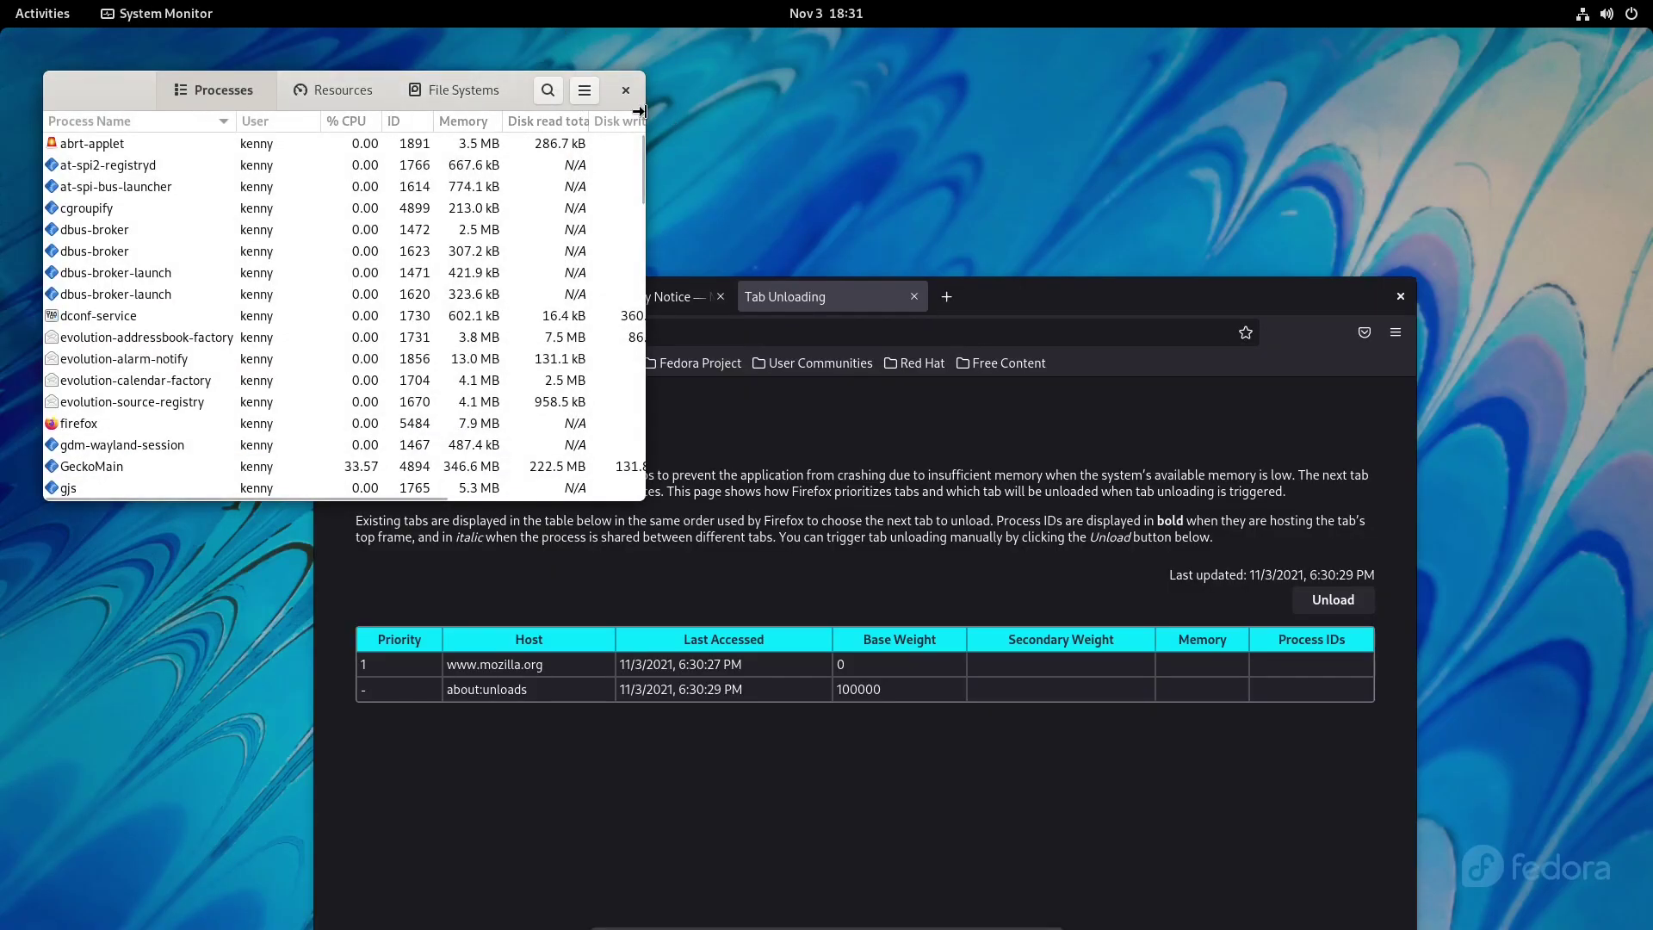
Step: Widen System Monitor, show per-file-system disk usage, and move the window down-right
{"action": "left_click_drag", "start_coordinate": [645, 112], "coordinate": [1273, 118]}
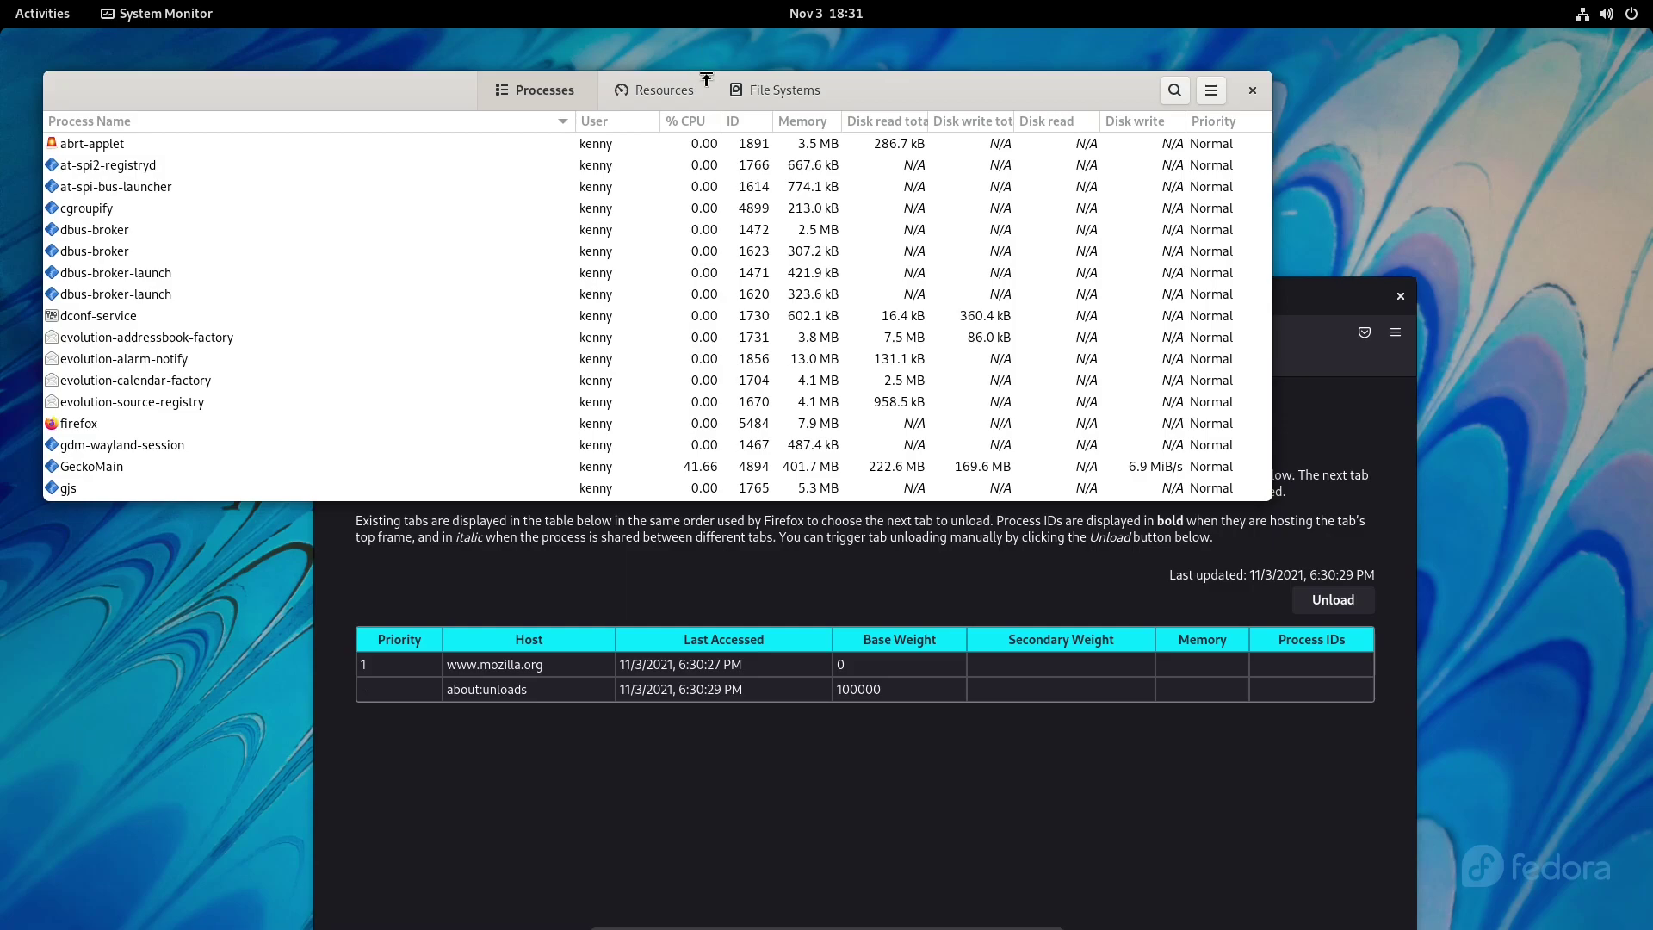
{"action": "left_click", "coordinate": [801, 95]}
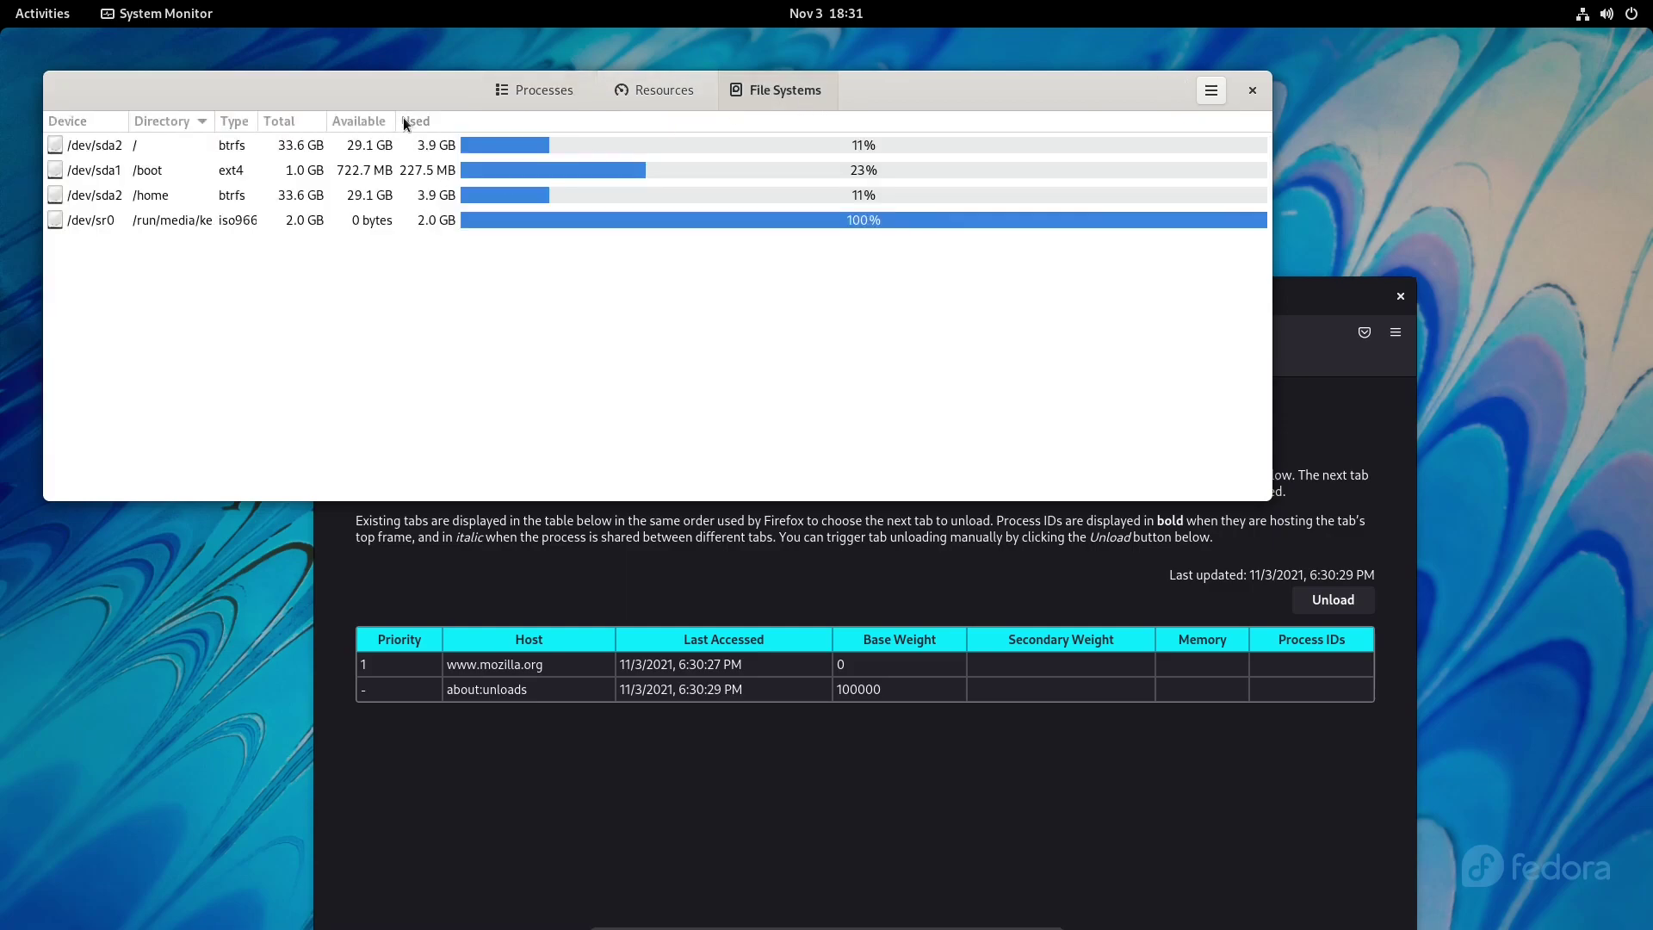
{"action": "left_click_drag", "start_coordinate": [312, 95], "coordinate": [473, 455]}
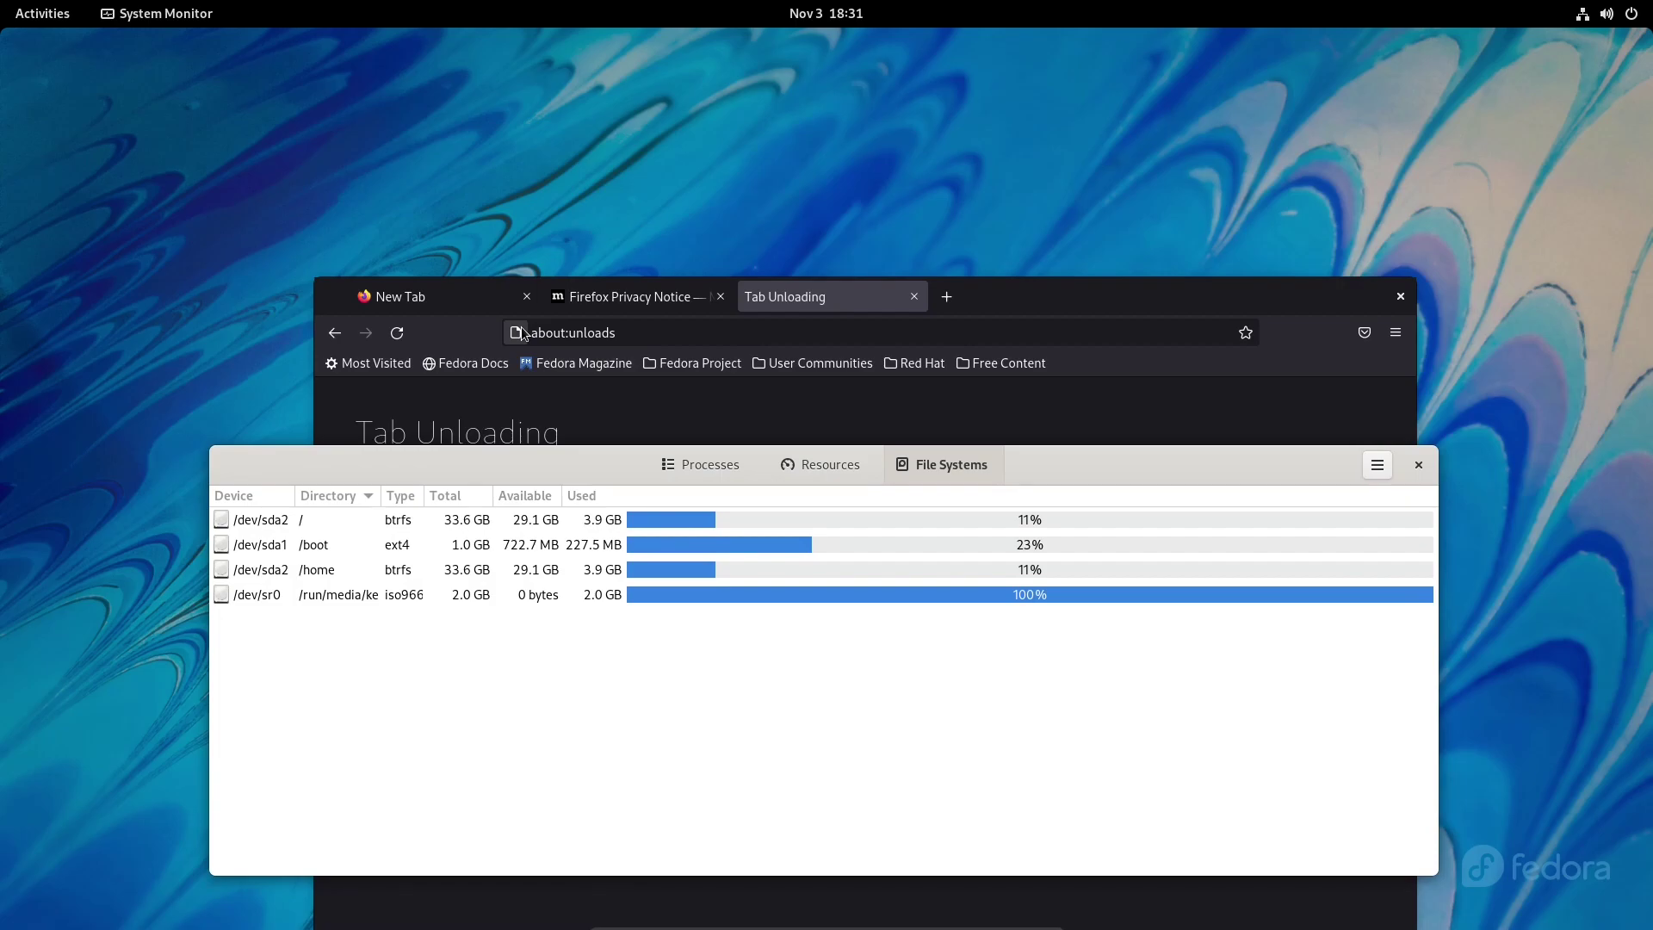
Step: Open Resources and reposition and enlarge the window to watch CPU, memory and network graphs
{"action": "left_click", "coordinate": [837, 464]}
{"action": "left_click_drag", "start_coordinate": [721, 465], "coordinate": [728, 346]}
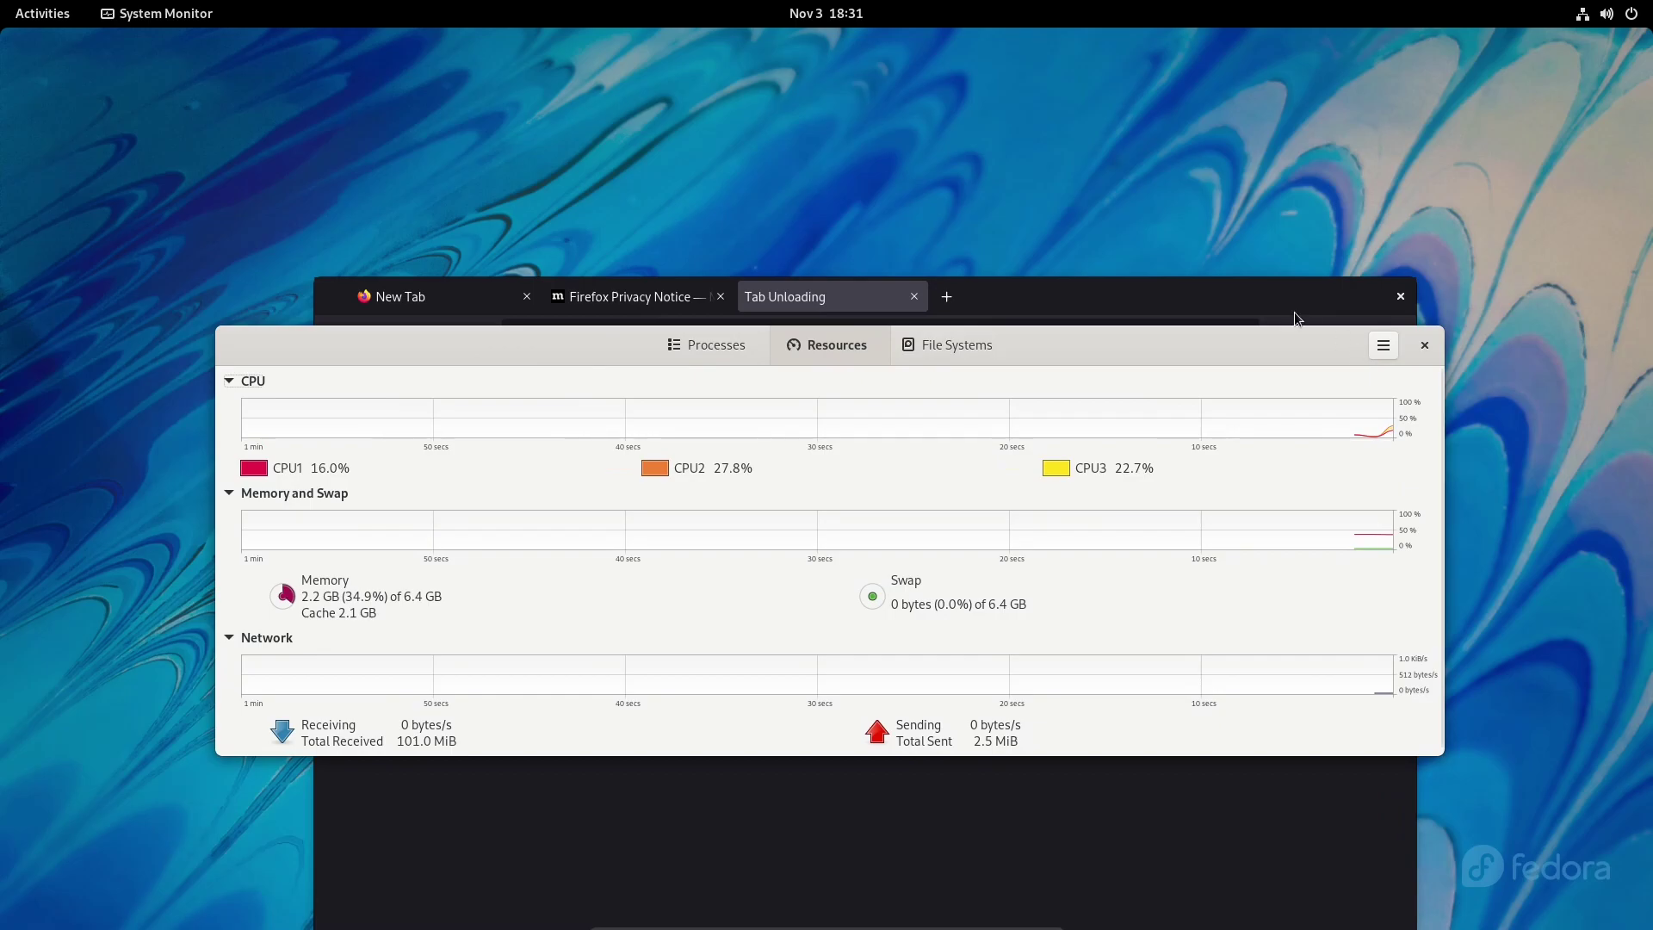
{"action": "left_click_drag", "start_coordinate": [1316, 327], "coordinate": [1300, 6]}
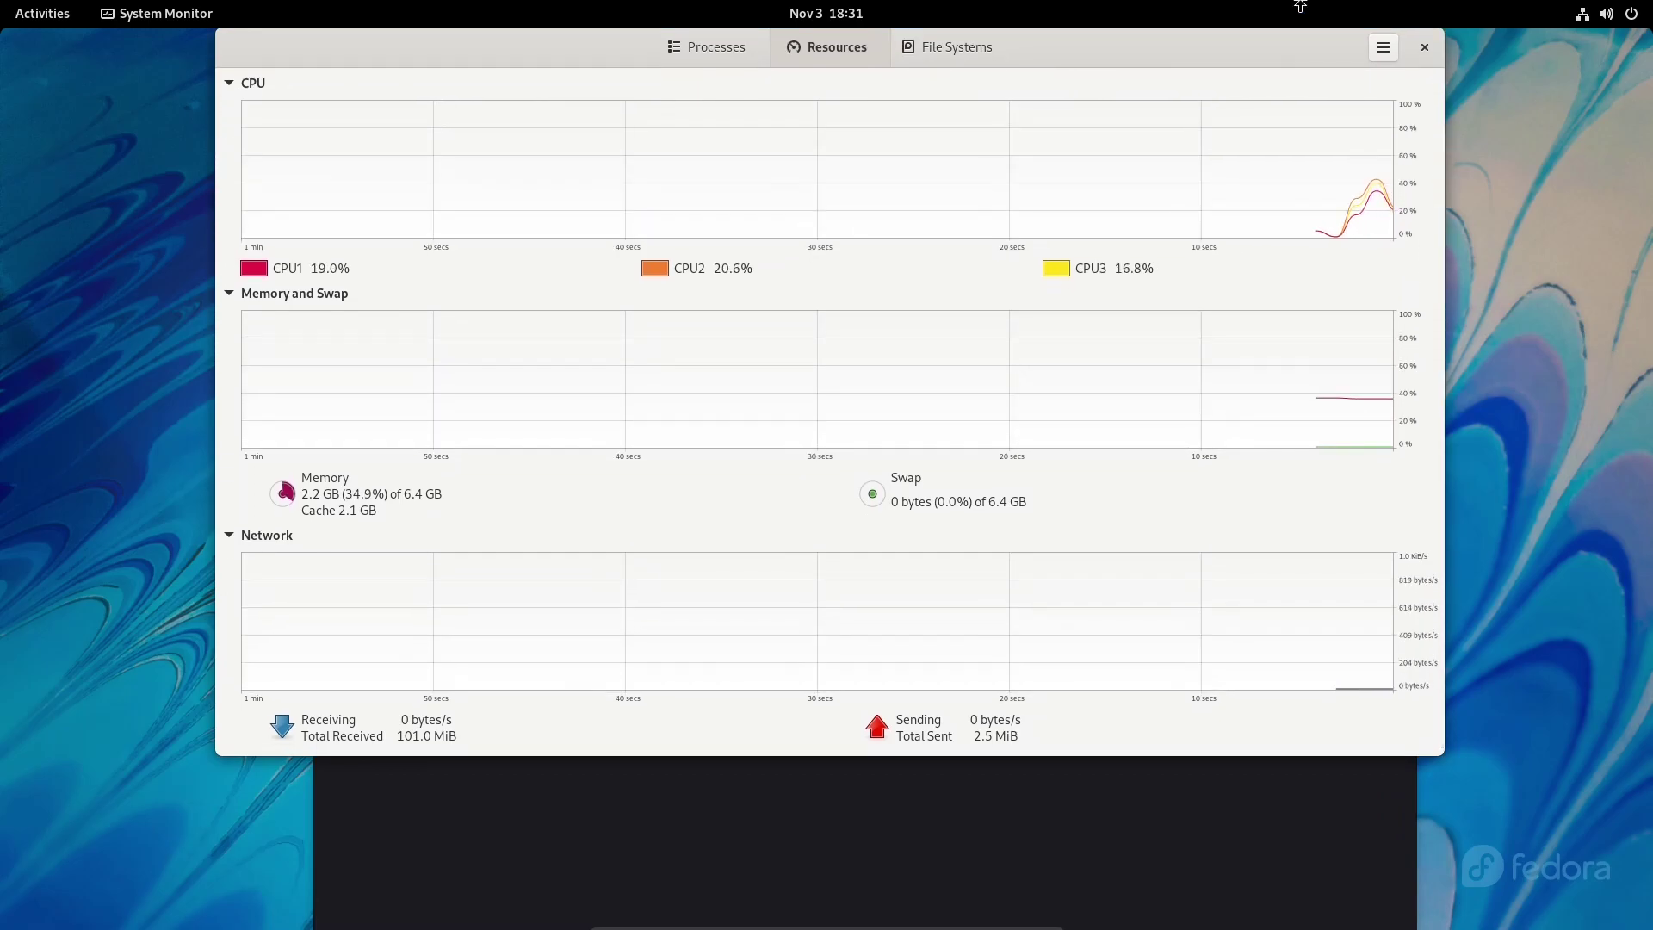
{"action": "left_click_drag", "start_coordinate": [544, 45], "coordinate": [513, 176]}
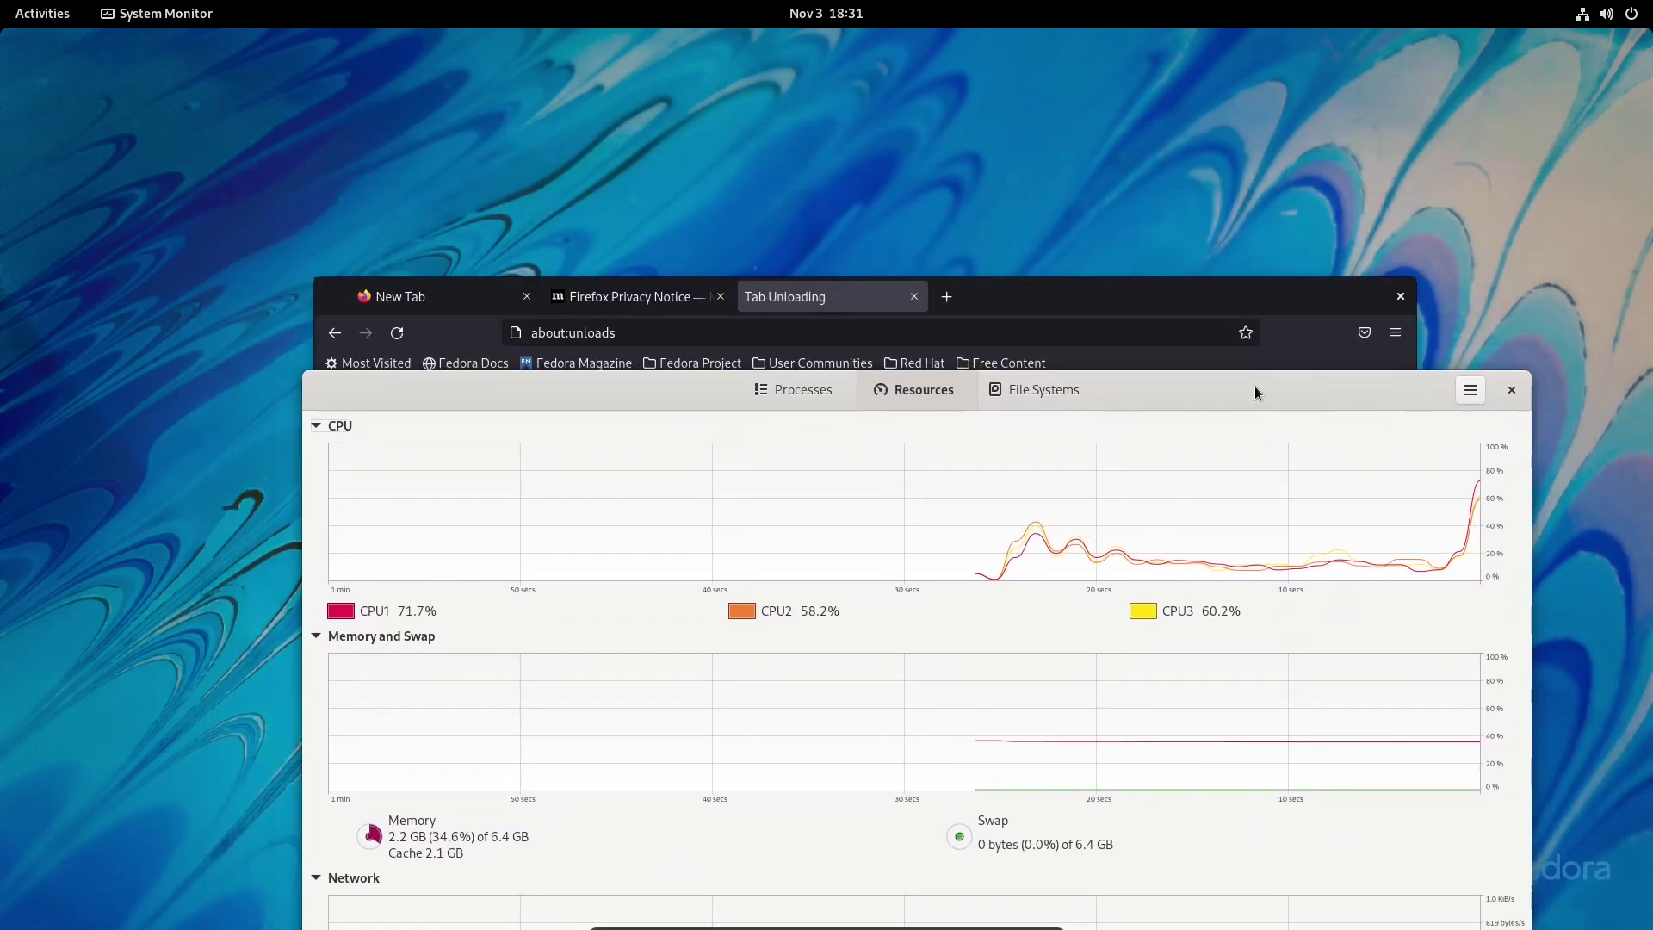
{"action": "left_click_drag", "start_coordinate": [1249, 389], "coordinate": [1233, 115]}
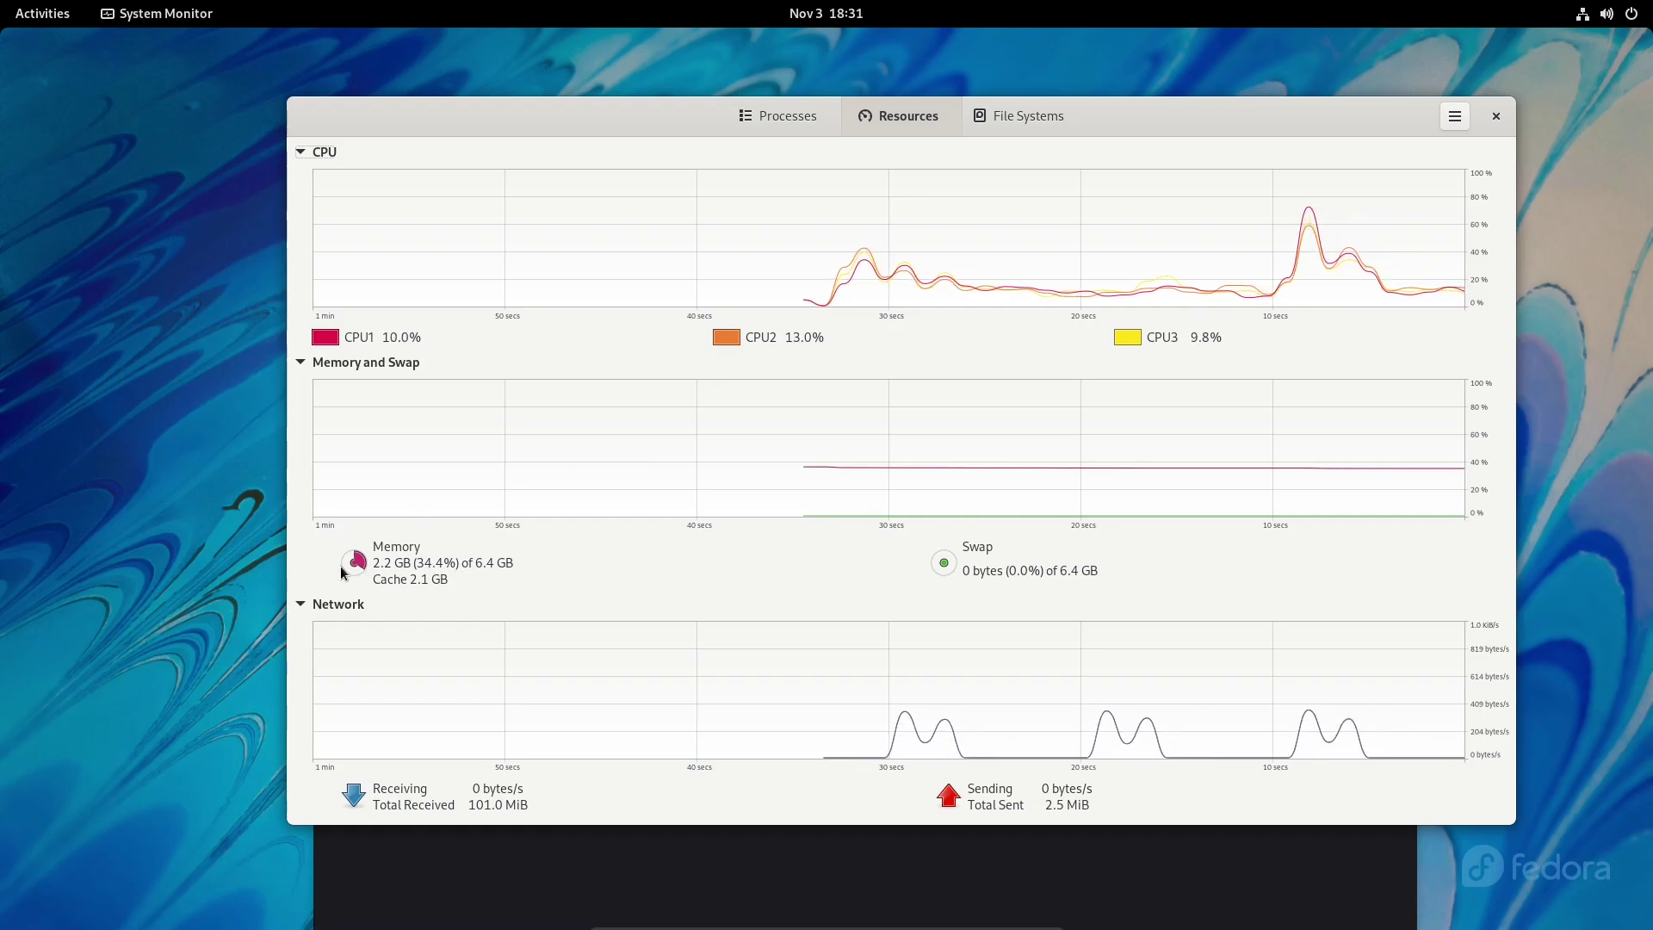
{"action": "left_click_drag", "start_coordinate": [1138, 127], "coordinate": [1022, 450]}
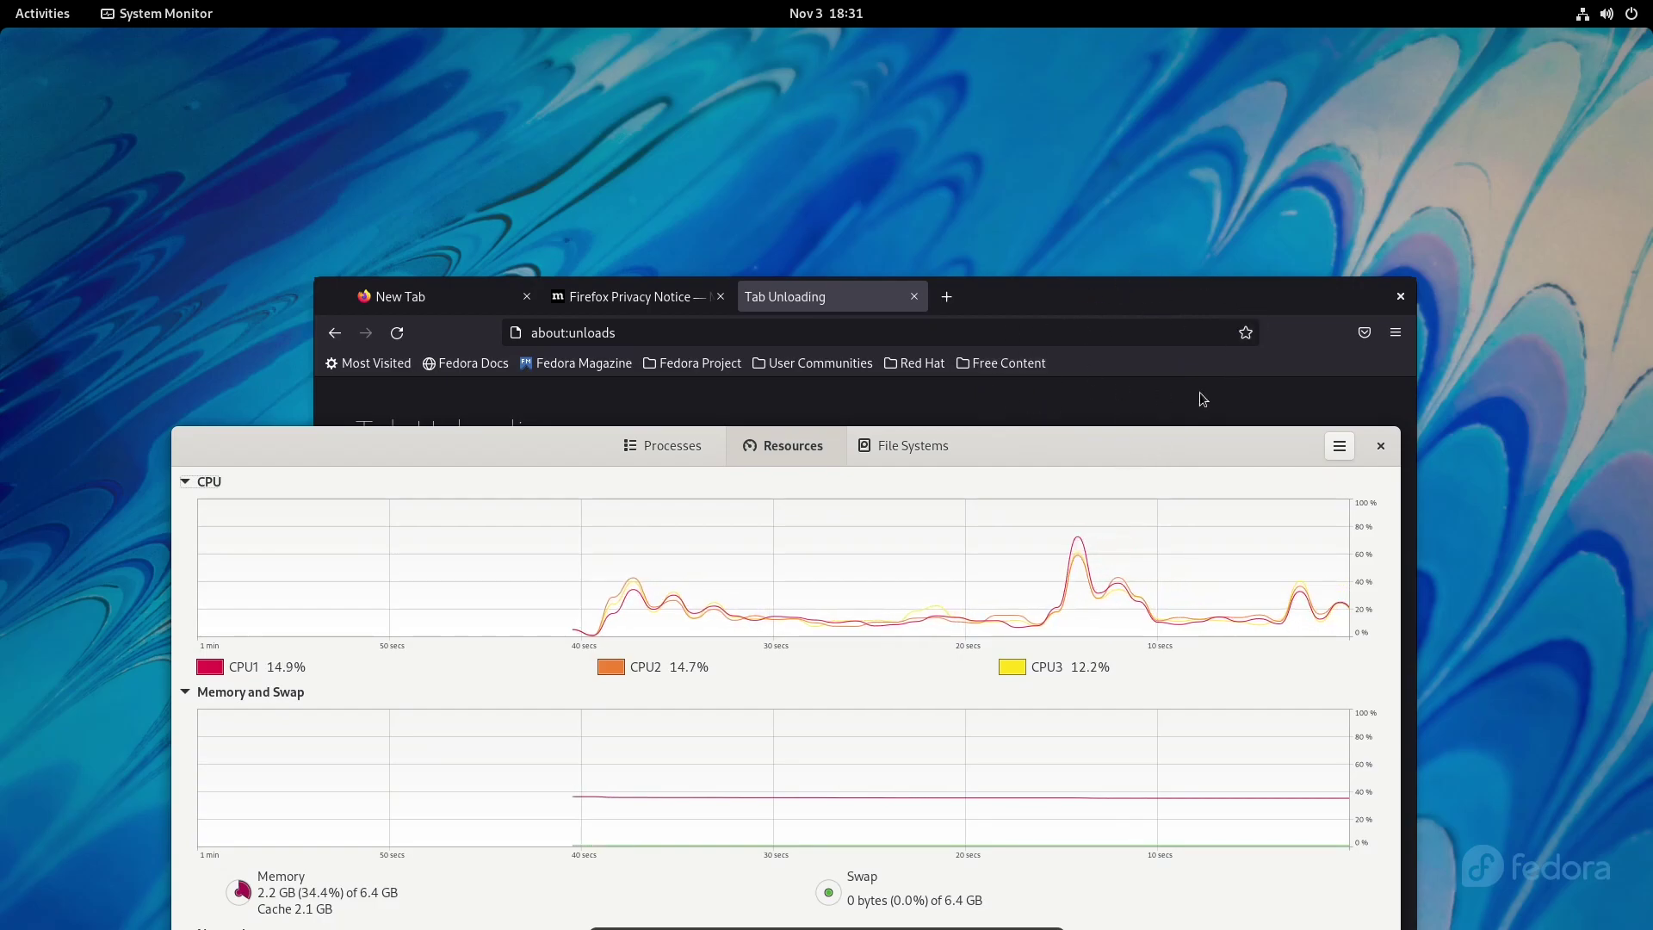
{"action": "left_click_drag", "start_coordinate": [1136, 440], "coordinate": [1162, 129]}
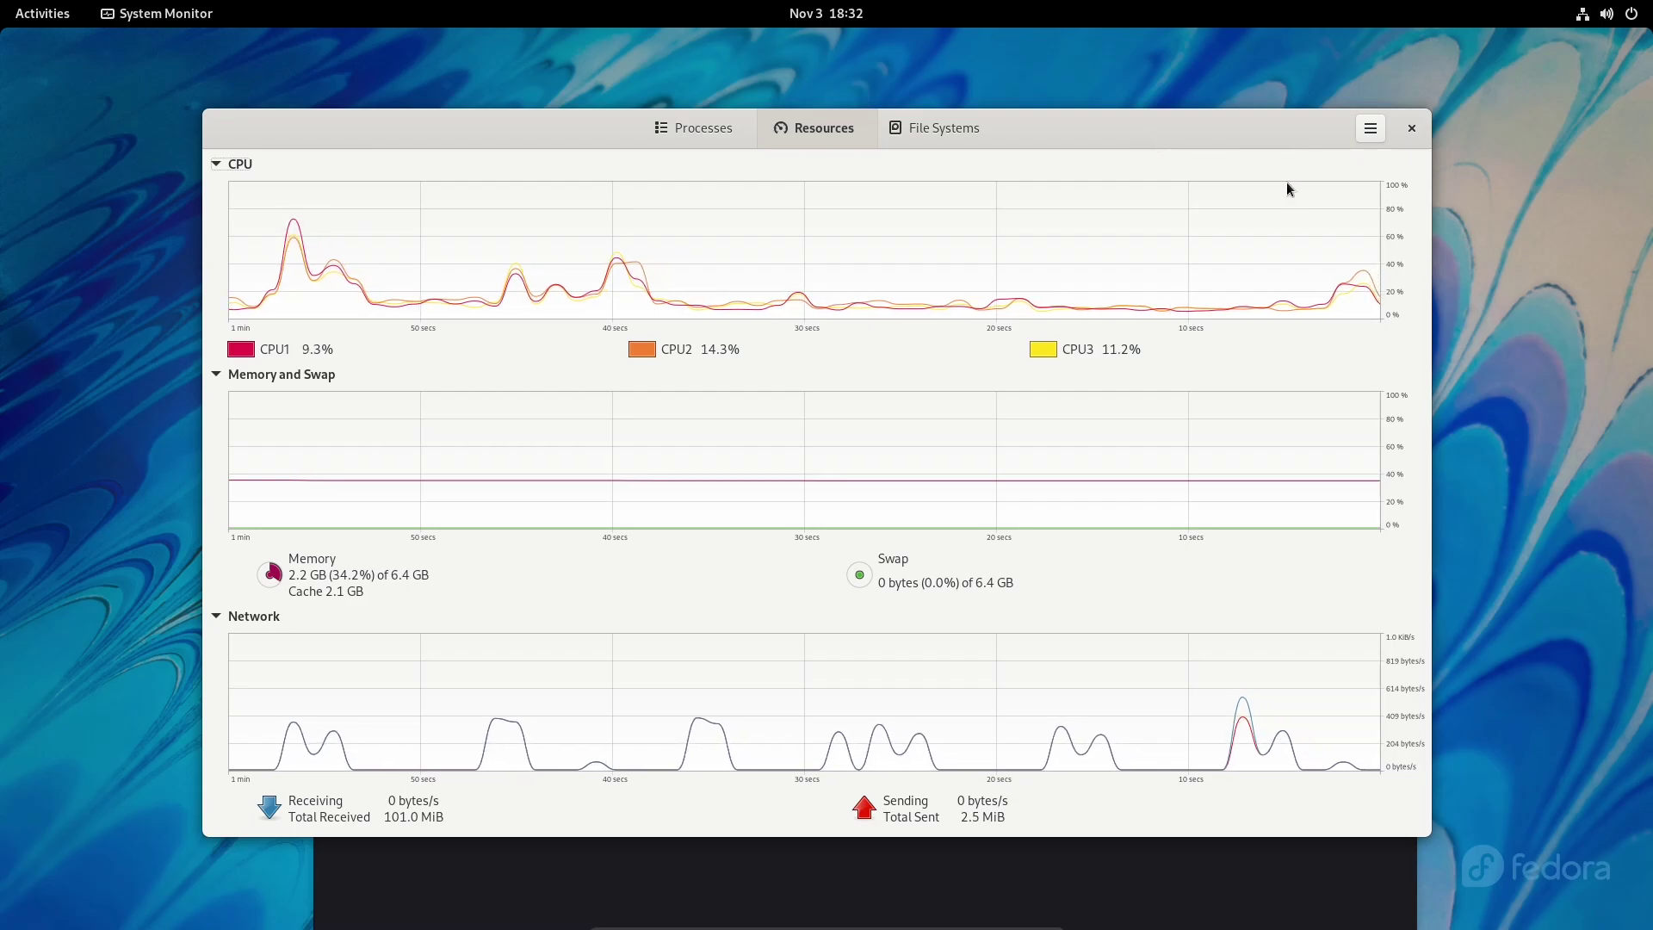
Step: Close System Monitor and drag the Firefox Tab Unloading window up and left
{"action": "left_click", "coordinate": [1411, 129]}
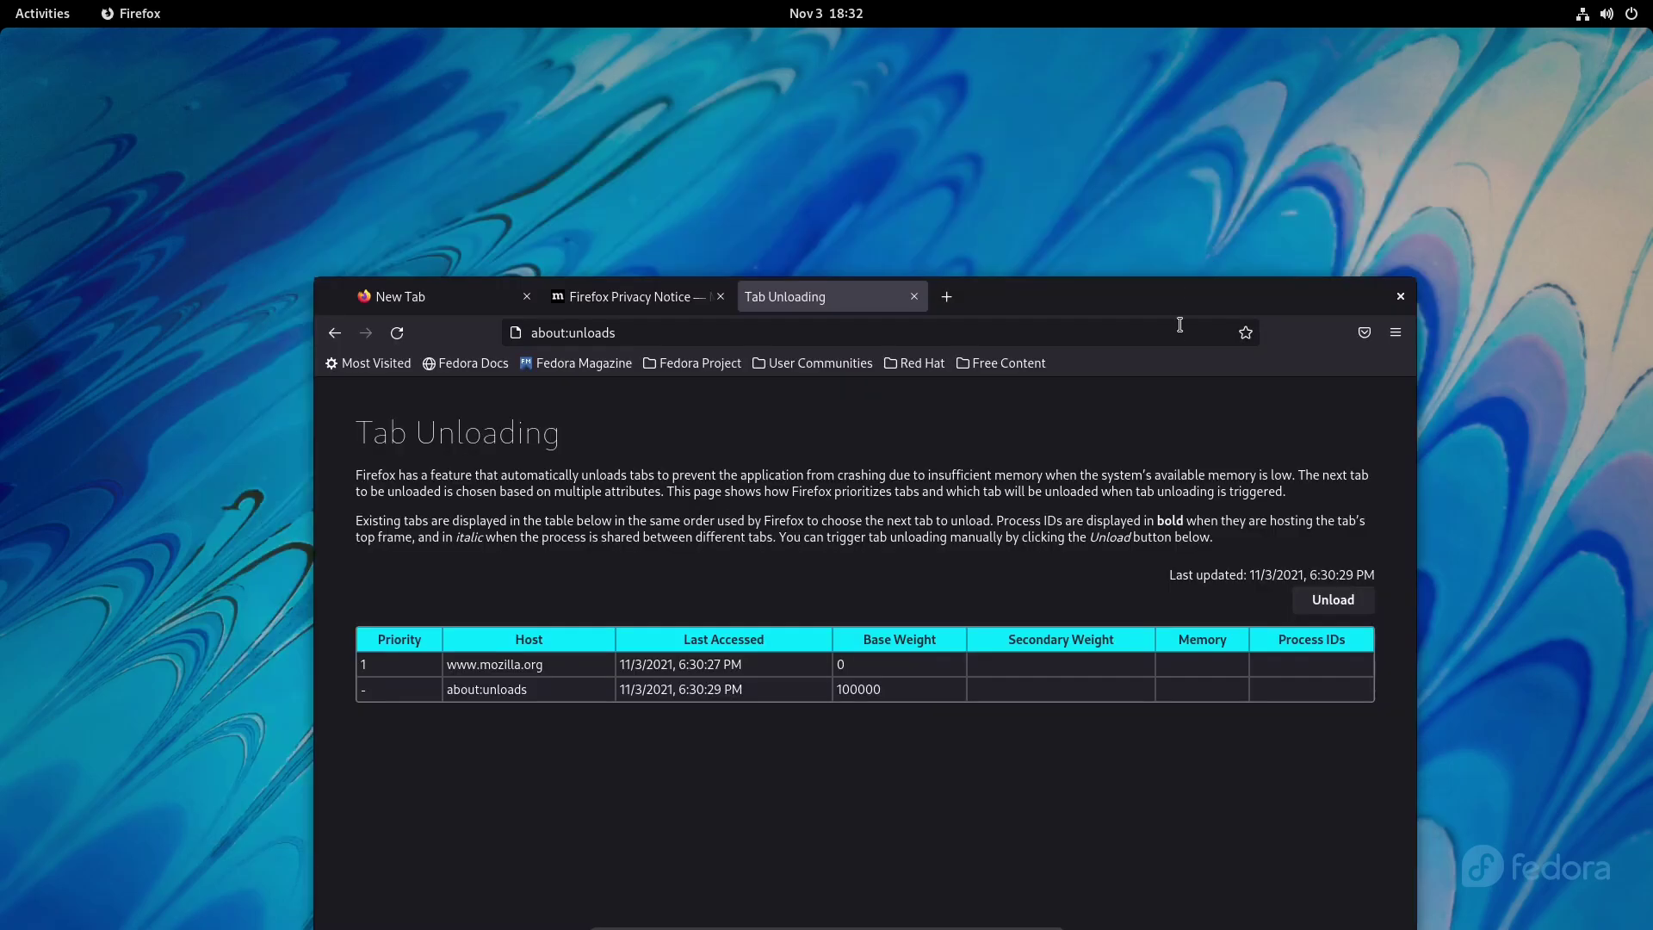
{"action": "left_click_drag", "start_coordinate": [1179, 298], "coordinate": [1126, 92]}
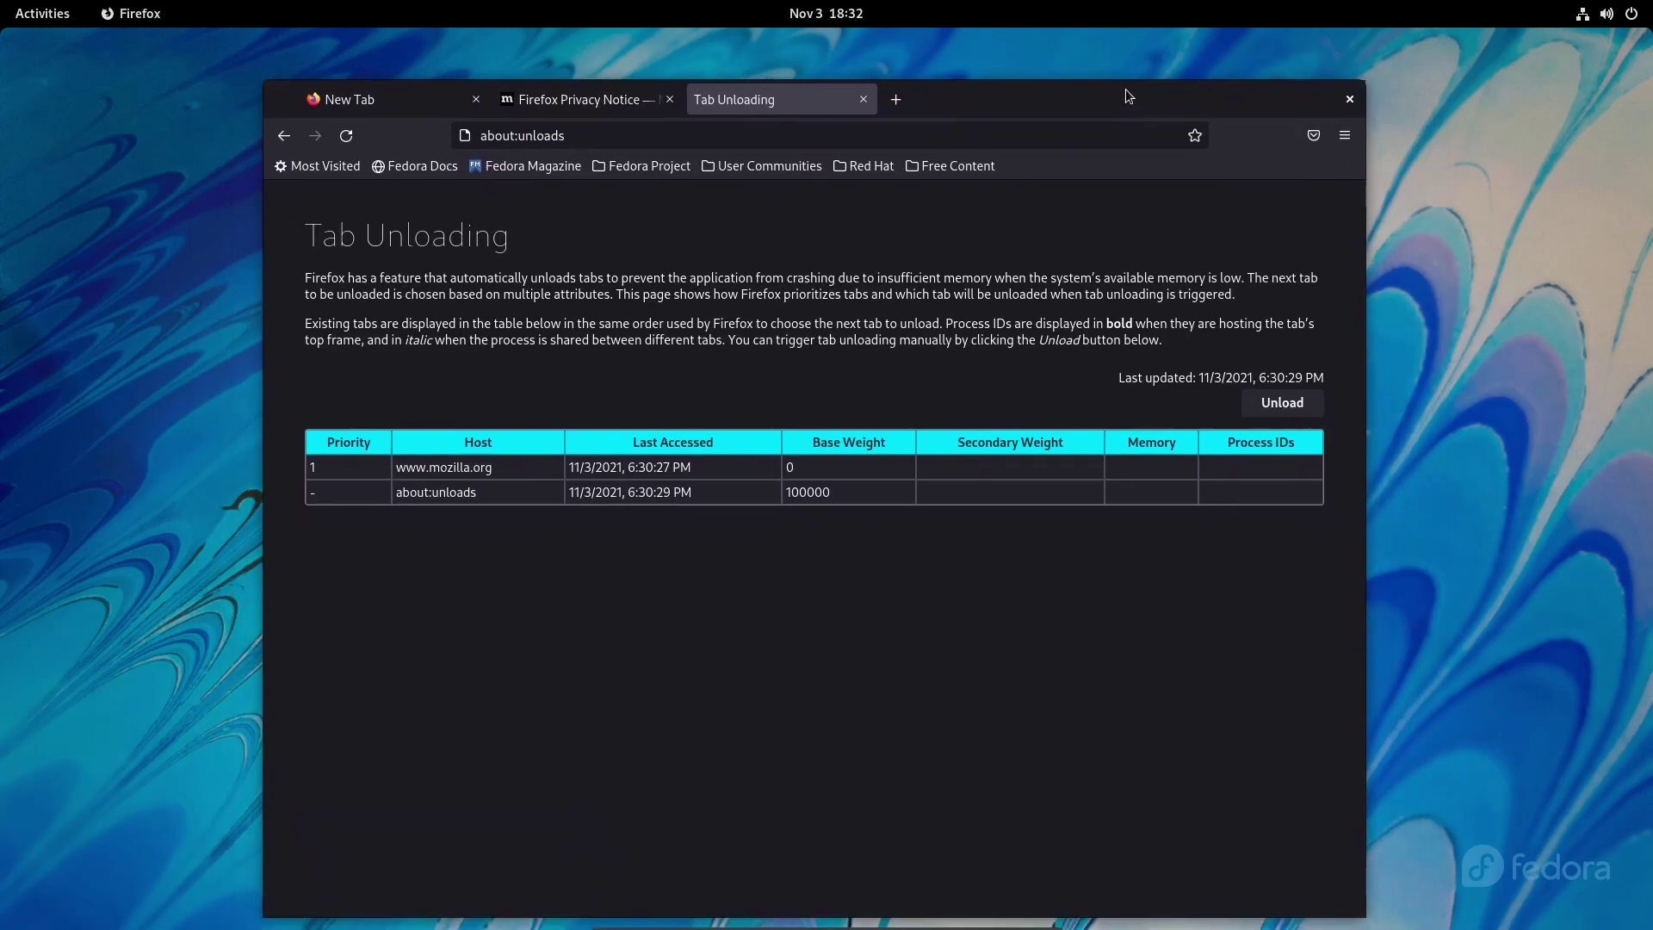